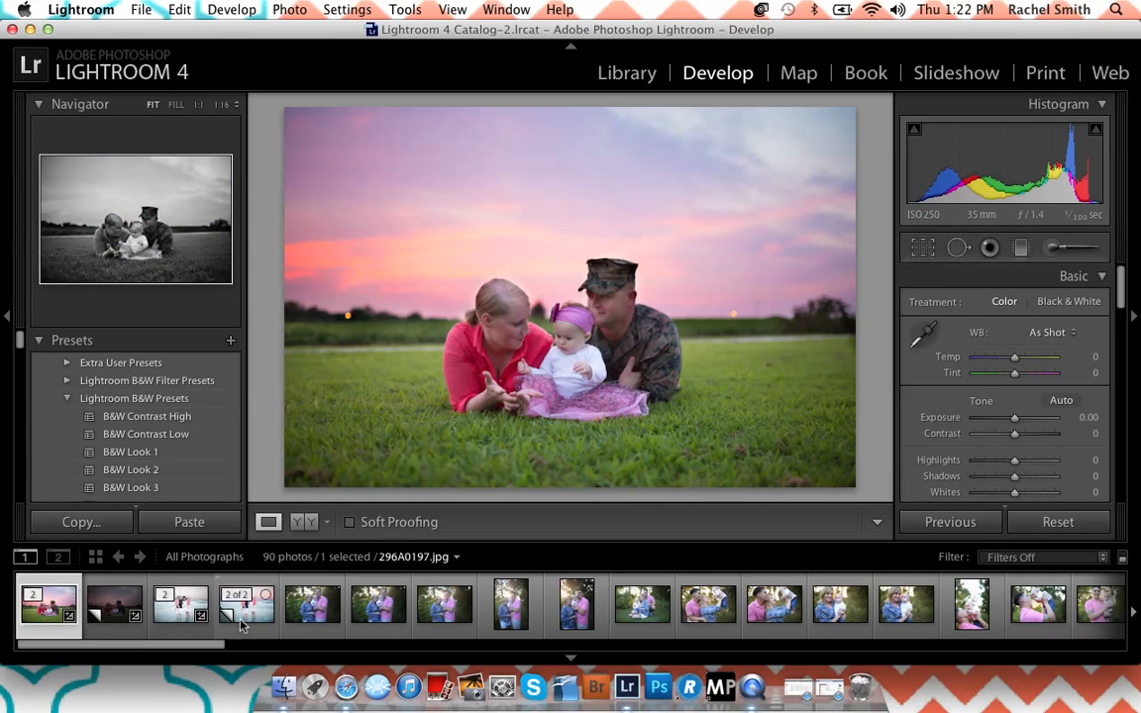
# Open the dark virtual copy of the family sunset photo, 296A0190.jpg / Copy 1, for editing
pyautogui.click(201, 665)
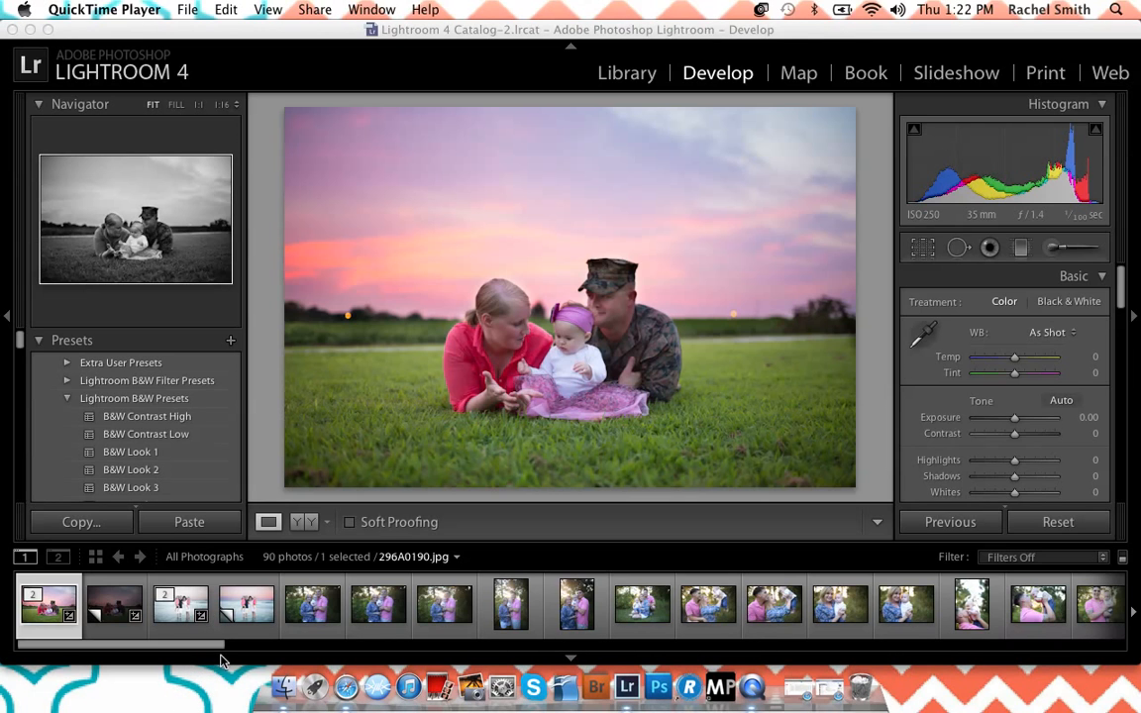
pyautogui.click(244, 611)
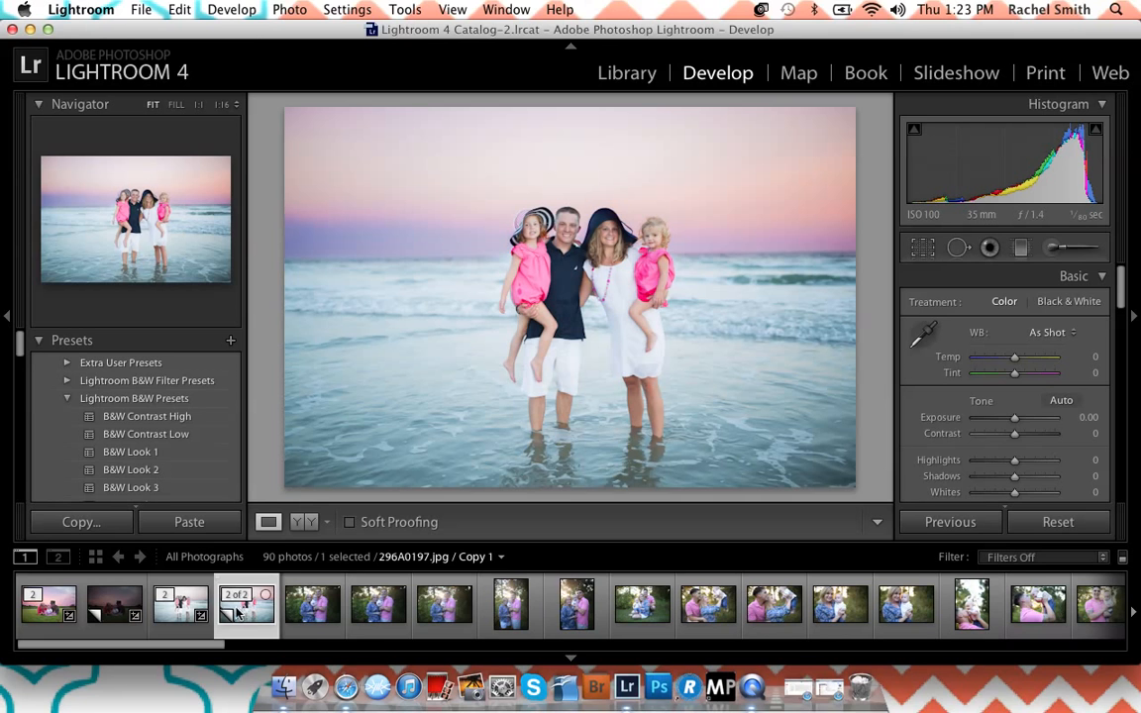
pyautogui.click(49, 616)
pyautogui.click(115, 616)
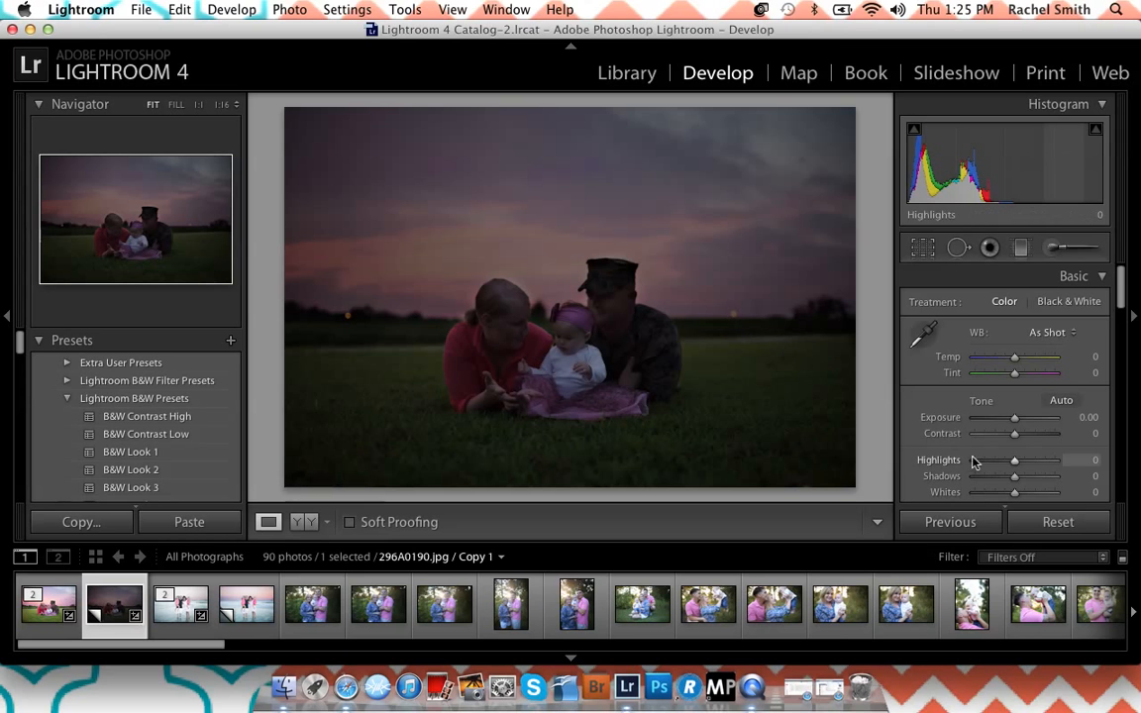
pyautogui.moveTo(1015, 419)
pyautogui.mouseDown()
pyautogui.moveTo(1057, 424)
pyautogui.moveTo(975, 428)
pyautogui.moveTo(1043, 431)
pyautogui.moveTo(1014, 425)
pyautogui.mouseUp()
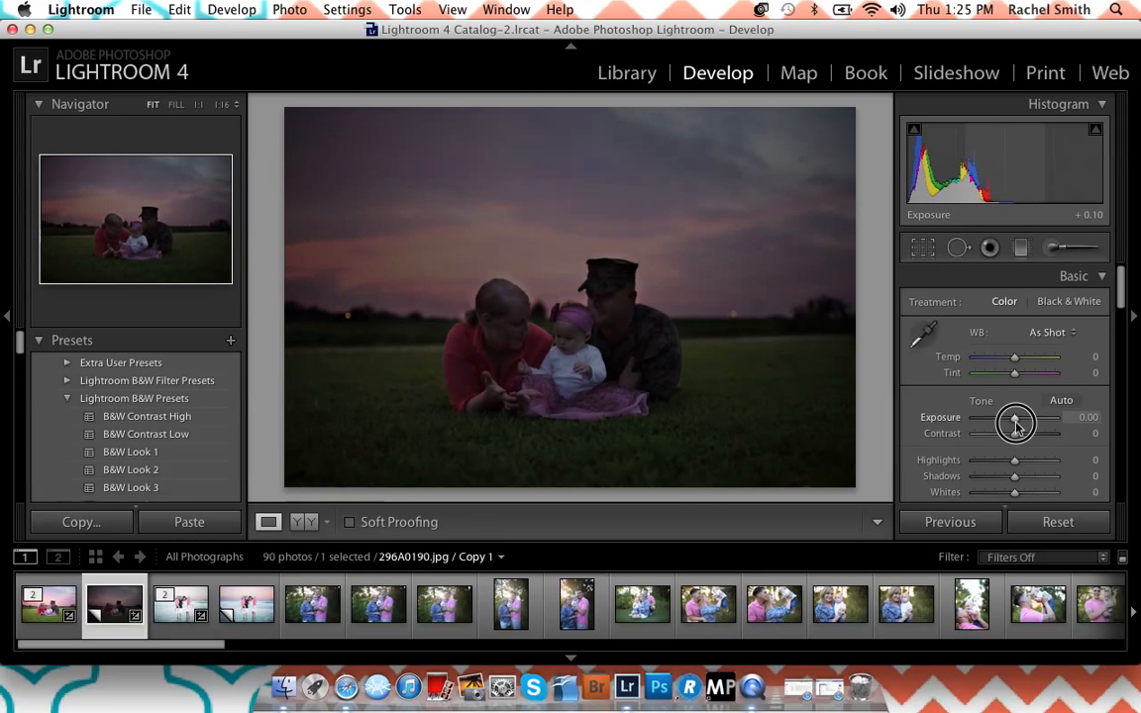
# Activate the Adjustment Brush and reset its Saturation and Exposure to 0 for a new mask
pyautogui.click(1056, 251)
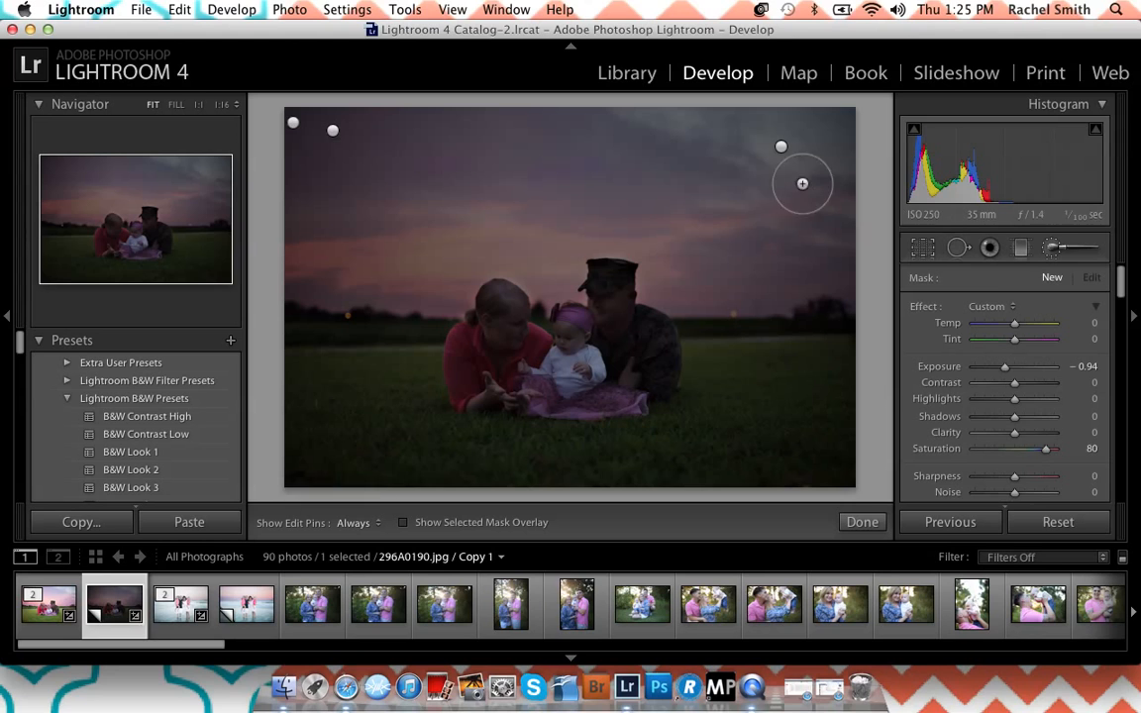
pyautogui.moveTo(782, 150)
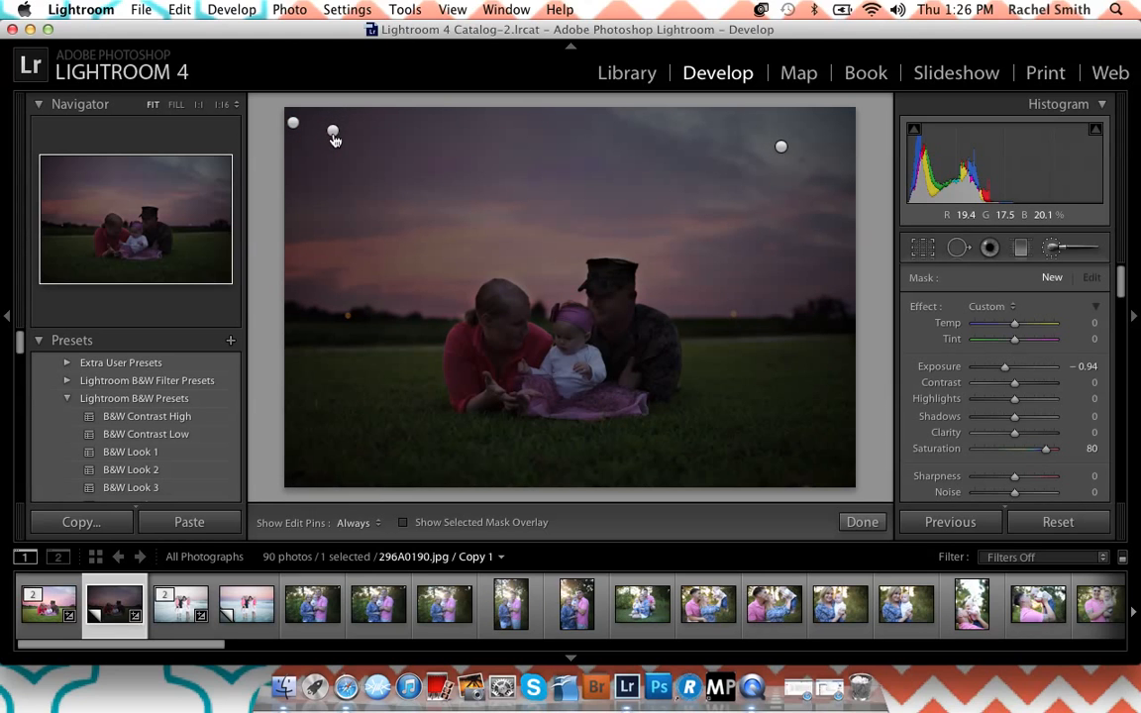
pyautogui.moveTo(334, 136)
pyautogui.moveTo(293, 132)
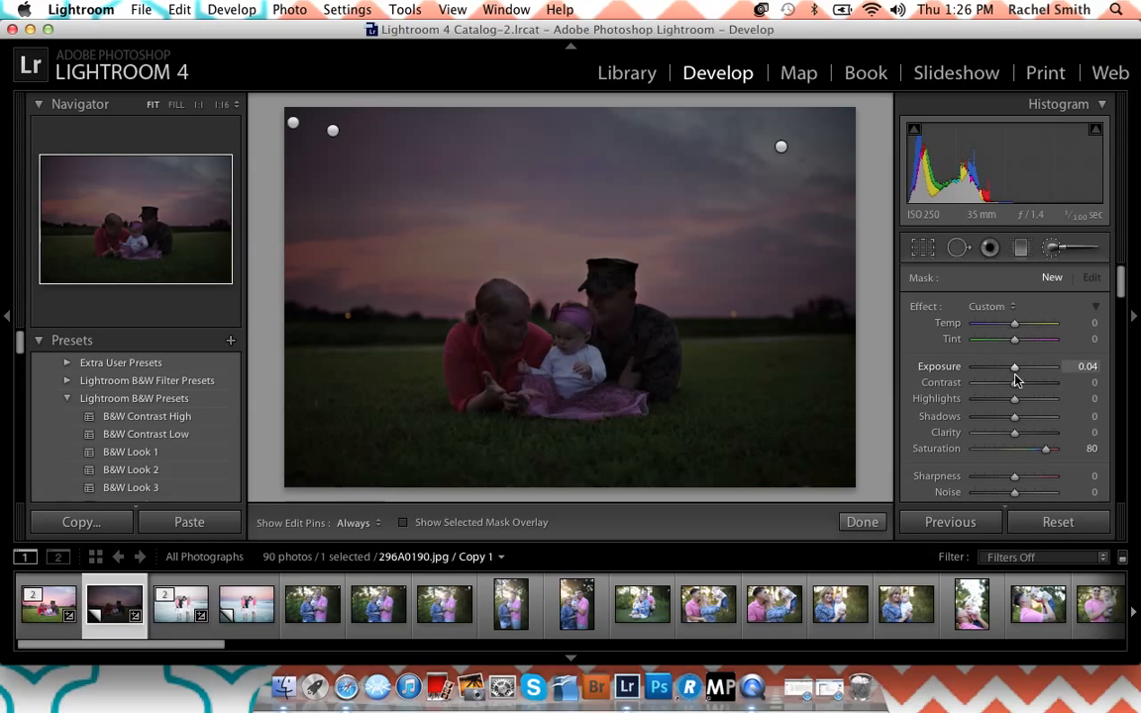
pyautogui.moveTo(1015, 452); pyautogui.dragTo(1016, 455)
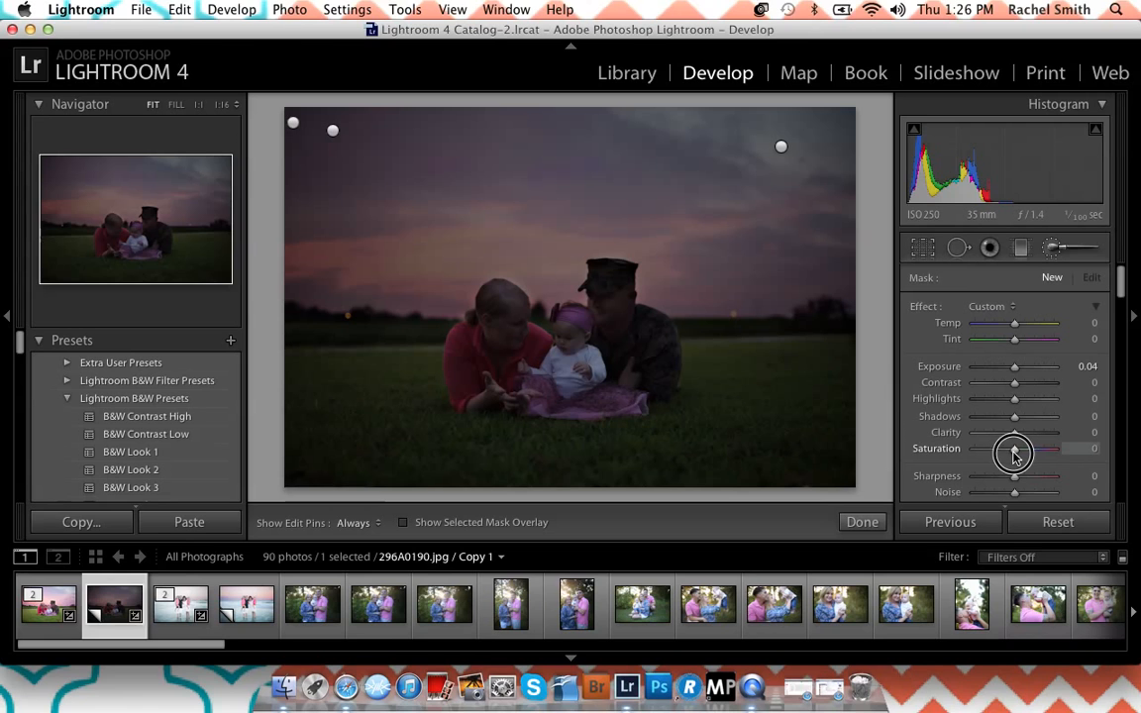
pyautogui.moveTo(1014, 369); pyautogui.dragTo(1018, 377)
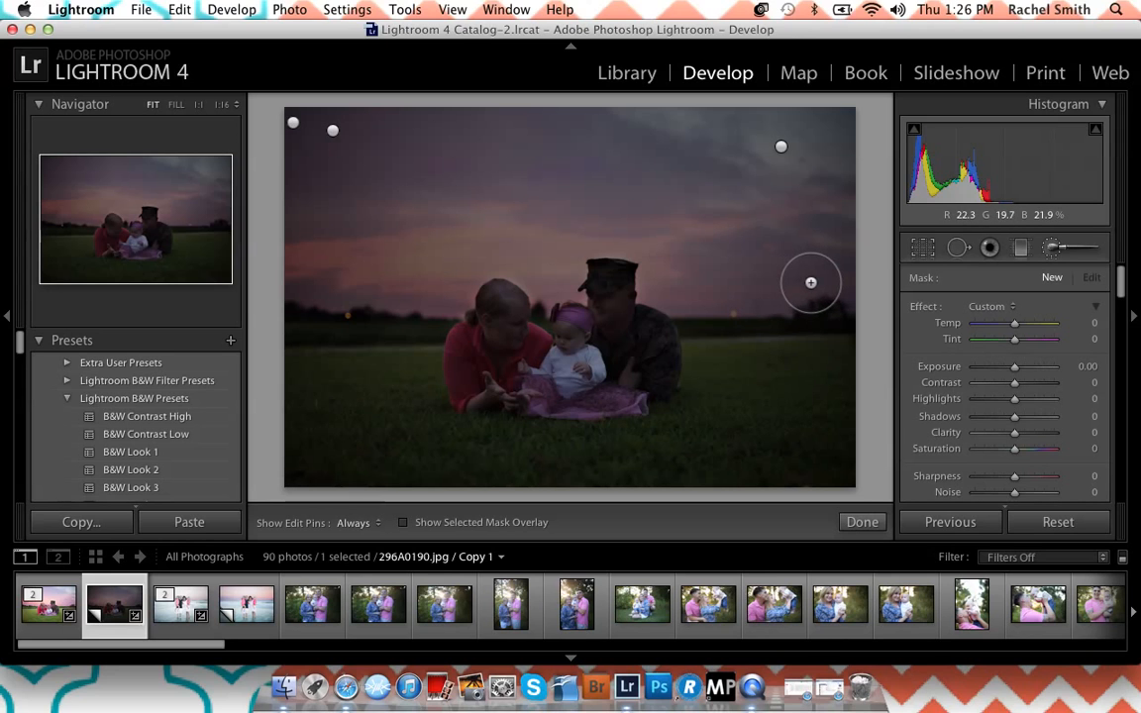
# Set the brush's Exposure to −0.57, Saturation to 80 and Highlights to −55
pyautogui.moveTo(1016, 370); pyautogui.dragTo(1010, 372)
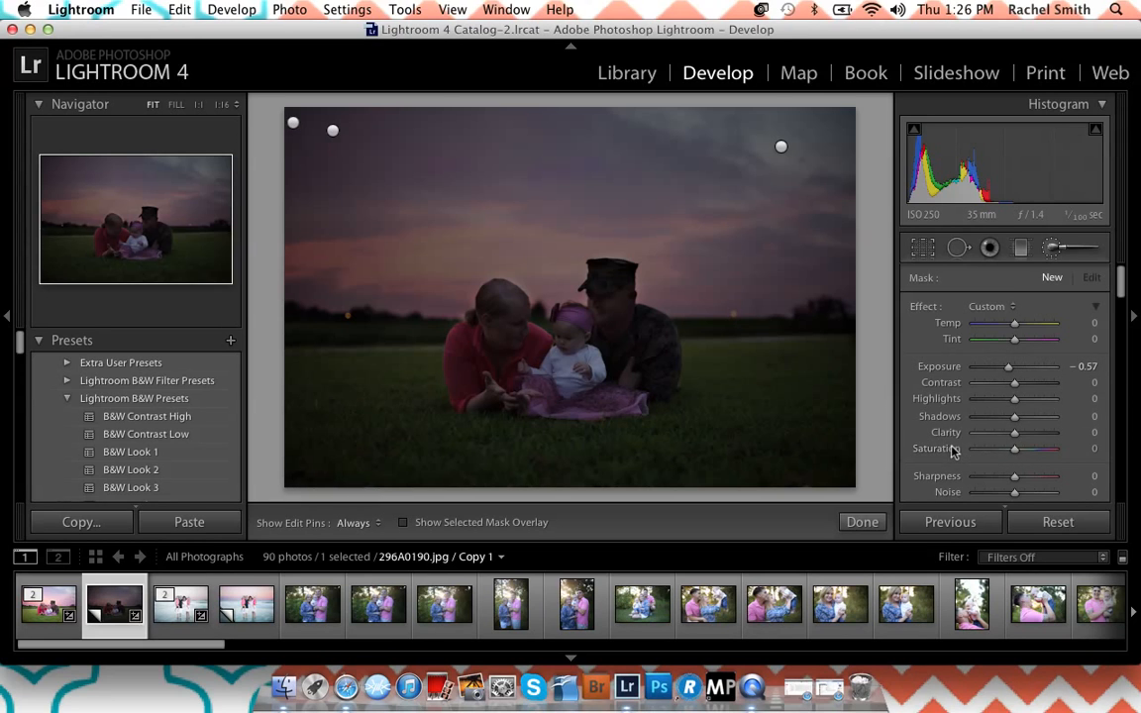
pyautogui.click(1044, 450)
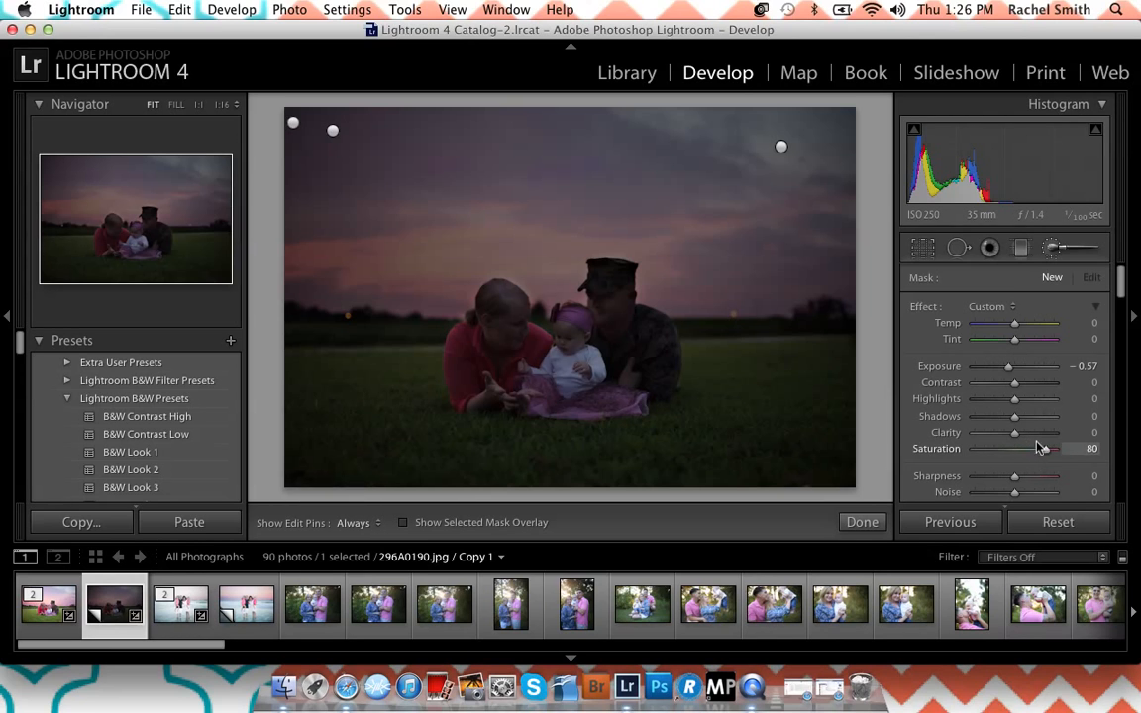
pyautogui.moveTo(1018, 402)
pyautogui.mouseDown()
pyautogui.moveTo(983, 400)
pyautogui.moveTo(1021, 402)
pyautogui.moveTo(994, 400)
pyautogui.mouseUp()
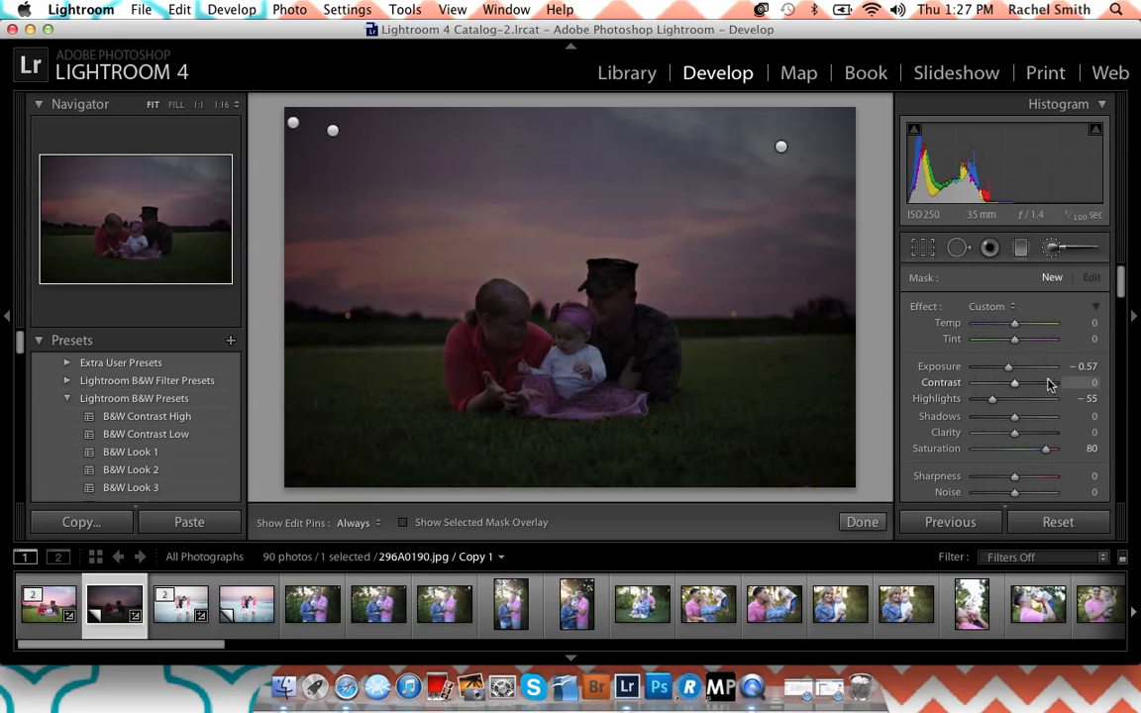
# Paint two trial brush strokes across the upper sky, removing each one
pyautogui.click(447, 191)
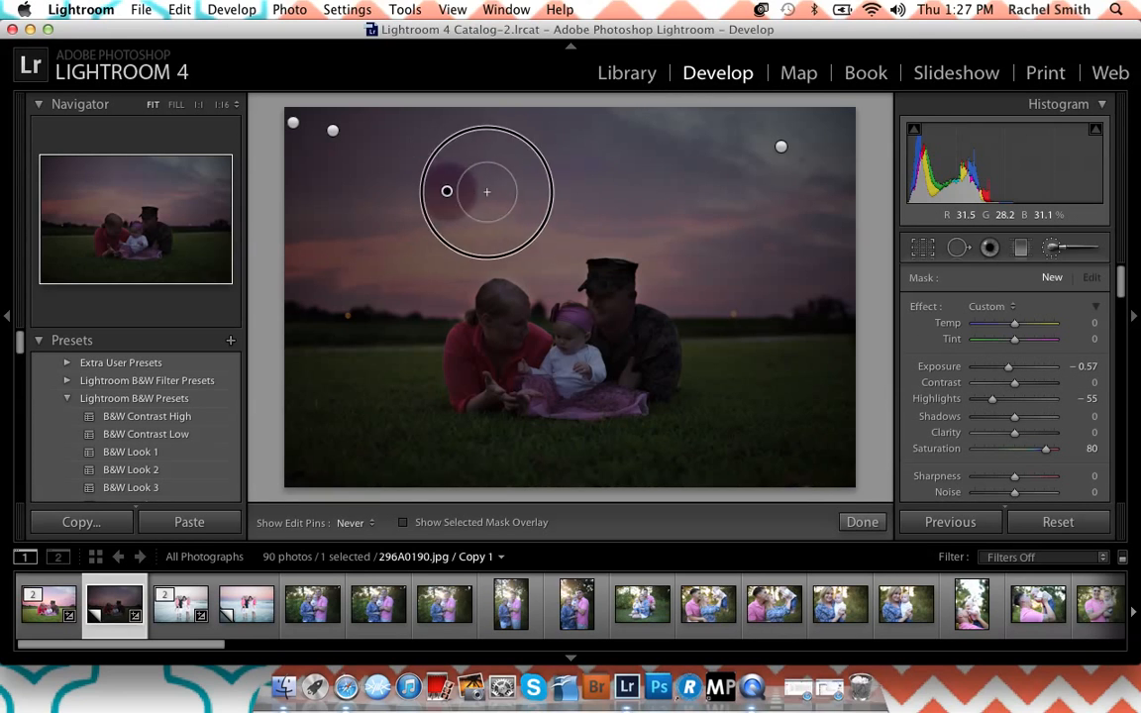
pyautogui.moveTo(475, 191); pyautogui.dragTo(715, 201)
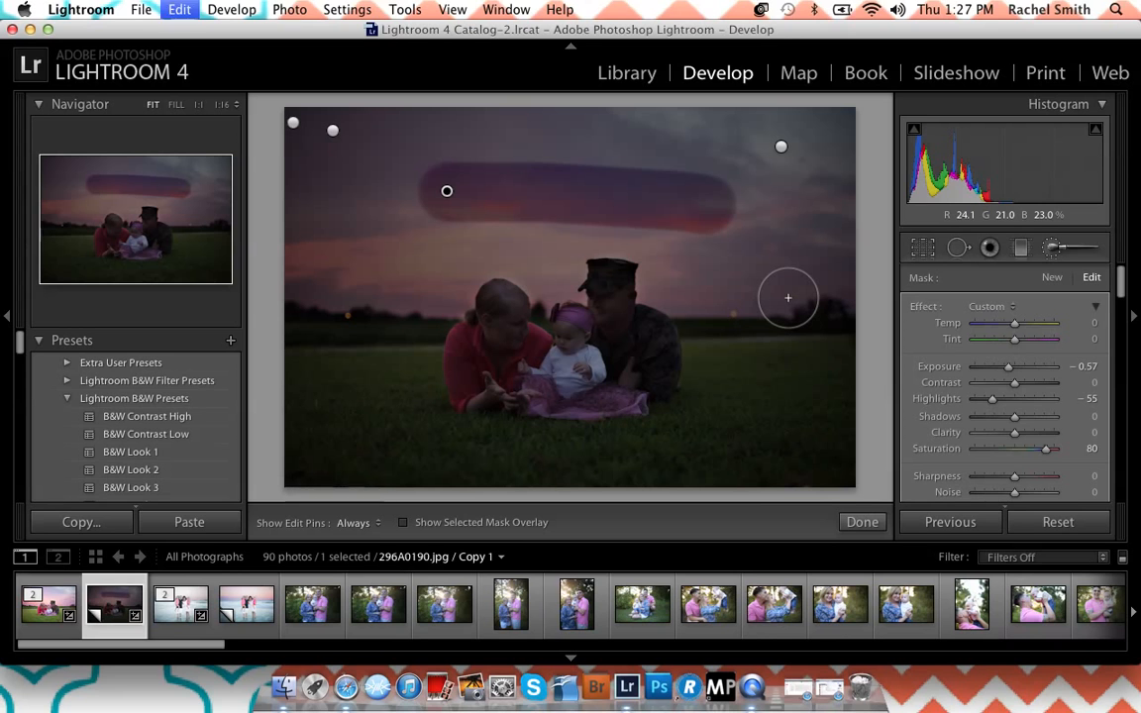
pyautogui.press('super+z')
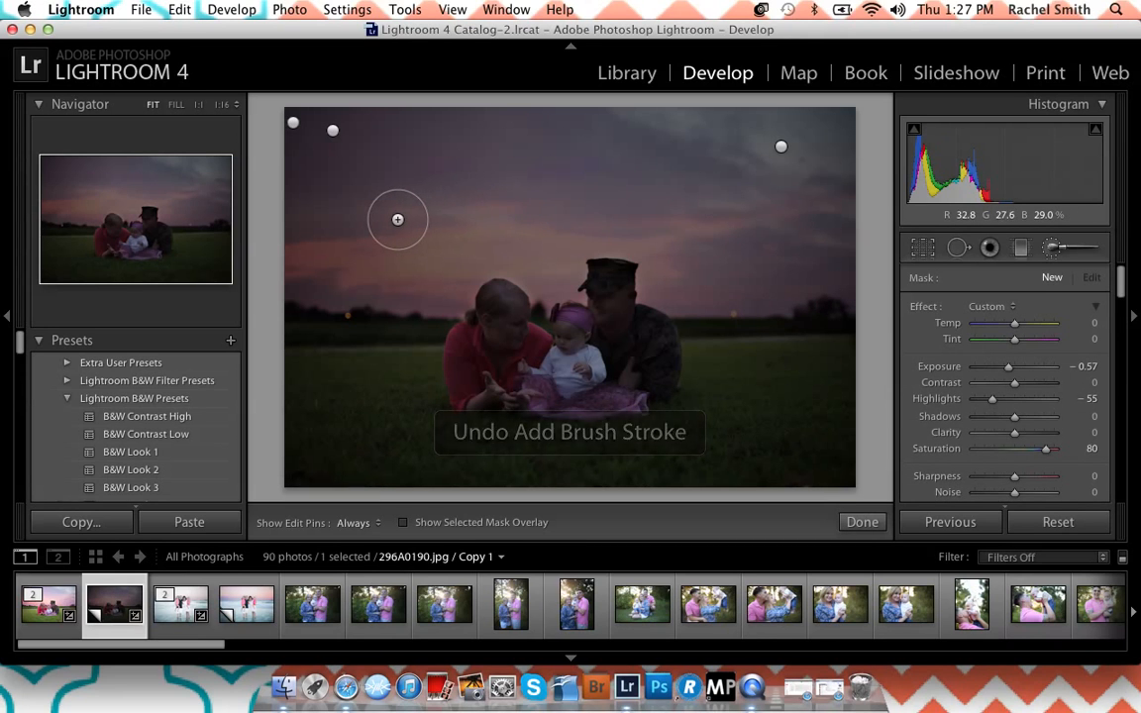
pyautogui.press('h')
pyautogui.moveTo(400, 194); pyautogui.dragTo(644, 192)
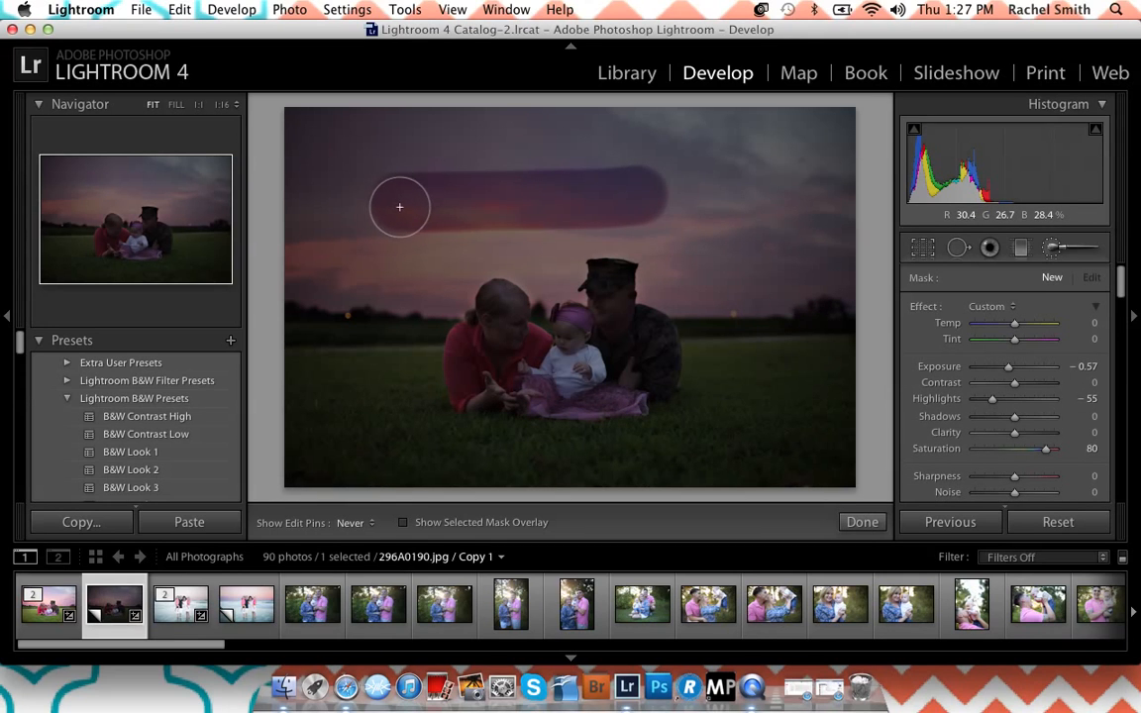
pyautogui.press('h')
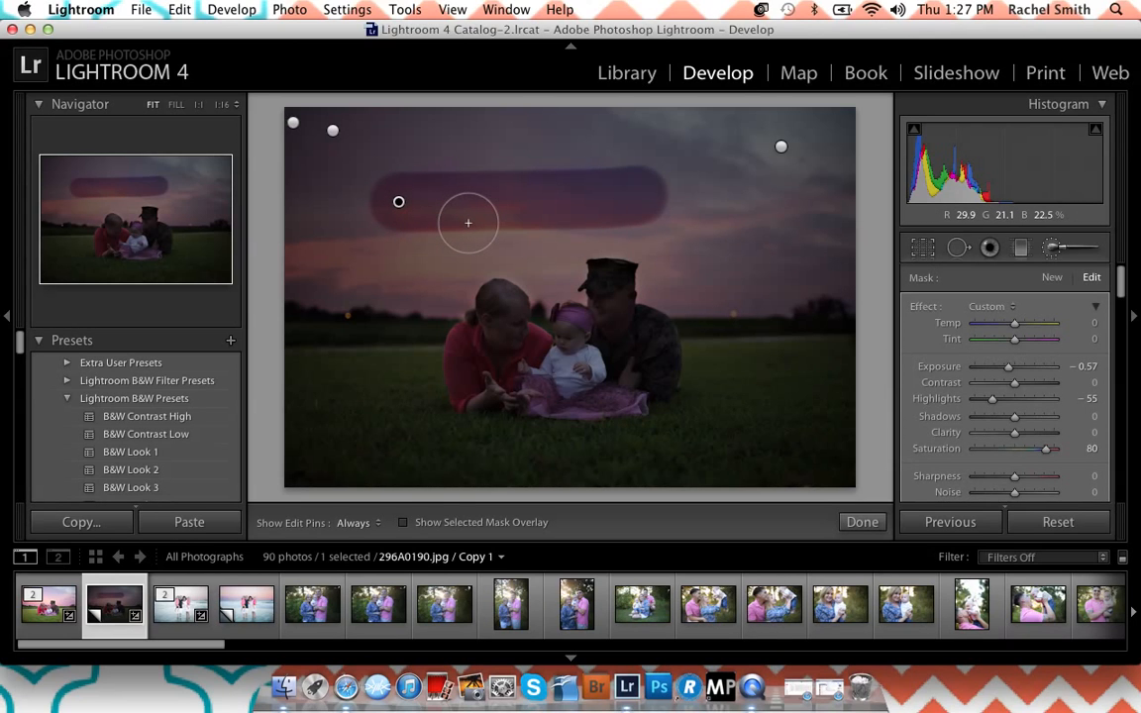
pyautogui.press('Delete')
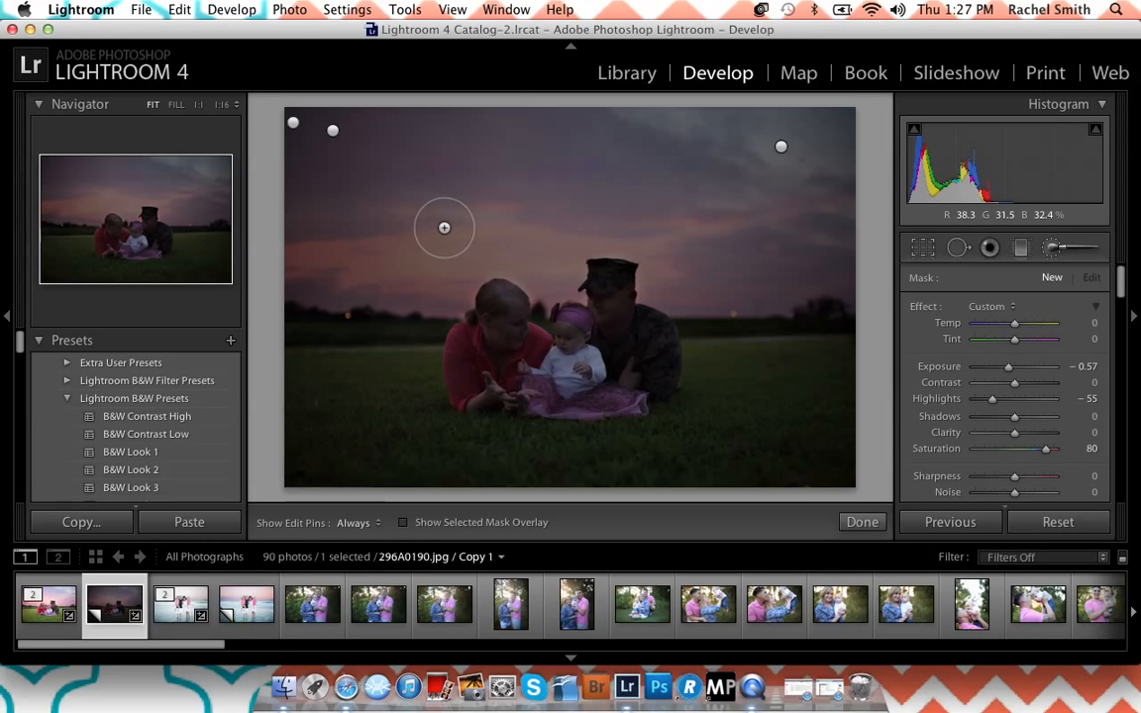
# Set the brush Feather to 100 and Size to 14.1, and paint a soft trial adjustment across the sunset sky
pyautogui.scroll(-5, 1129, 311)
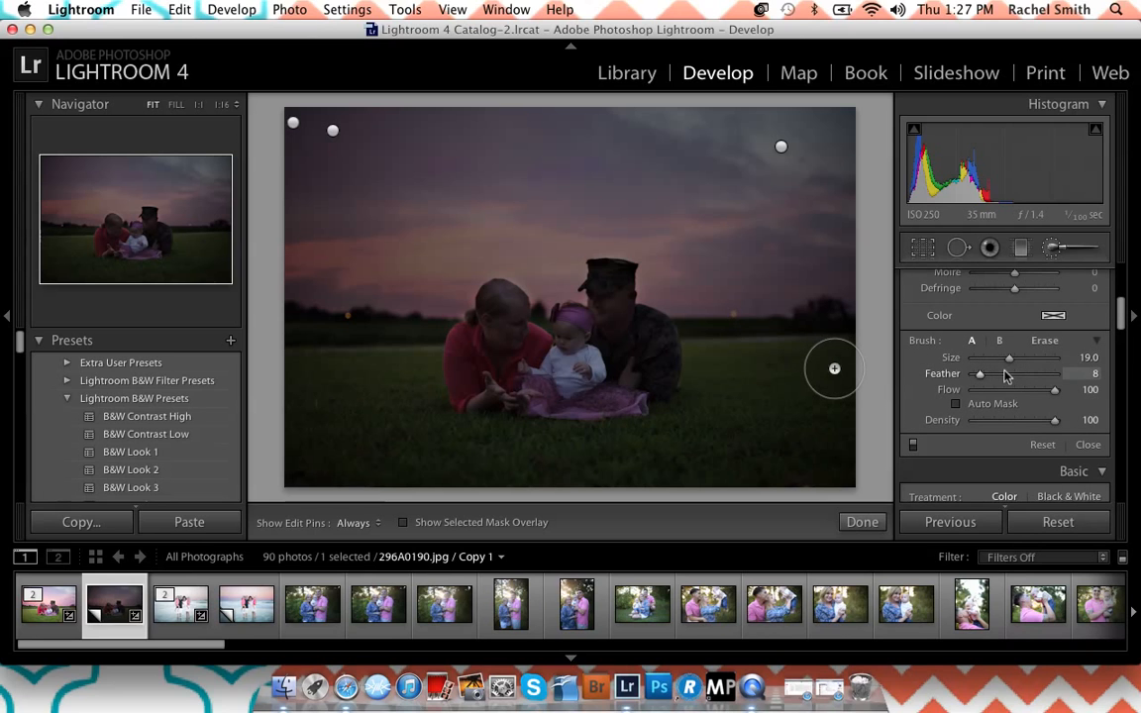
pyautogui.moveTo(1012, 365)
pyautogui.mouseDown()
pyautogui.moveTo(985, 377)
pyautogui.moveTo(1072, 376)
pyautogui.moveTo(1046, 381)
pyautogui.moveTo(1070, 386)
pyautogui.mouseUp()
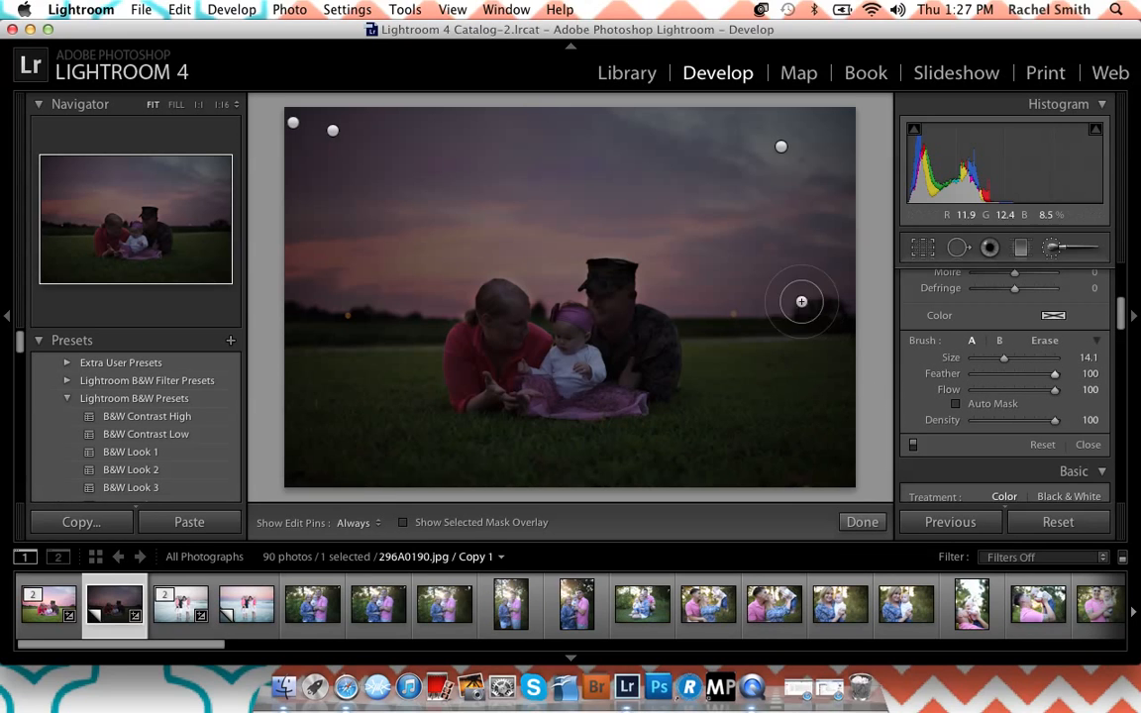
pyautogui.press('h')
pyautogui.moveTo(606, 289)
pyautogui.mouseDown()
pyautogui.moveTo(680, 321)
pyautogui.moveTo(820, 196)
pyautogui.moveTo(814, 210)
pyautogui.mouseUp()
pyautogui.press('h')
pyautogui.press('h')
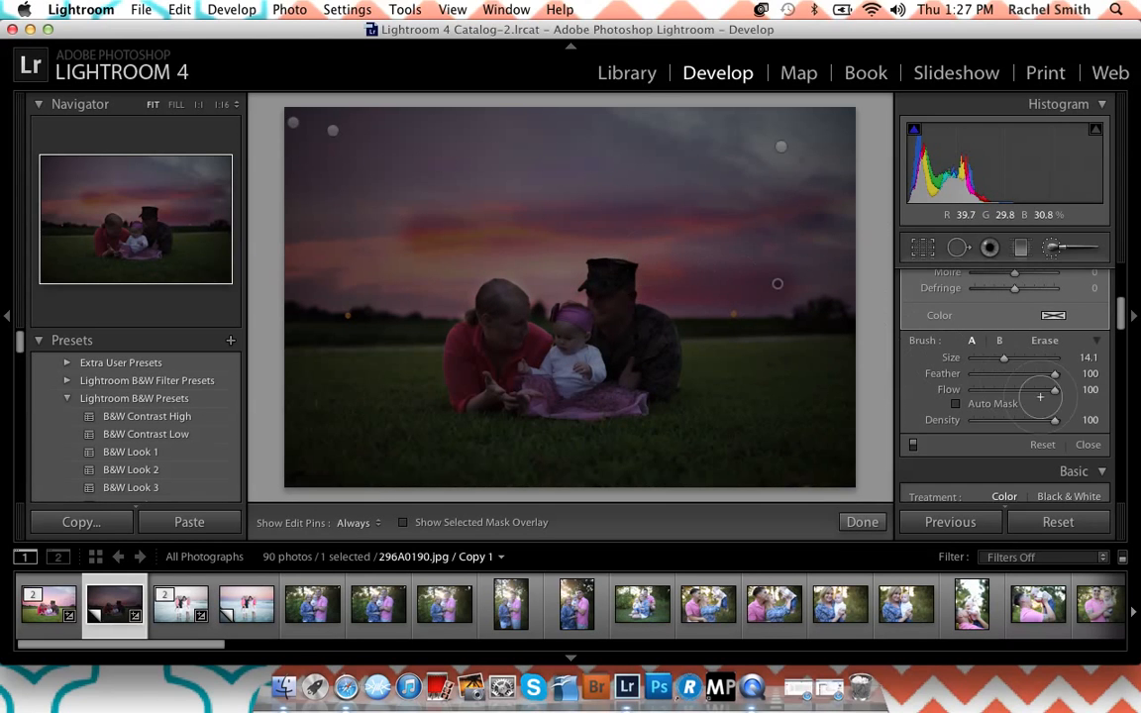
# Try a stroke with Feather 0 across the upper sky, undo it and delete the trial brush adjustment
pyautogui.moveTo(1052, 374); pyautogui.dragTo(969, 377)
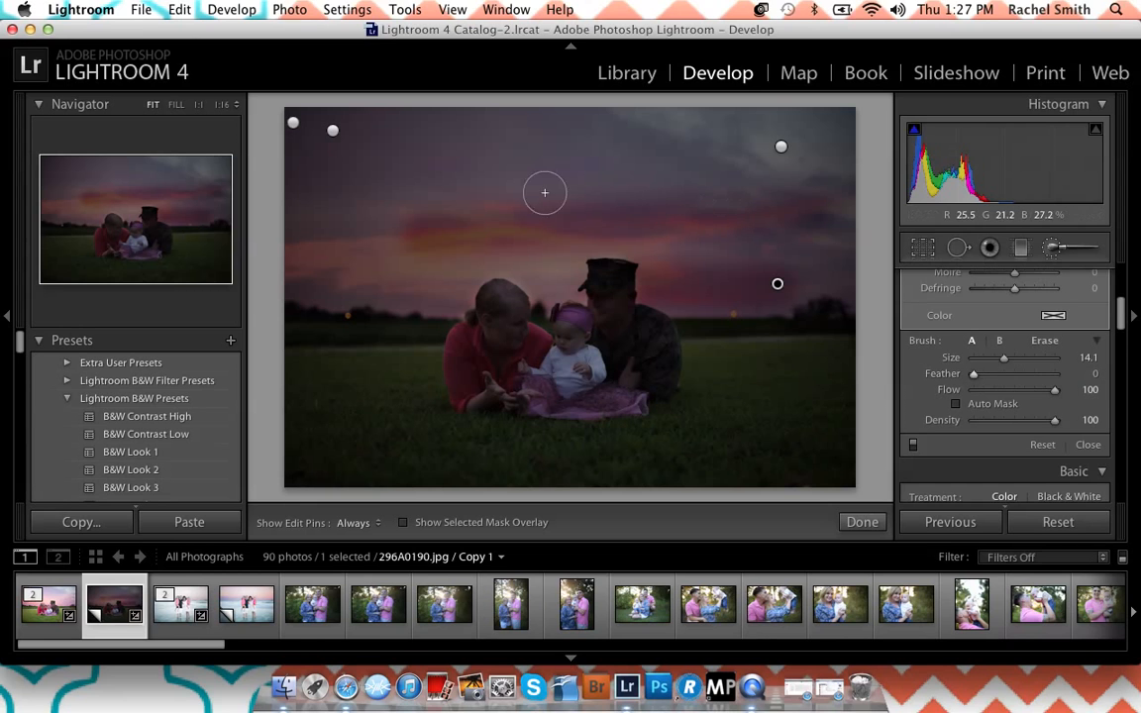
pyautogui.moveTo(397, 182); pyautogui.dragTo(598, 166)
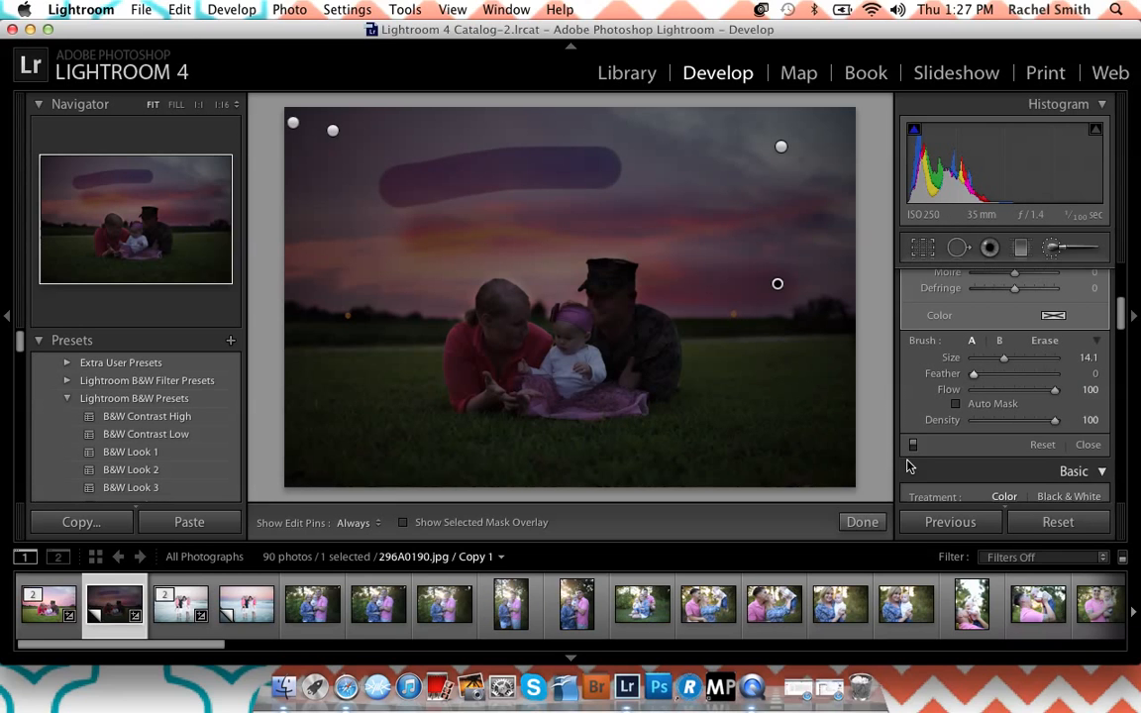
pyautogui.press('super+z')
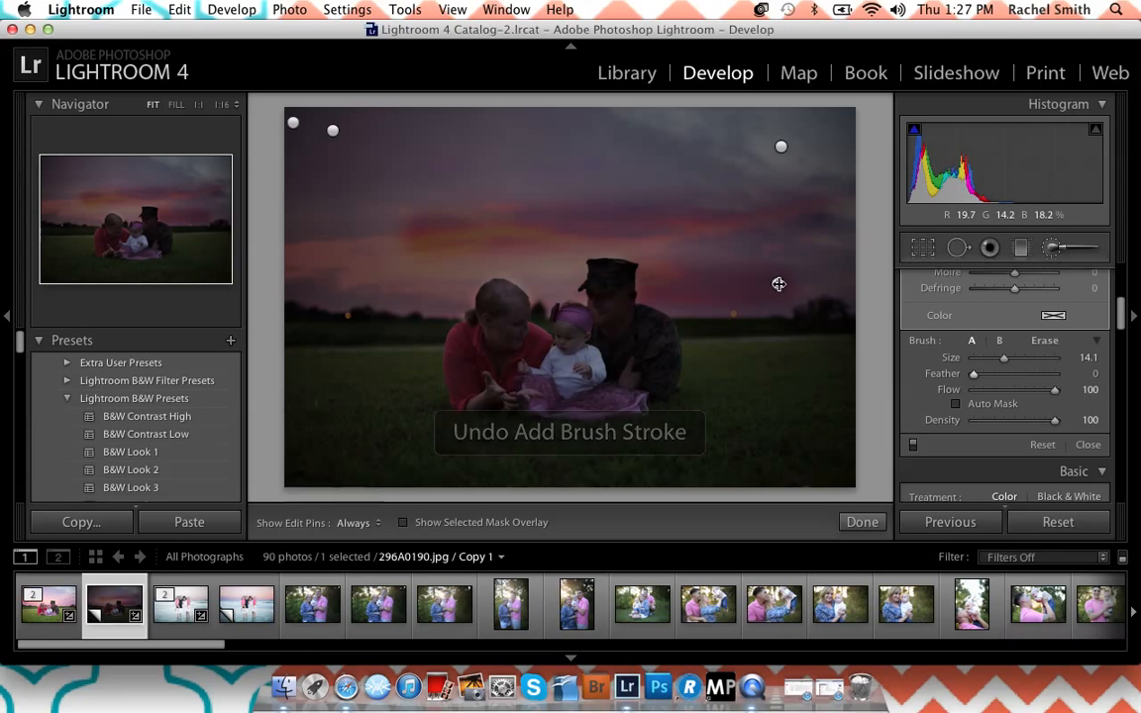
pyautogui.press('Delete')
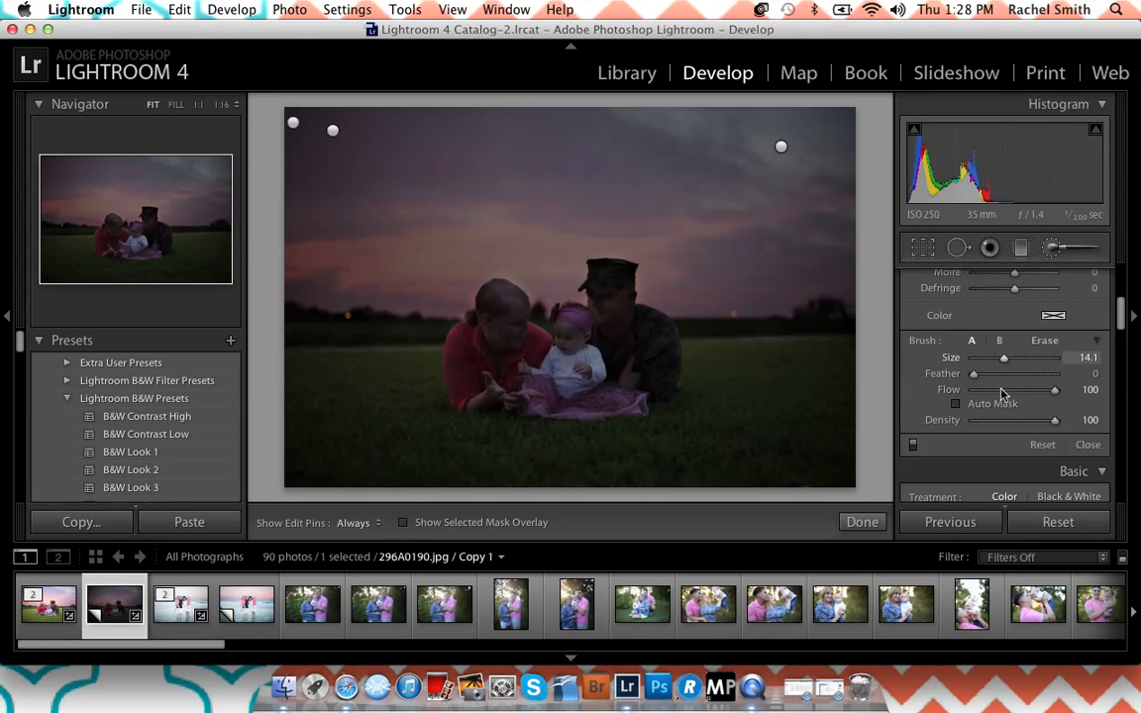
# Set the brush Size to 22.1 and Feather to 43, and paint the adjustment over the whole sky
pyautogui.moveTo(1006, 377); pyautogui.dragTo(1012, 360)
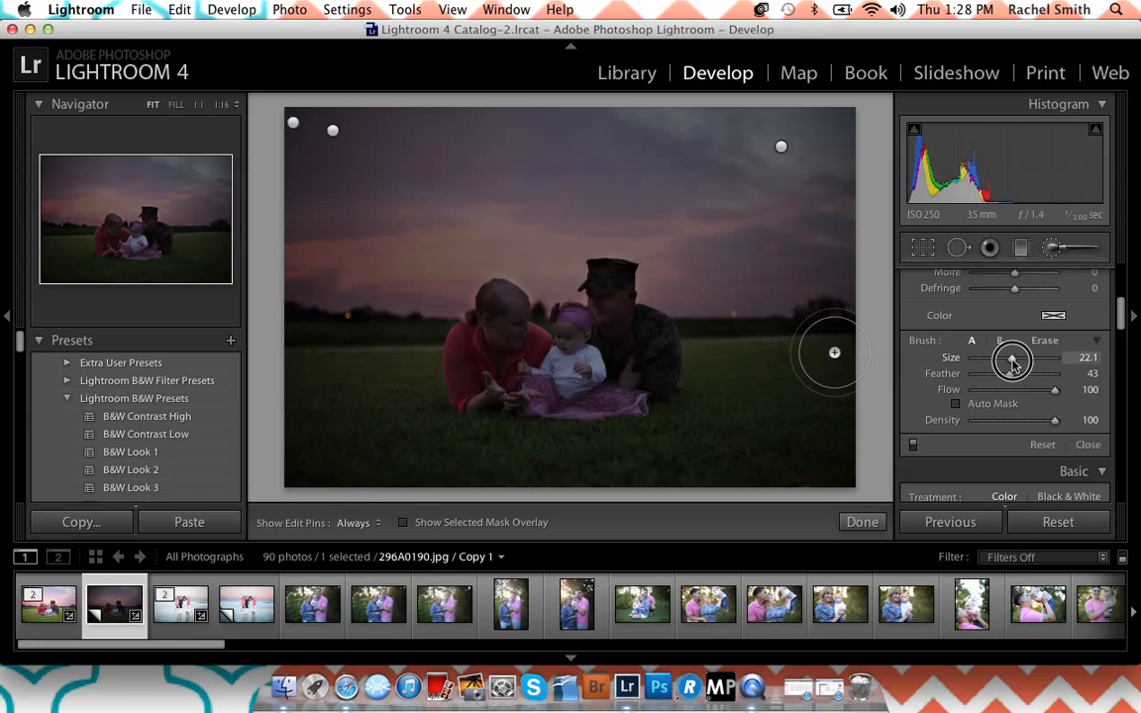
pyautogui.moveTo(279, 132)
pyautogui.mouseDown()
pyautogui.moveTo(565, 135)
pyautogui.moveTo(832, 120)
pyautogui.moveTo(849, 263)
pyautogui.moveTo(846, 248)
pyautogui.moveTo(811, 255)
pyautogui.moveTo(773, 278)
pyautogui.moveTo(672, 279)
pyautogui.moveTo(680, 215)
pyautogui.moveTo(597, 212)
pyautogui.moveTo(493, 220)
pyautogui.moveTo(437, 274)
pyautogui.moveTo(307, 257)
pyautogui.moveTo(326, 267)
pyautogui.moveTo(363, 263)
pyautogui.moveTo(293, 211)
pyautogui.moveTo(461, 184)
pyautogui.moveTo(490, 164)
pyautogui.moveTo(572, 150)
pyautogui.moveTo(876, 115)
pyautogui.moveTo(552, 118)
pyautogui.moveTo(761, 158)
pyautogui.moveTo(827, 195)
pyautogui.moveTo(710, 176)
pyautogui.moveTo(735, 219)
pyautogui.moveTo(685, 173)
pyautogui.moveTo(588, 160)
pyautogui.moveTo(543, 213)
pyautogui.moveTo(545, 251)
pyautogui.moveTo(531, 197)
pyautogui.mouseUp()
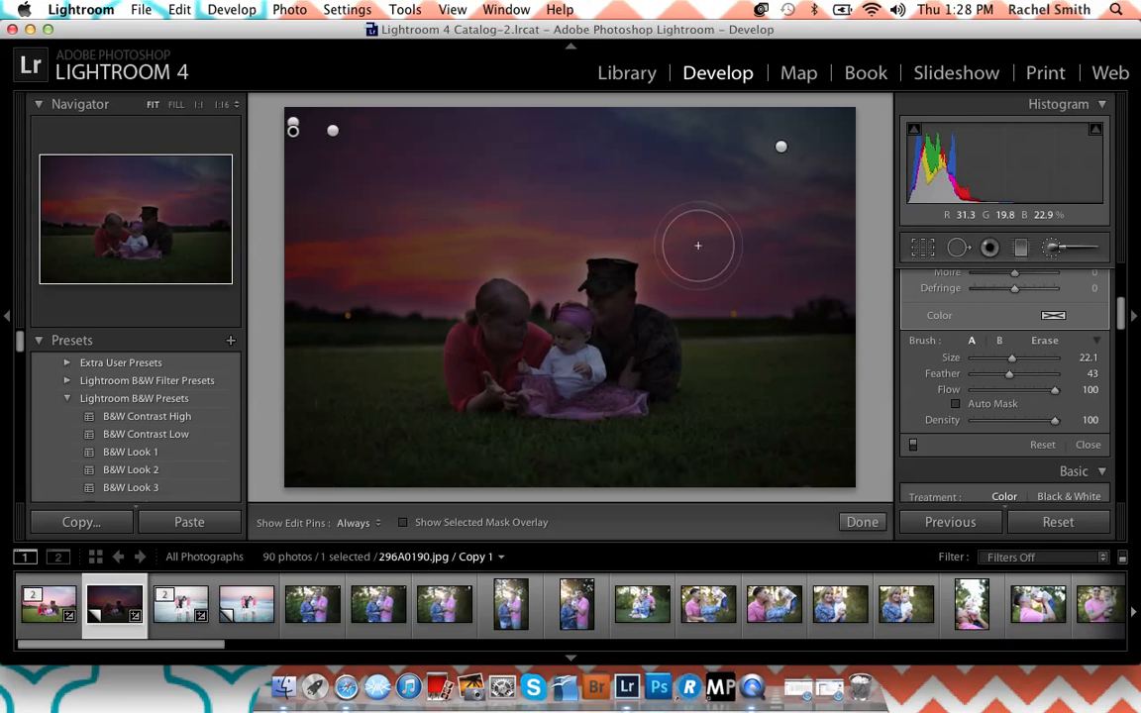
# Reduce the brush to Size 7.0 with Feather 5 and paint the sky around the man's cap and between the heads
pyautogui.moveTo(983, 360)
pyautogui.mouseDown()
pyautogui.moveTo(978, 375)
pyautogui.moveTo(999, 362)
pyautogui.mouseUp()
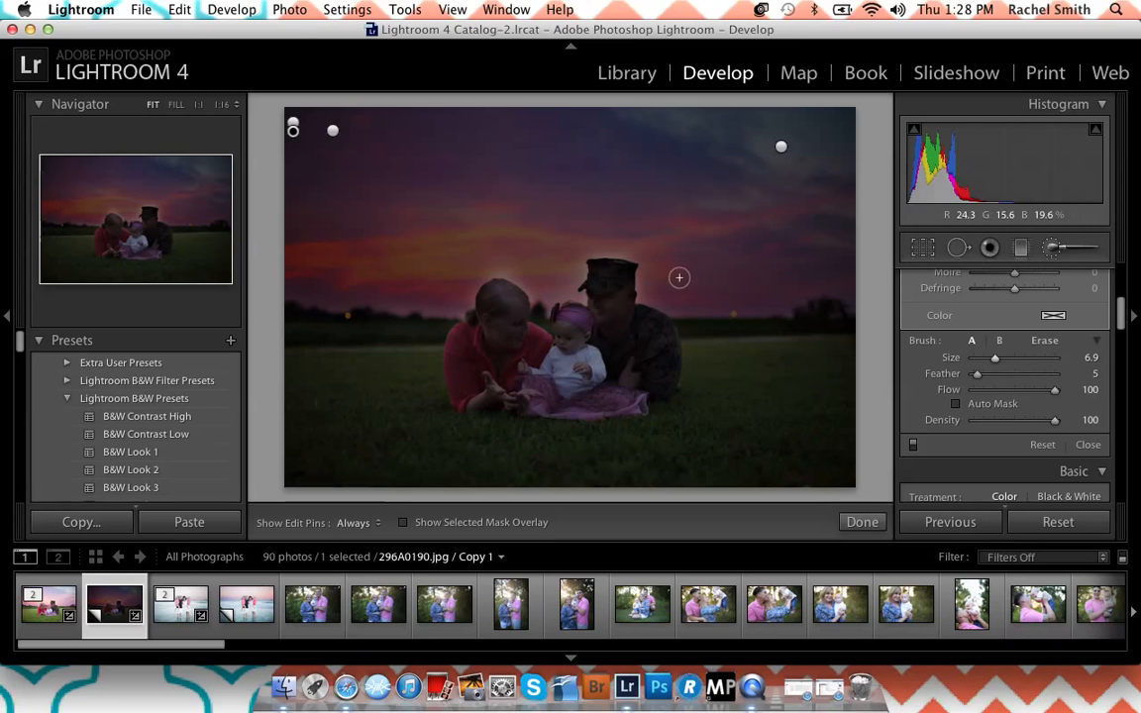
pyautogui.press('h')
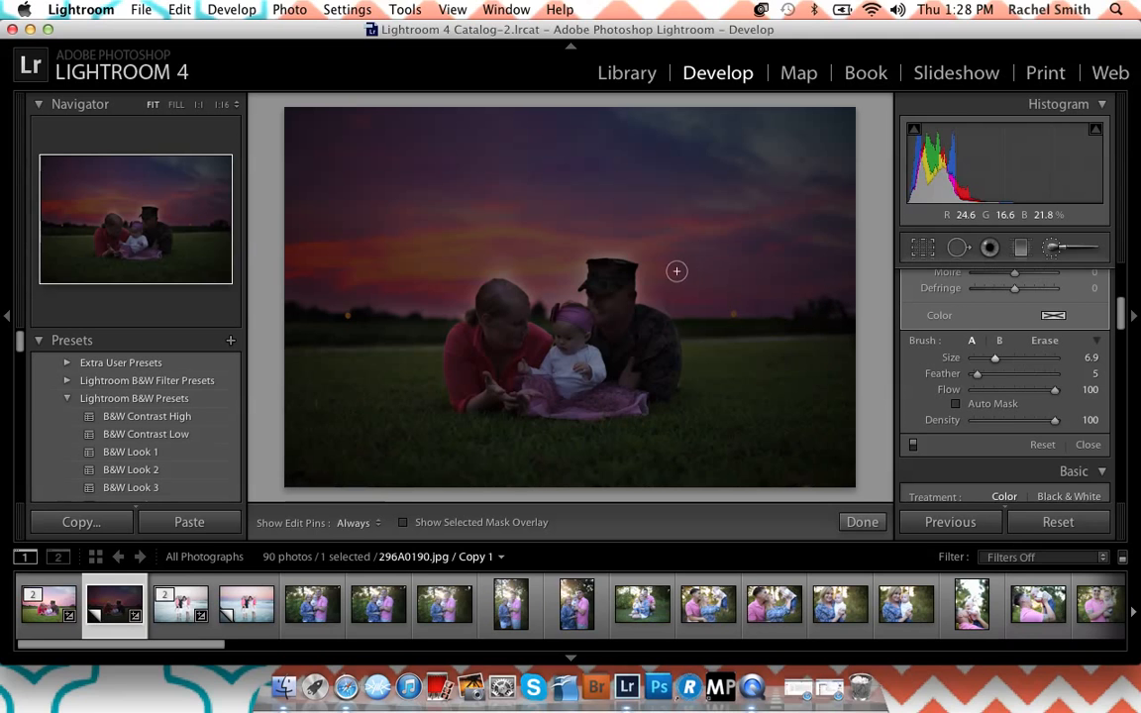
pyautogui.press('h')
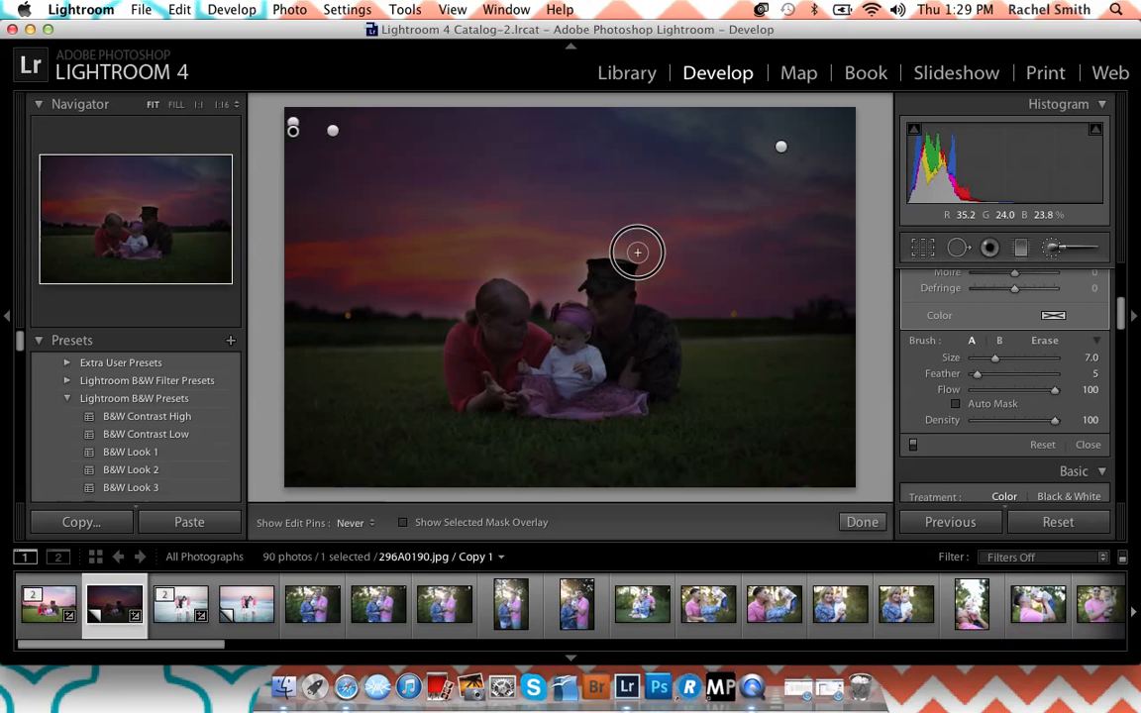
pyautogui.press('h')
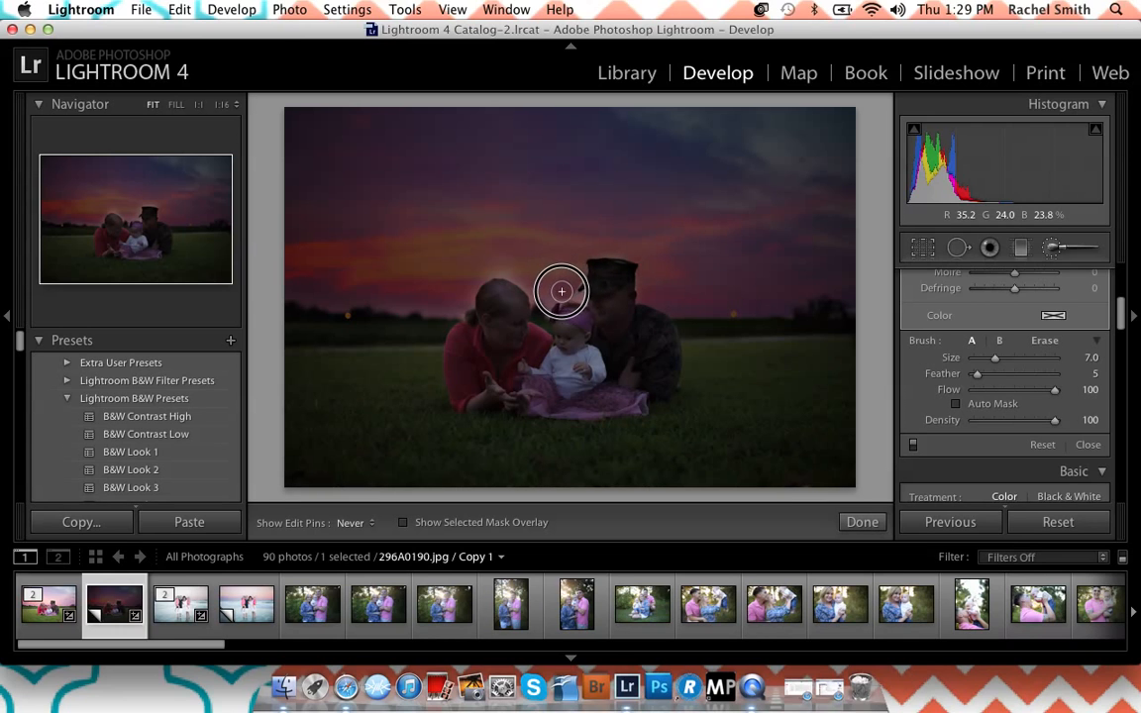
# Paint the remaining sky edge around the woman's head with a brush Size of 3.0
pyautogui.press('h')
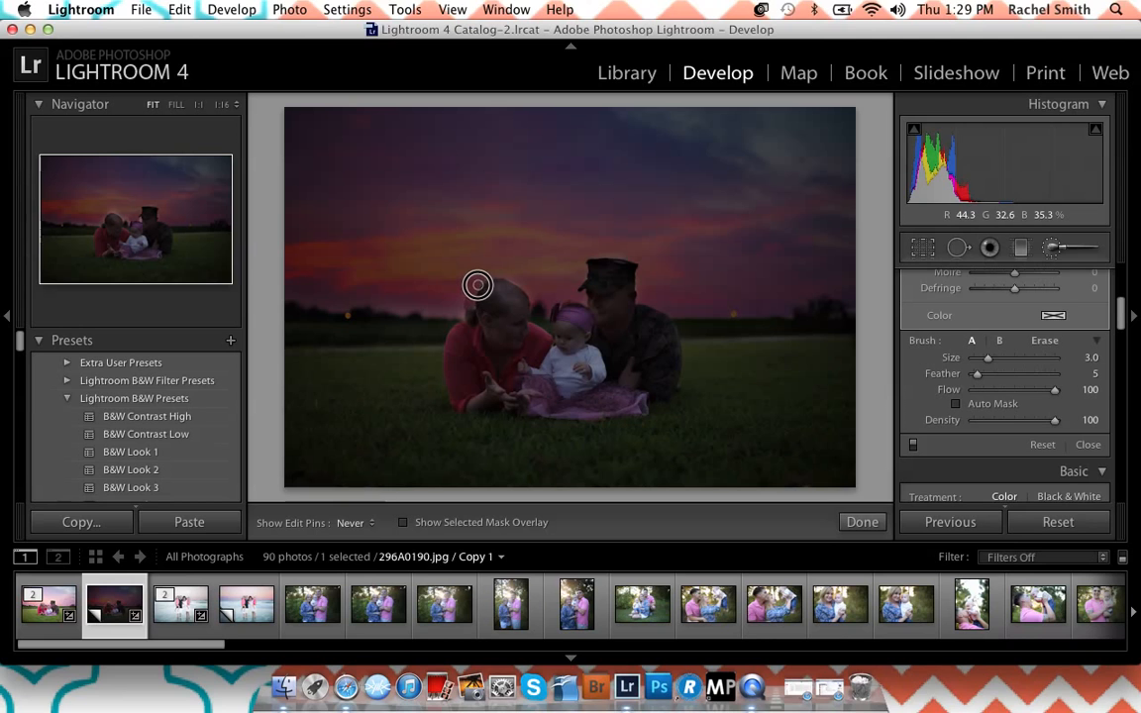
pyautogui.press('h')
pyautogui.press('h')
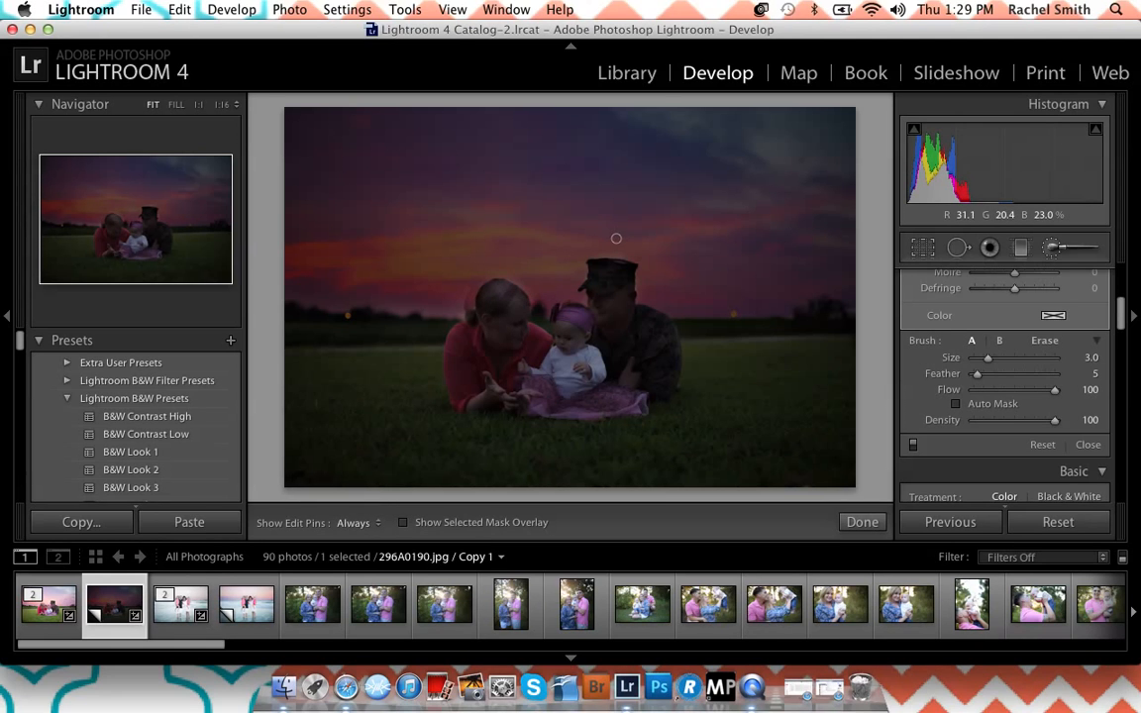
pyautogui.press('cmd+z')
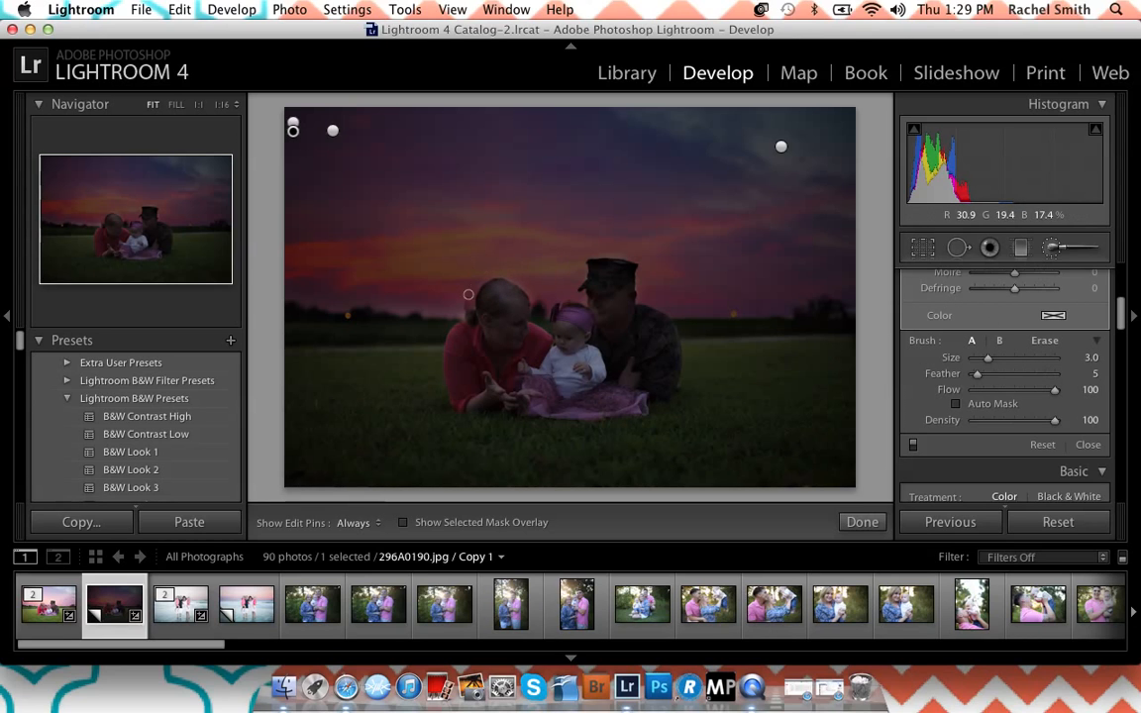
pyautogui.press('h')
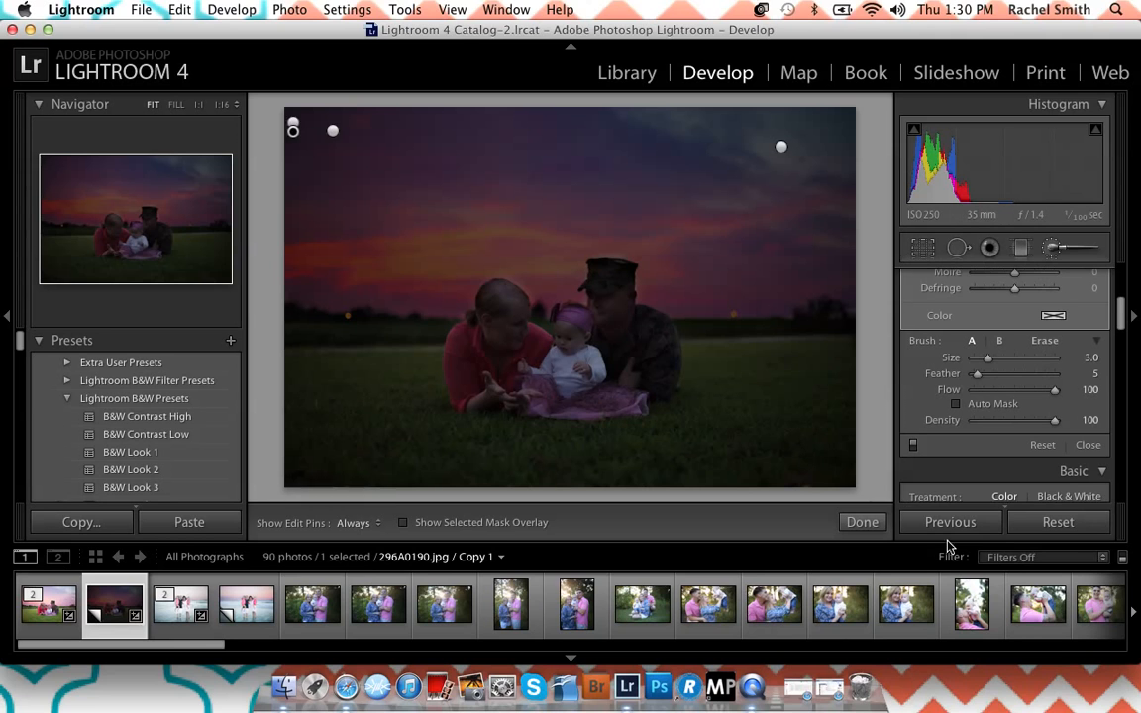
pyautogui.moveTo(1127, 315); pyautogui.dragTo(1120, 287)
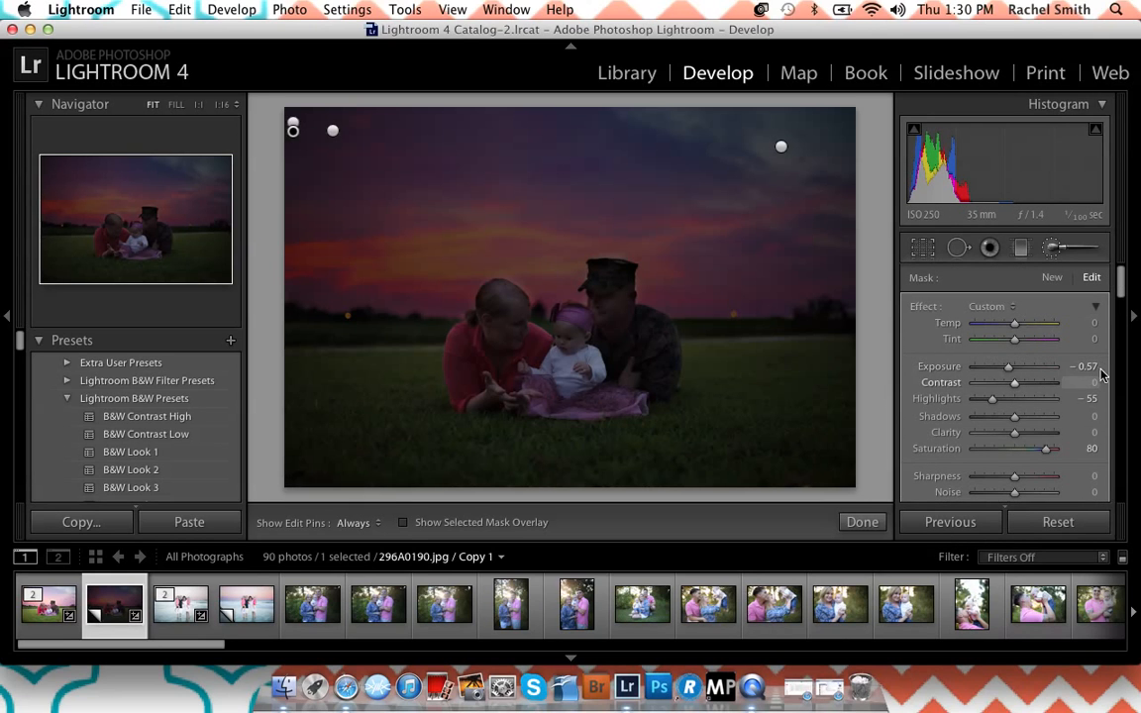
# Leave the Adjustment Brush and raise the photo's overall Exposure to +2.30
pyautogui.click(1053, 249)
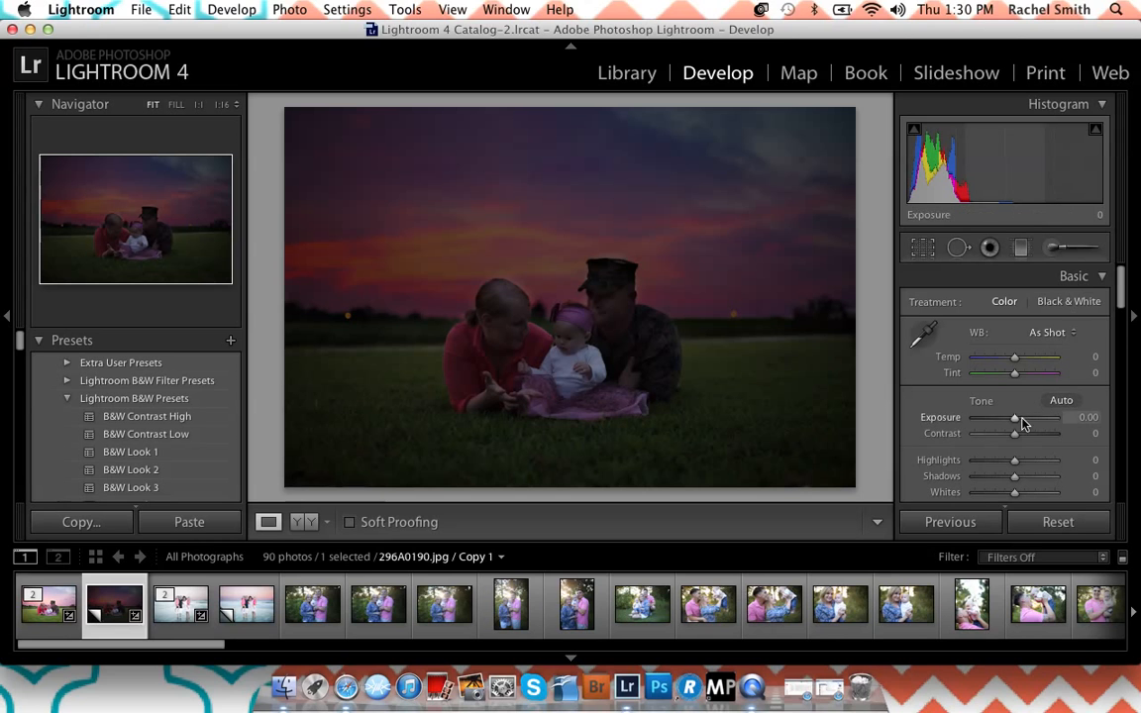
pyautogui.moveTo(1036, 416)
pyautogui.mouseDown()
pyautogui.moveTo(948, 415)
pyautogui.moveTo(1075, 428)
pyautogui.moveTo(1014, 425)
pyautogui.moveTo(1034, 422)
pyautogui.mouseUp()
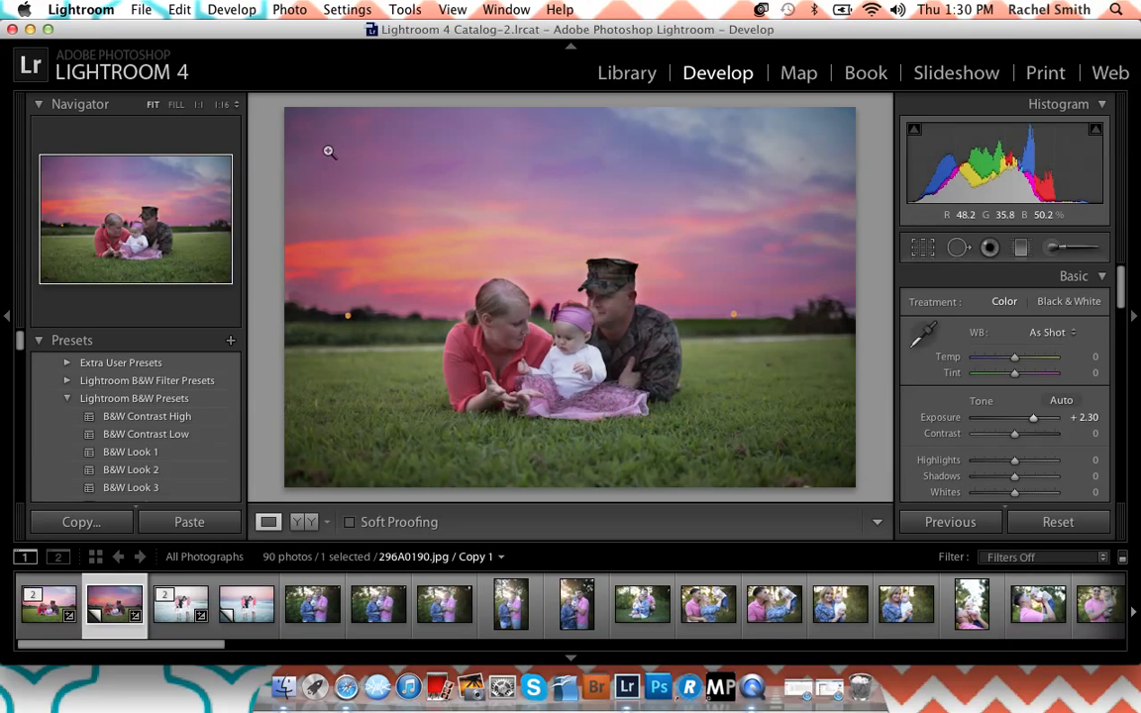
# Select the existing brush adjustment with Saturation −26, hide the edit pins, paint a stroke across the upper sky and close the brush
pyautogui.click(1056, 249)
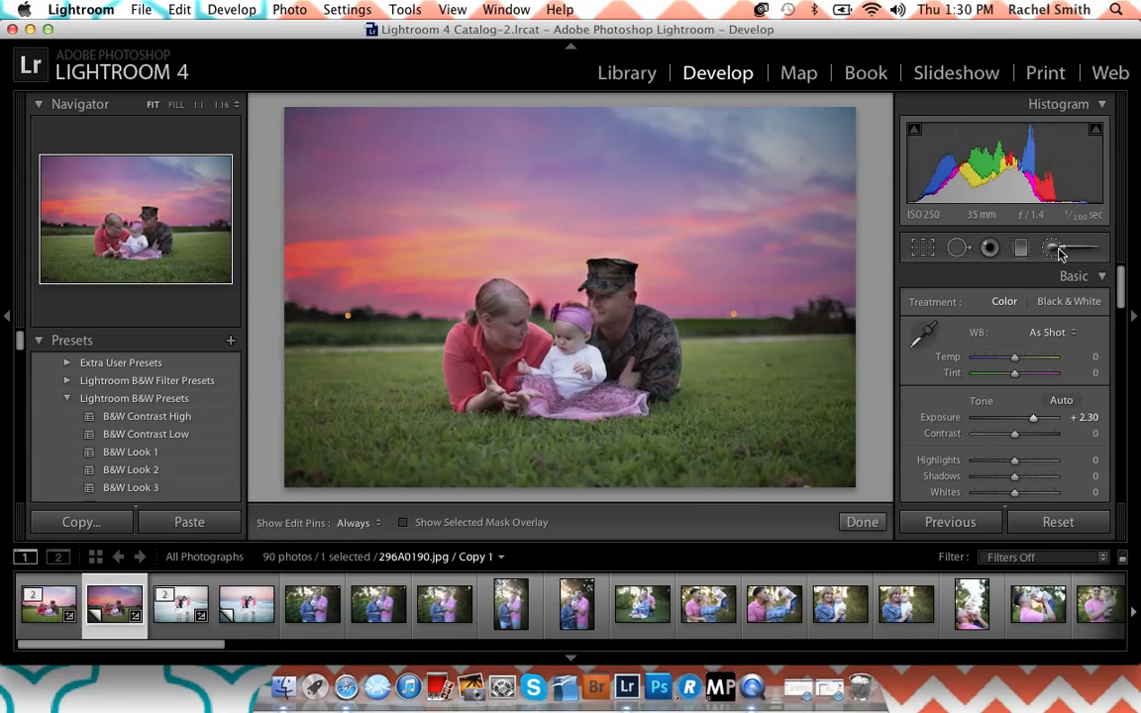
pyautogui.click(780, 146)
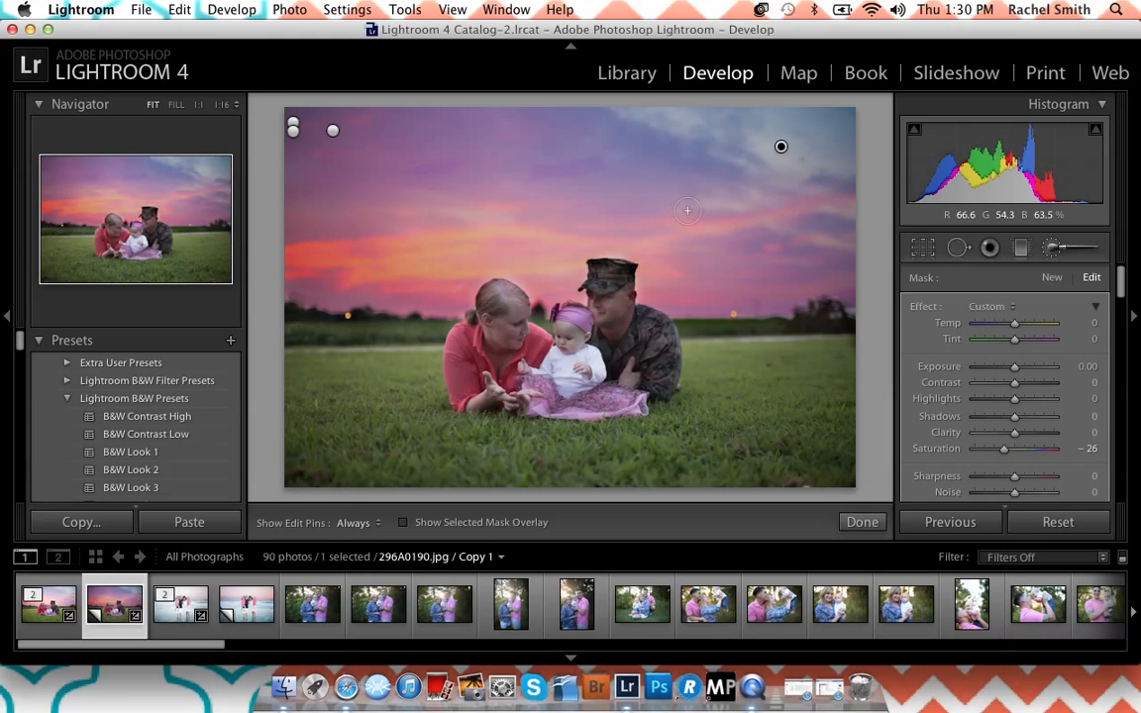
pyautogui.press('h')
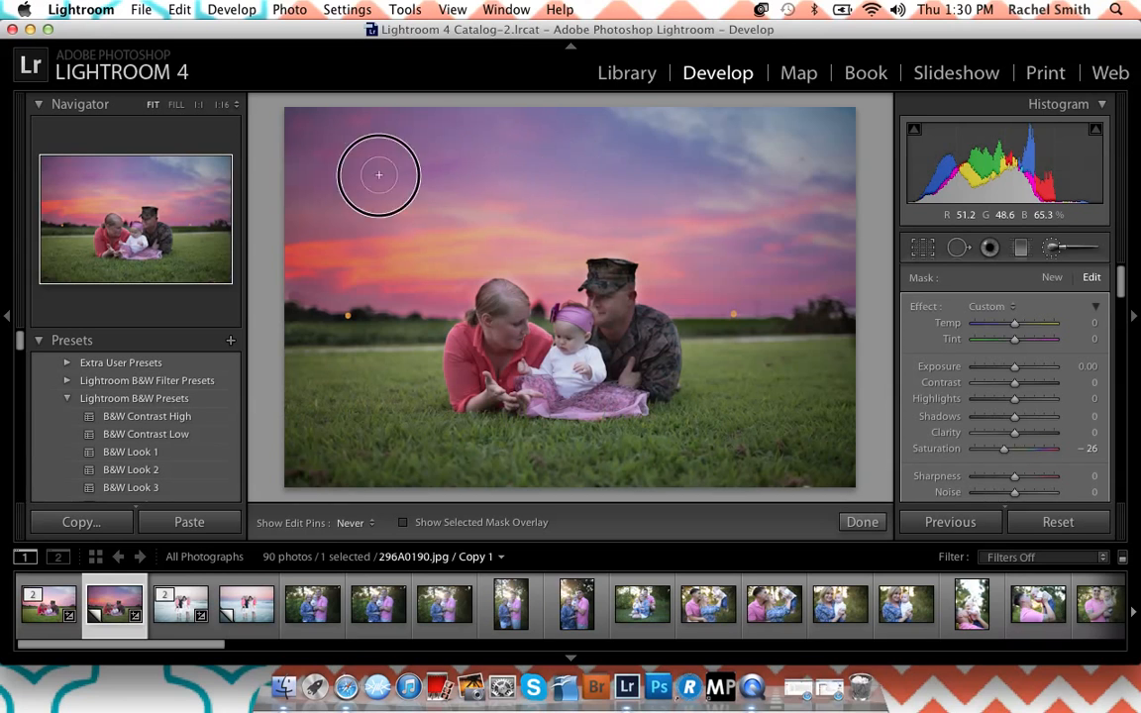
pyautogui.moveTo(433, 166)
pyautogui.mouseDown()
pyautogui.moveTo(683, 245)
pyautogui.moveTo(676, 221)
pyautogui.mouseUp()
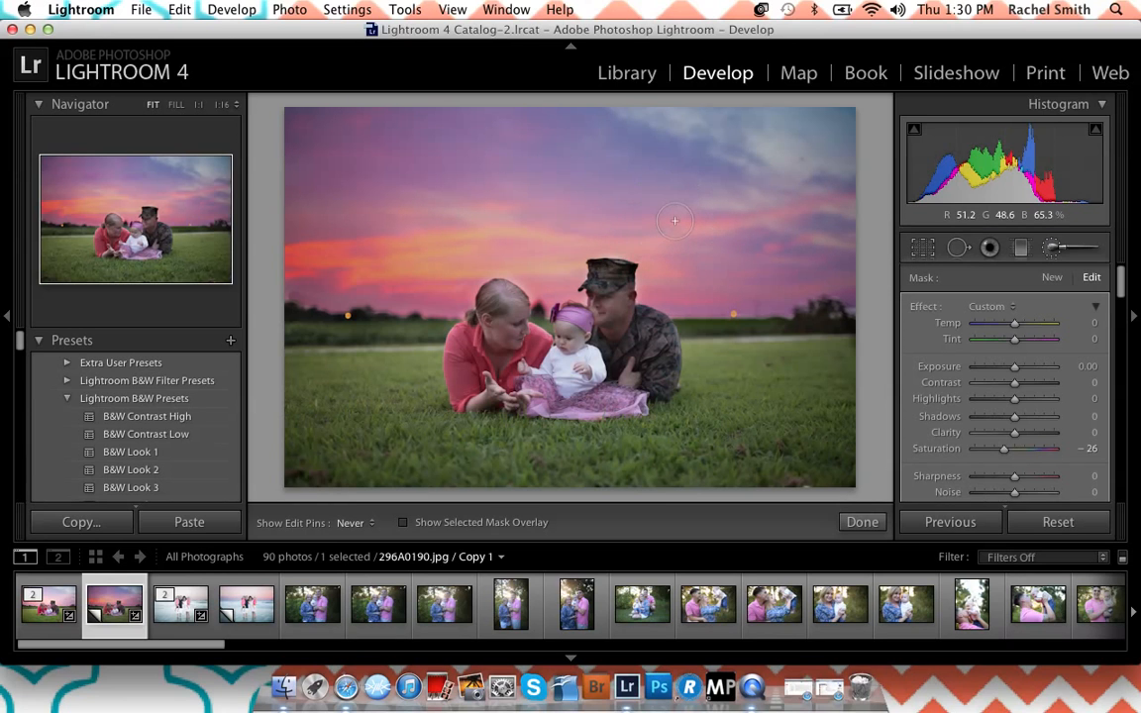
pyautogui.press('k')
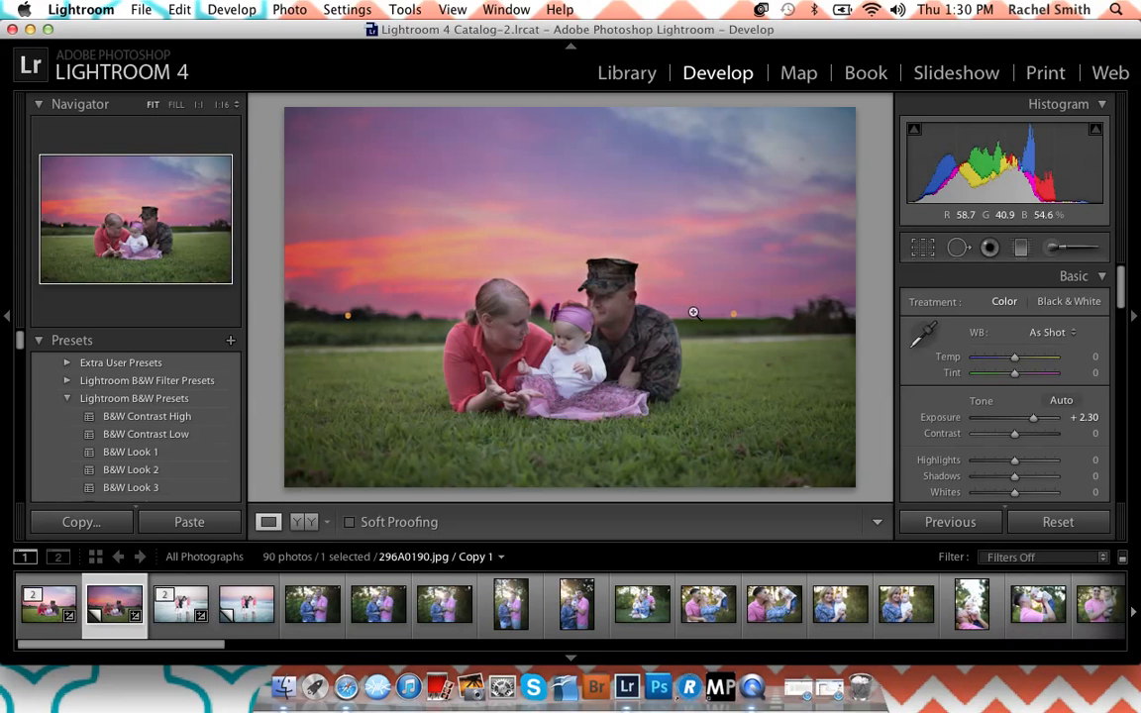
# Set the photo's overall Exposure to +2.40 and its Contrast to +23
pyautogui.moveTo(1036, 428)
pyautogui.mouseDown()
pyautogui.moveTo(1019, 420)
pyautogui.moveTo(1034, 424)
pyautogui.mouseUp()
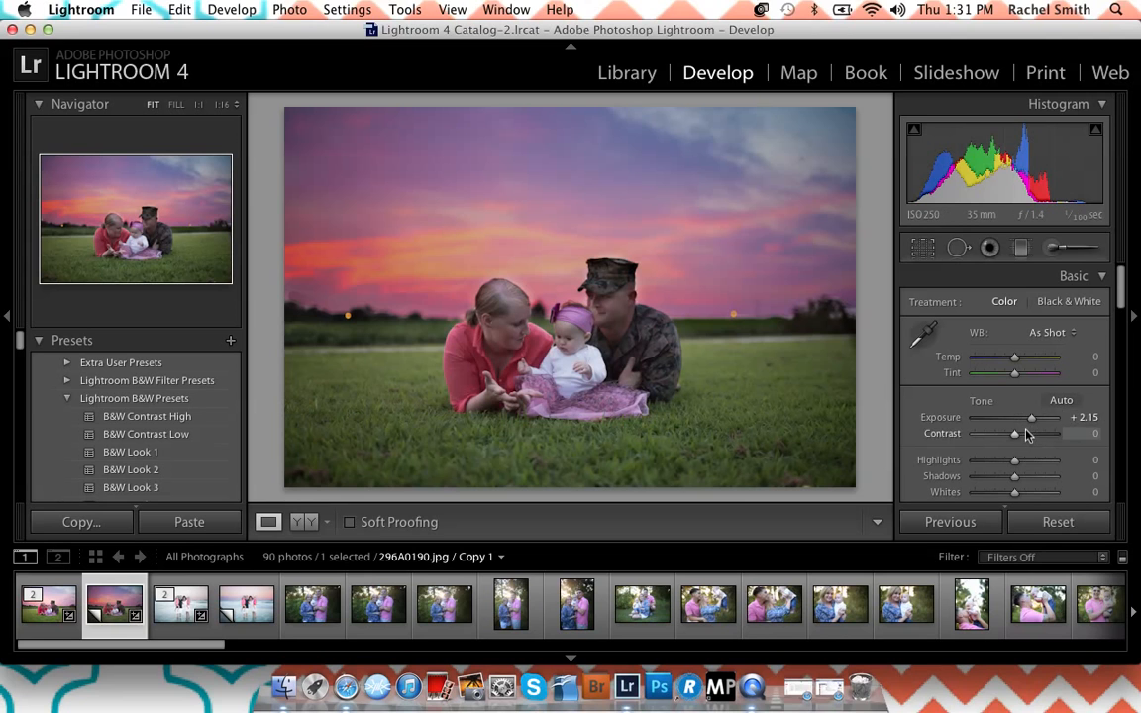
pyautogui.moveTo(1033, 424); pyautogui.dragTo(1035, 423)
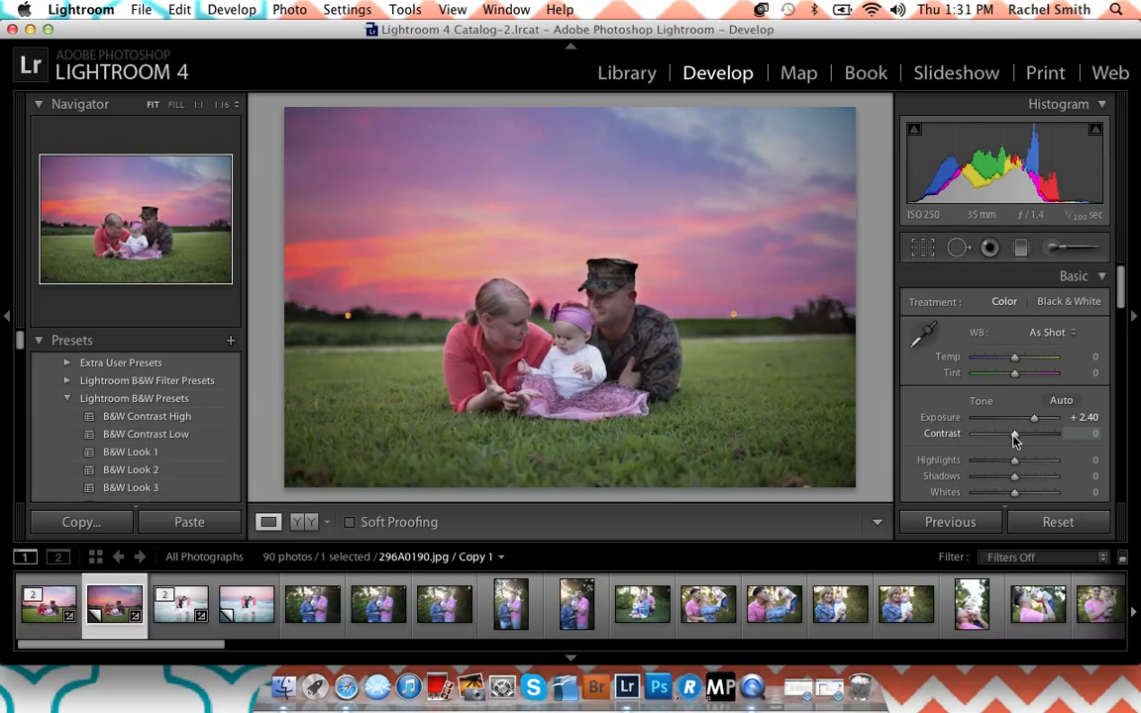
pyautogui.moveTo(1014, 440); pyautogui.dragTo(1024, 441)
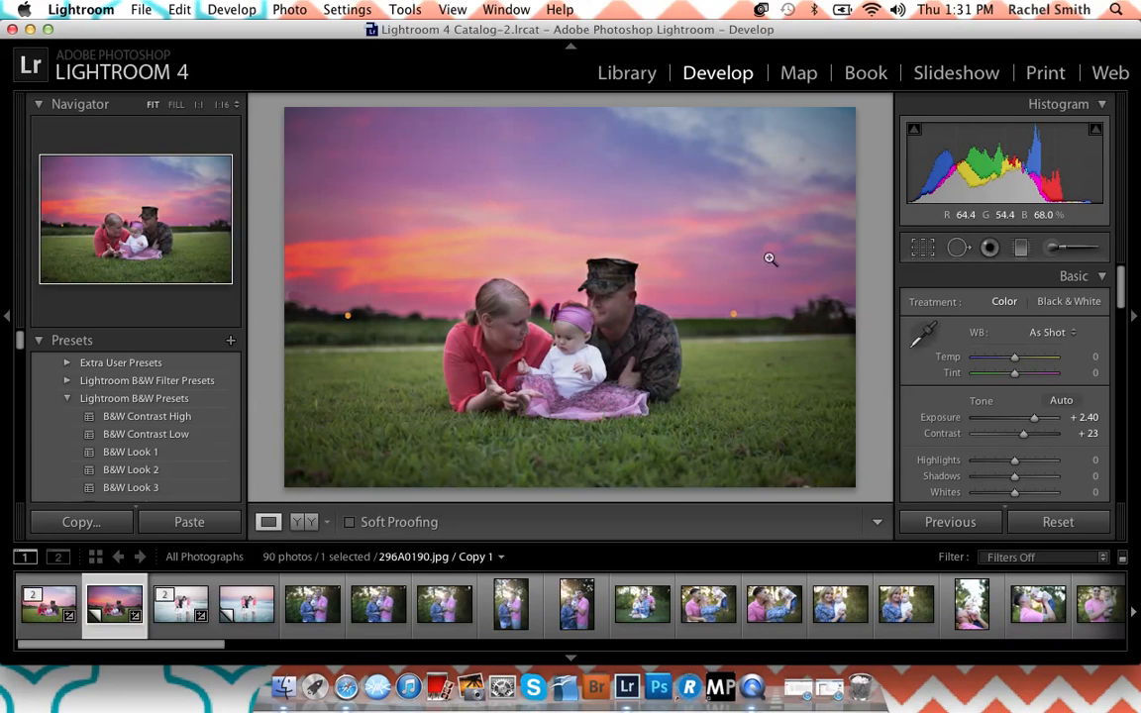
# Reselect the brush adjustment covering the whole sky and set its Exposure to −0.61, Highlights to 38 and Saturation to 48
pyautogui.click(1052, 249)
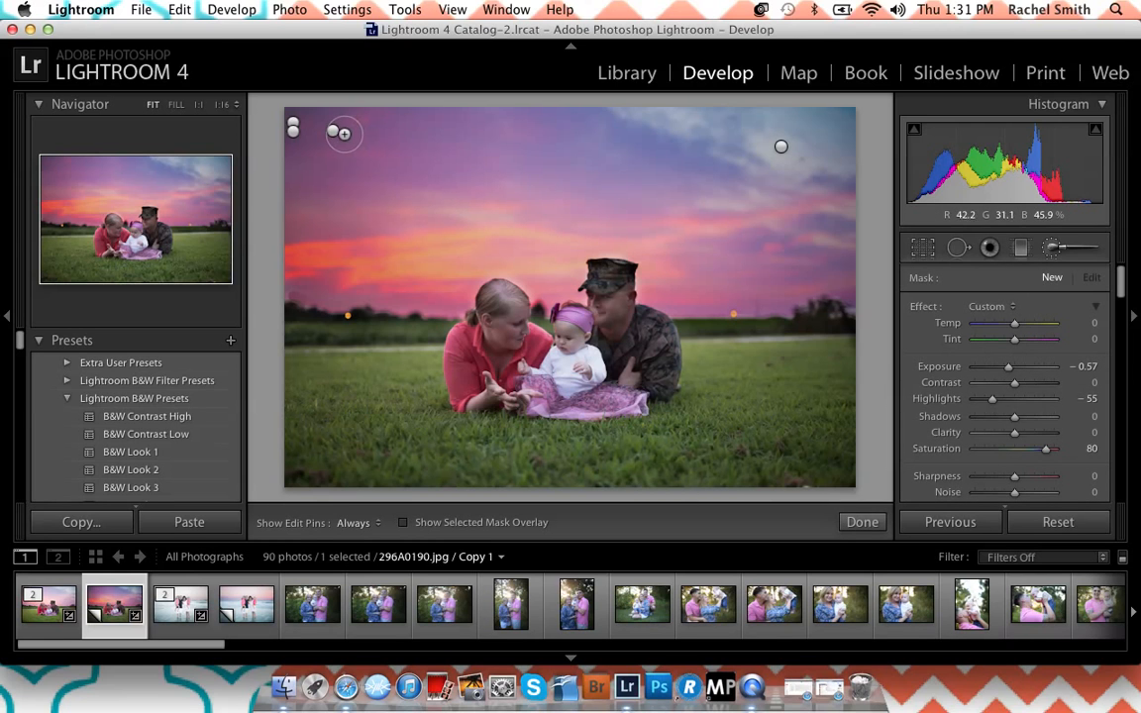
pyautogui.moveTo(336, 138)
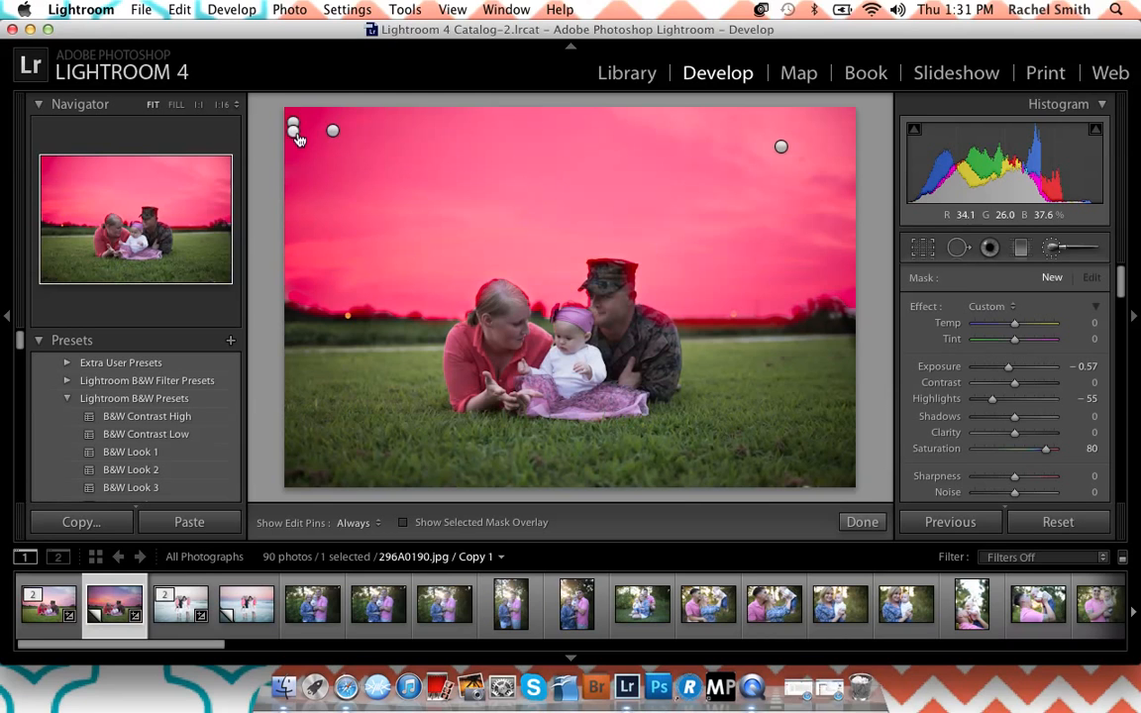
pyautogui.click(295, 131)
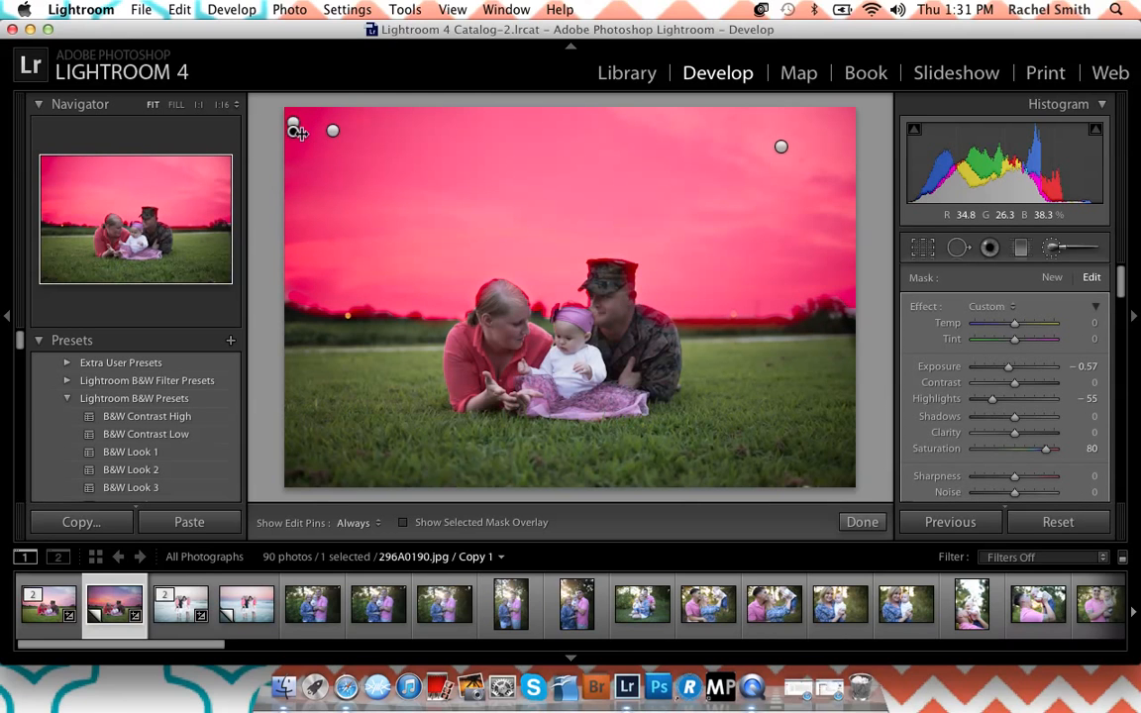
pyautogui.moveTo(1032, 454)
pyautogui.mouseDown()
pyautogui.moveTo(1008, 451)
pyautogui.moveTo(1065, 455)
pyautogui.moveTo(965, 449)
pyautogui.moveTo(1079, 463)
pyautogui.moveTo(1021, 453)
pyautogui.moveTo(1030, 446)
pyautogui.mouseUp()
pyautogui.moveTo(993, 400); pyautogui.dragTo(1007, 368)
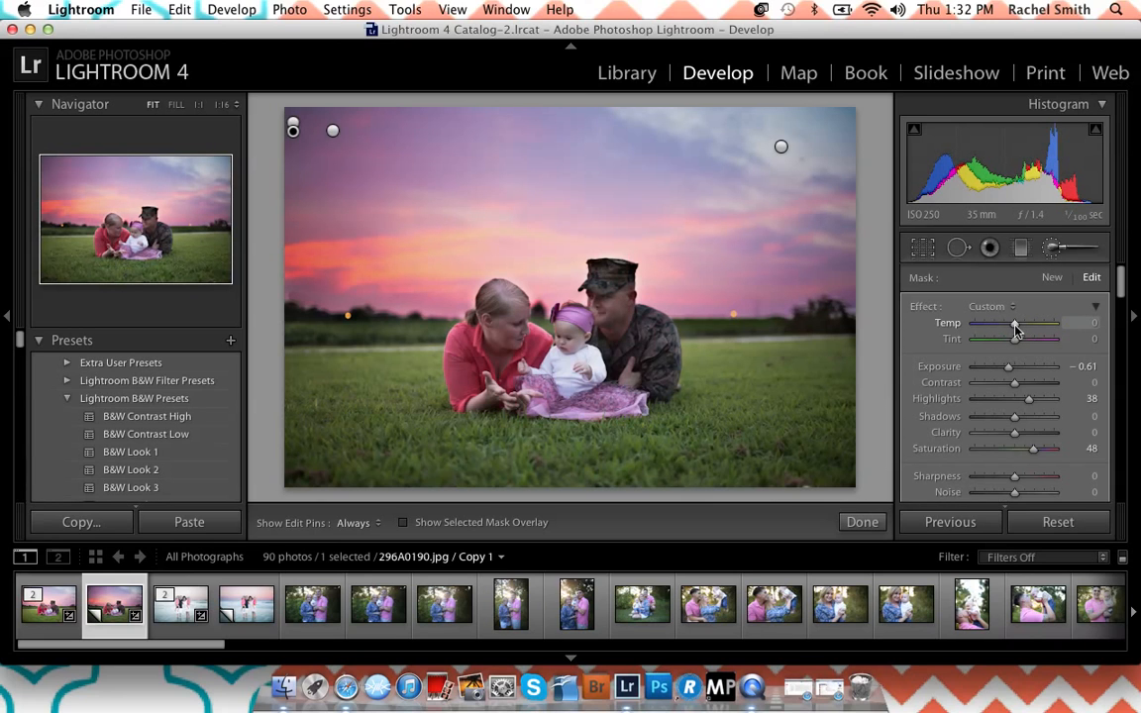
# Warm the sky's brush adjustment by setting its Temp to 14 and Tint to 9
pyautogui.moveTo(1018, 330); pyautogui.dragTo(1030, 331)
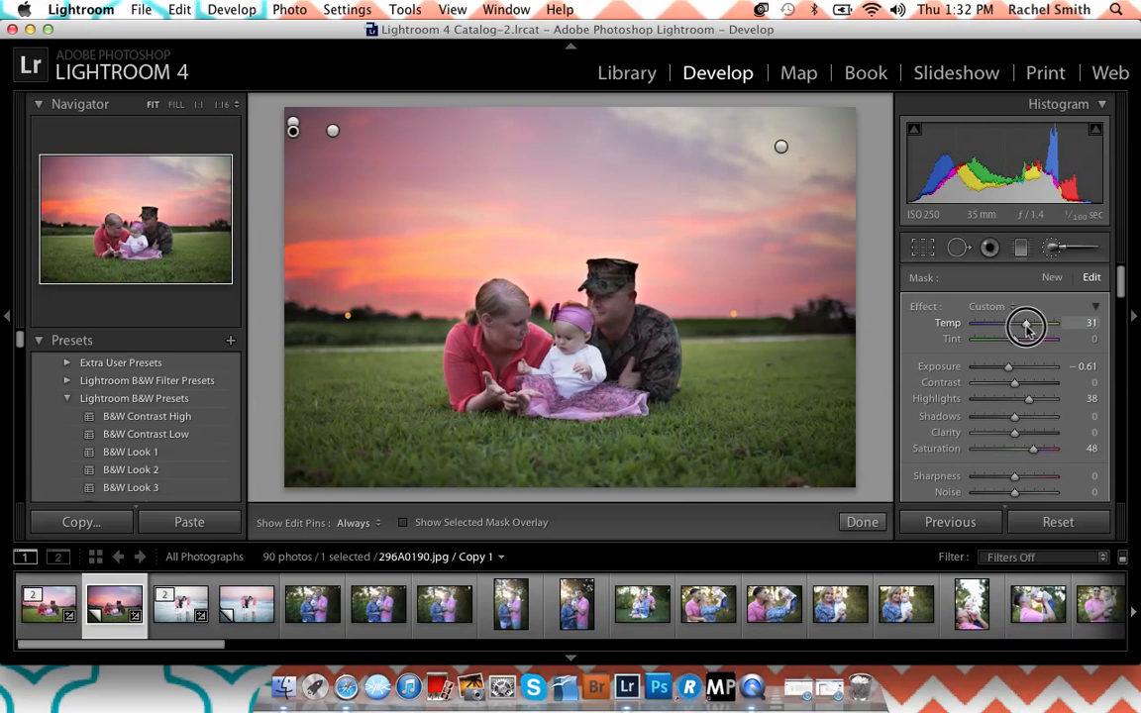
pyautogui.moveTo(1023, 328); pyautogui.dragTo(1001, 328)
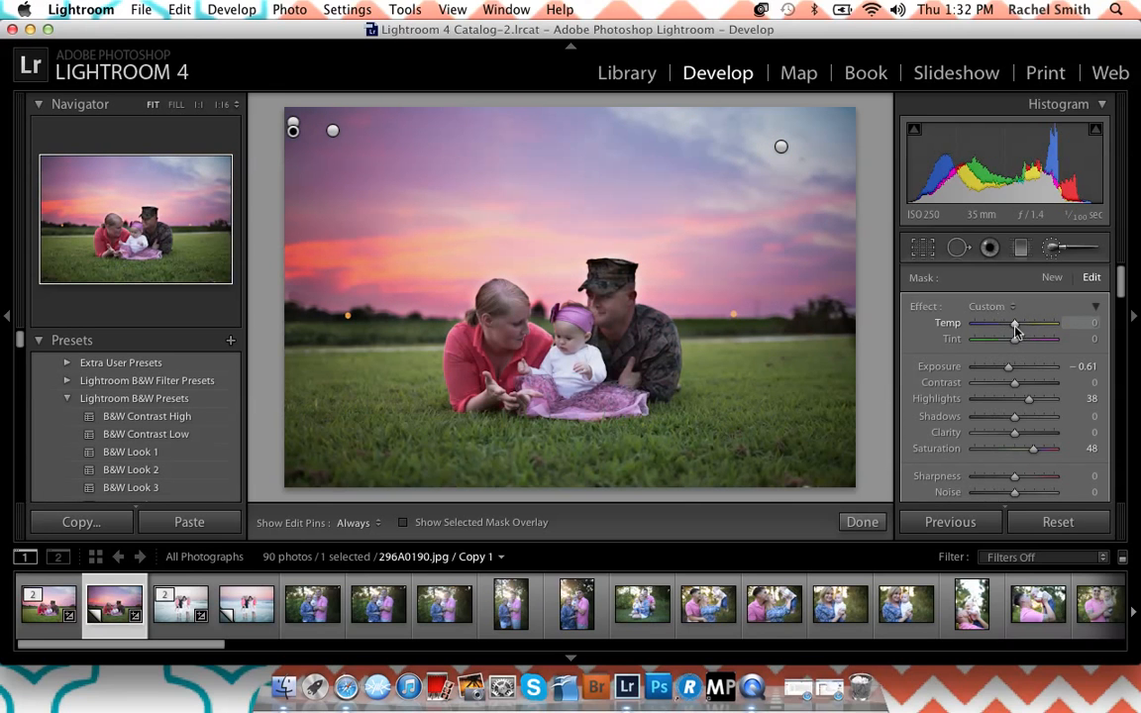
pyautogui.moveTo(1015, 344); pyautogui.dragTo(1012, 343)
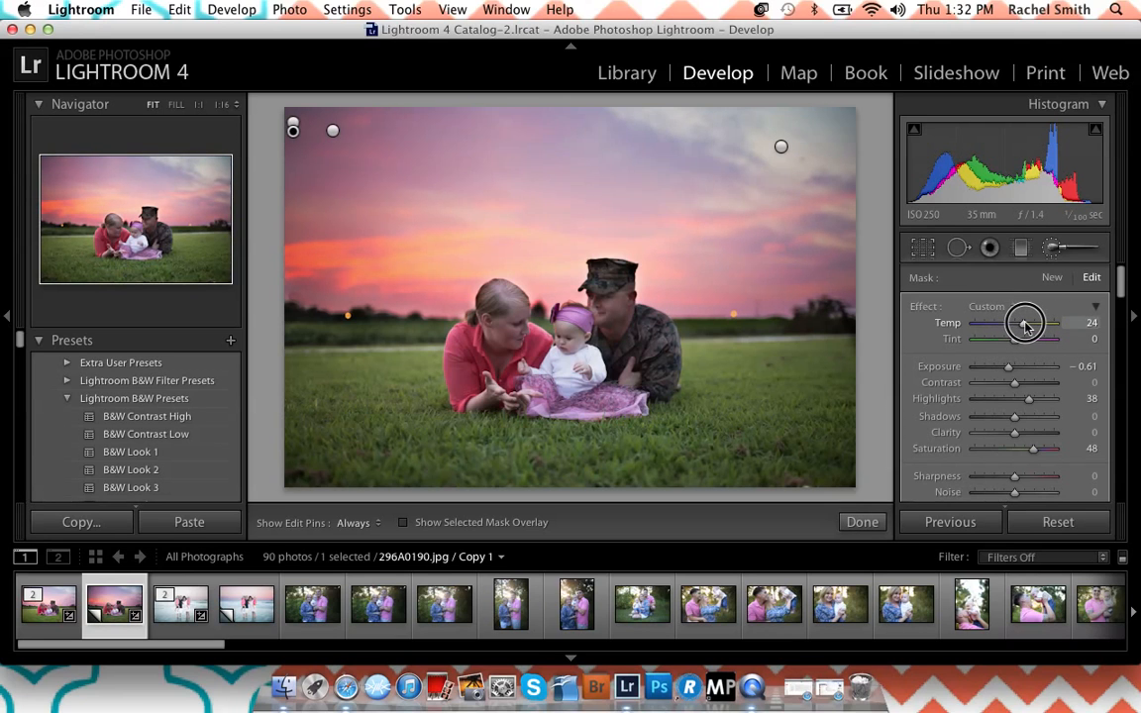
pyautogui.moveTo(1024, 325); pyautogui.dragTo(1020, 325)
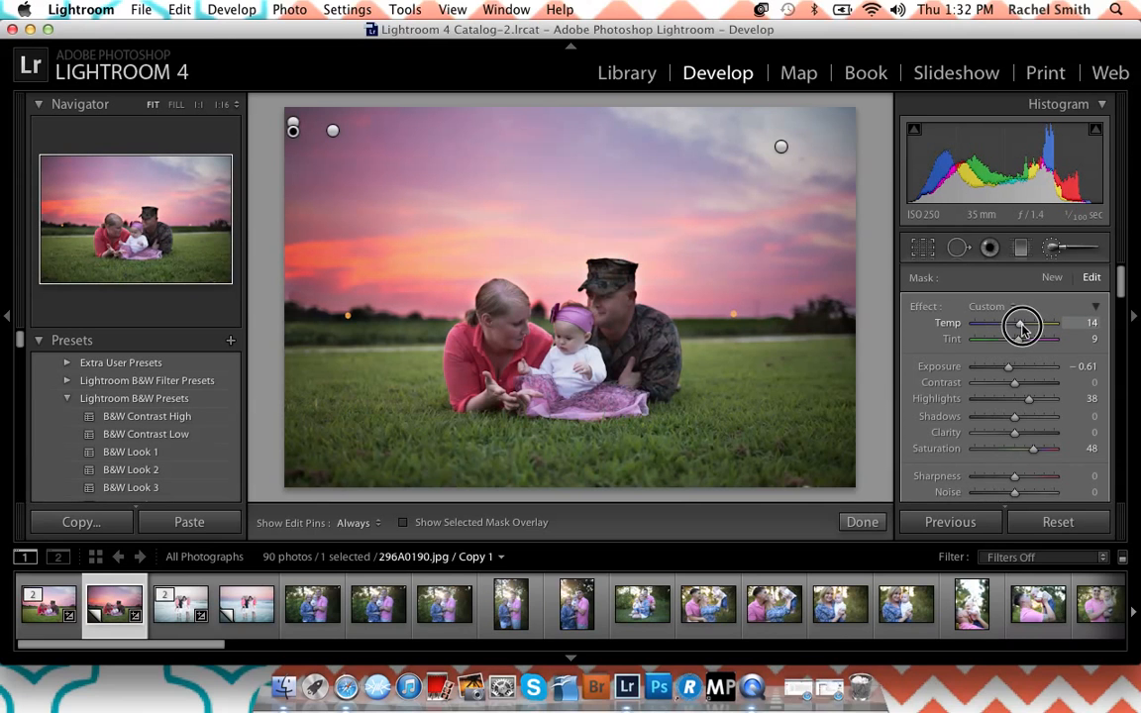
# Close the Adjustment Brush and set the overall Exposure to +2.70 and Contrast to +11
pyautogui.click(1048, 250)
pyautogui.moveTo(1029, 416); pyautogui.dragTo(1035, 417)
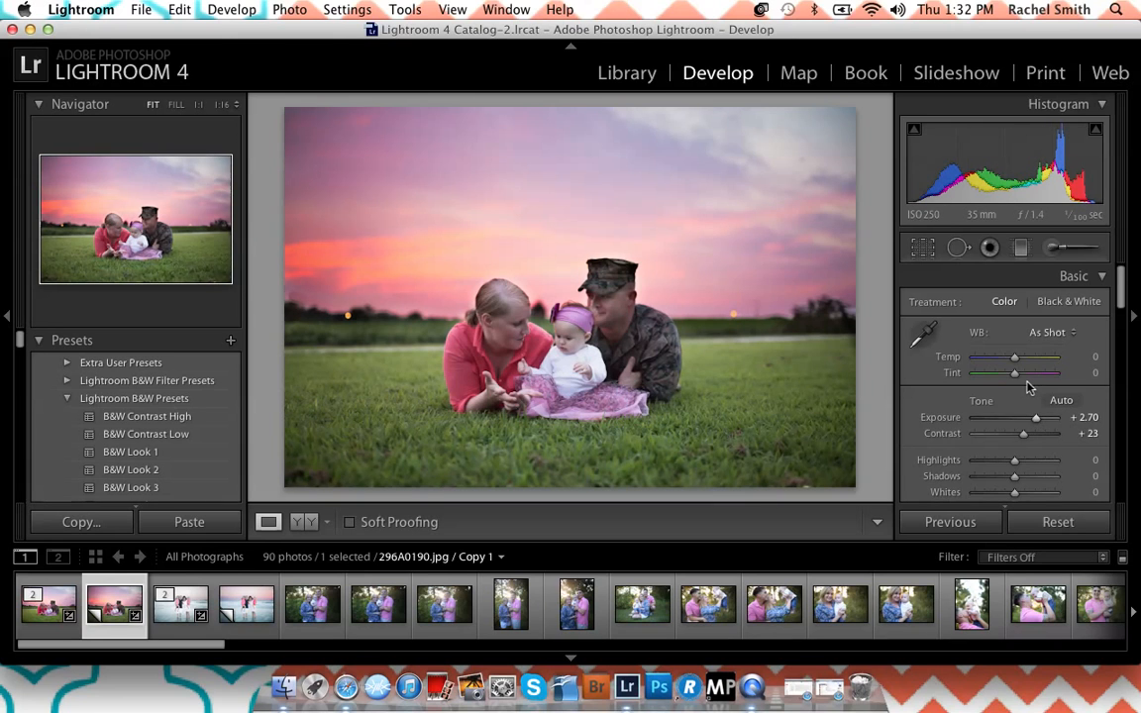
pyautogui.click(1023, 437)
pyautogui.moveTo(1023, 436)
pyautogui.mouseDown()
pyautogui.moveTo(1004, 438)
pyautogui.moveTo(1018, 444)
pyautogui.mouseUp()
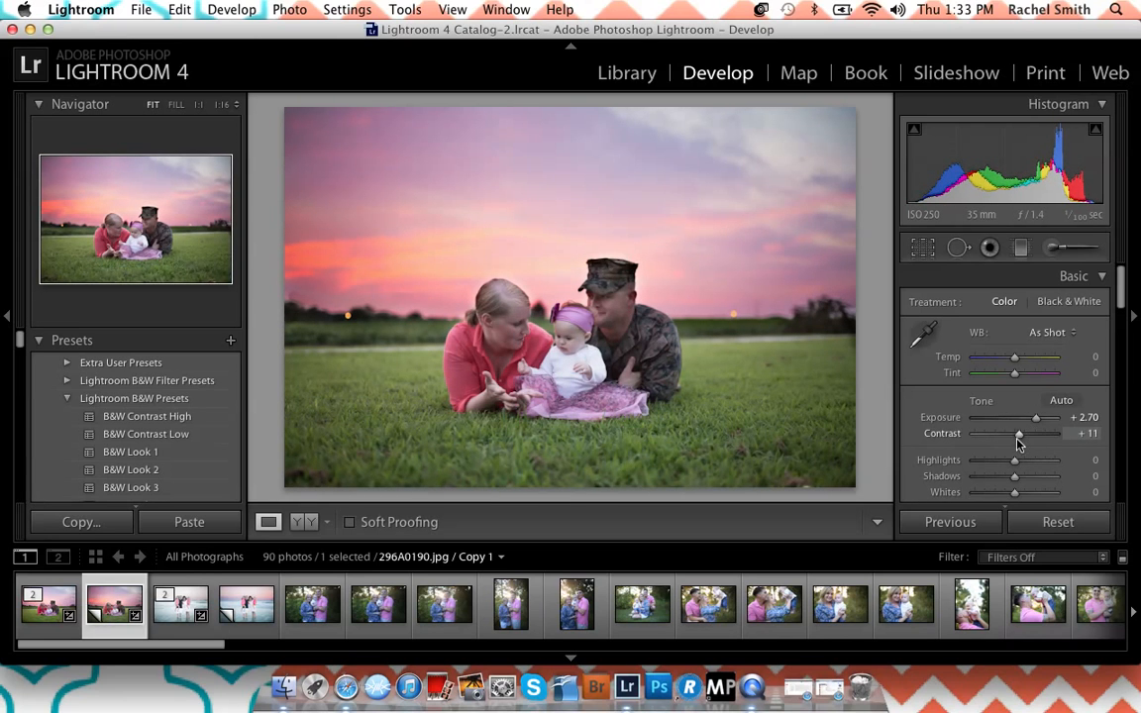
# Increase the photo's overall Vibrance slightly in the Basic adjustments
pyautogui.scroll(-4, 1018, 436)
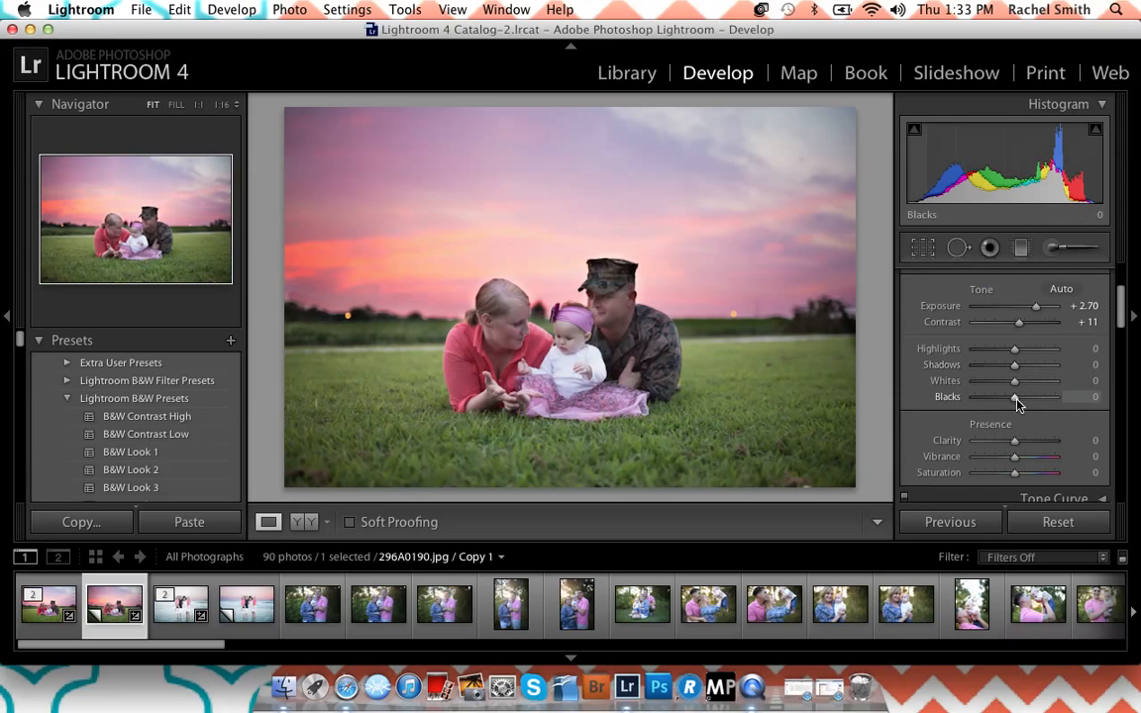
pyautogui.scroll(-5, 1019, 403)
pyautogui.scroll(2, 1018, 403)
pyautogui.moveTo(1017, 362)
pyautogui.mouseDown()
pyautogui.moveTo(991, 363)
pyautogui.moveTo(1036, 362)
pyautogui.moveTo(1008, 364)
pyautogui.moveTo(1018, 367)
pyautogui.mouseUp()
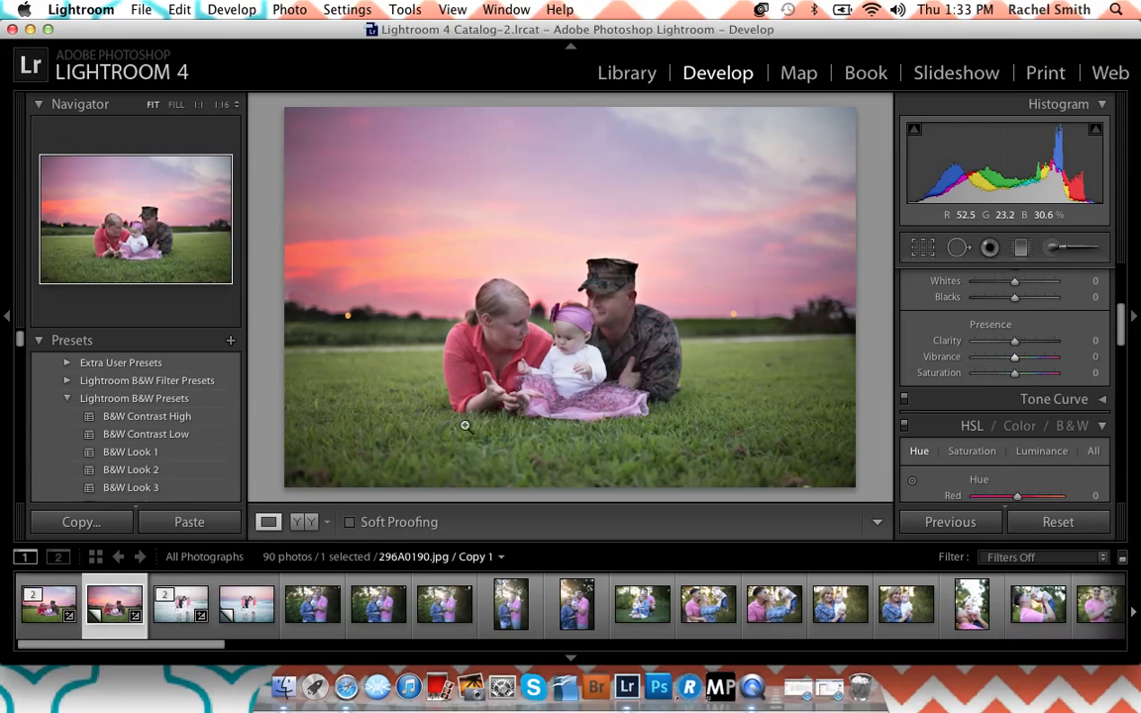
pyautogui.moveTo(1015, 362); pyautogui.dragTo(1026, 365)
# Sharpen the photo, trying an Amount of 150 and settling on 73
pyautogui.scroll(-5, 996, 391)
pyautogui.scroll(-4, 996, 403)
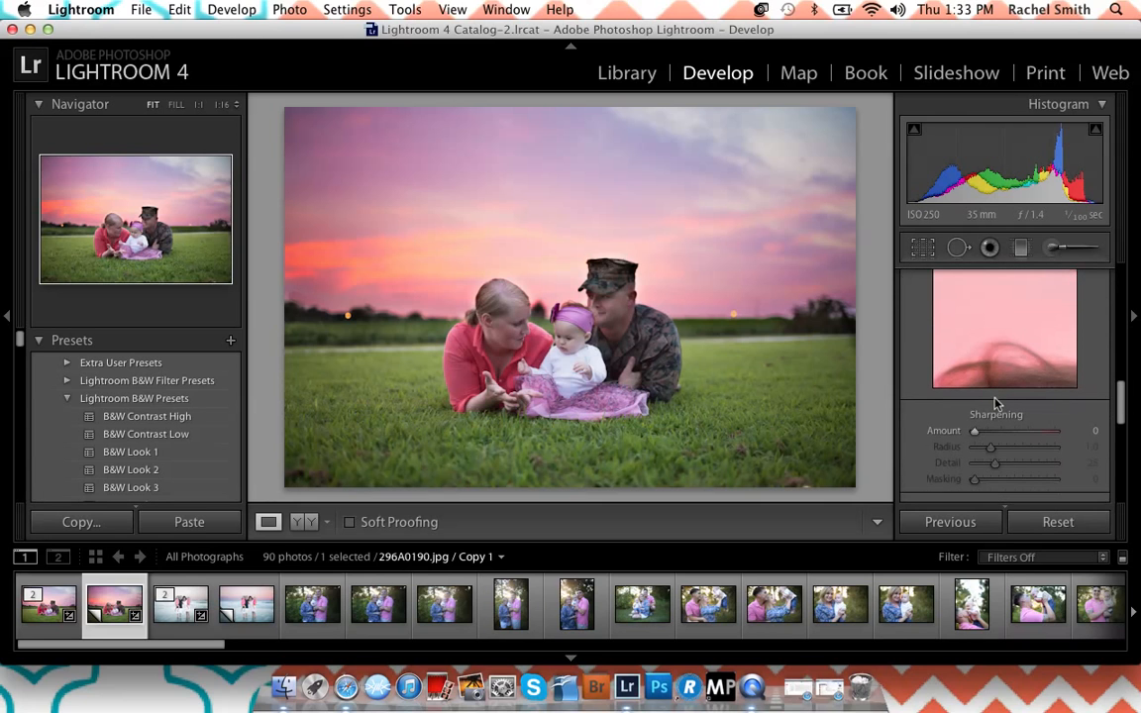
pyautogui.scroll(-1, 996, 403)
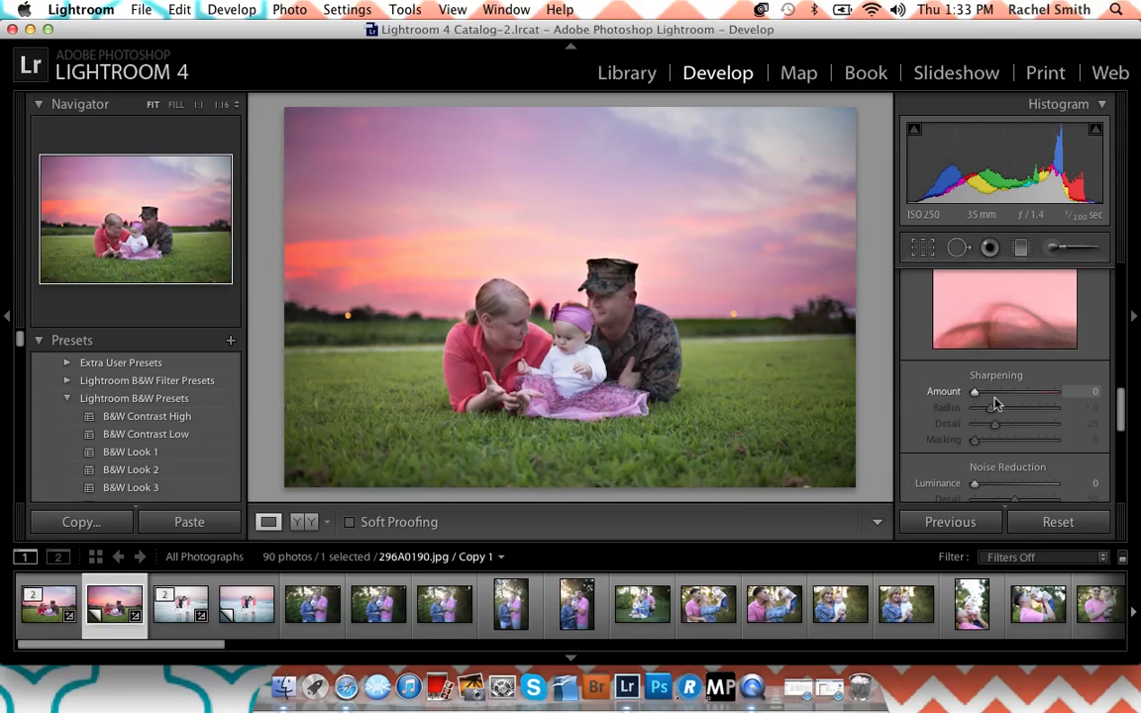
pyautogui.scroll(-1, 996, 404)
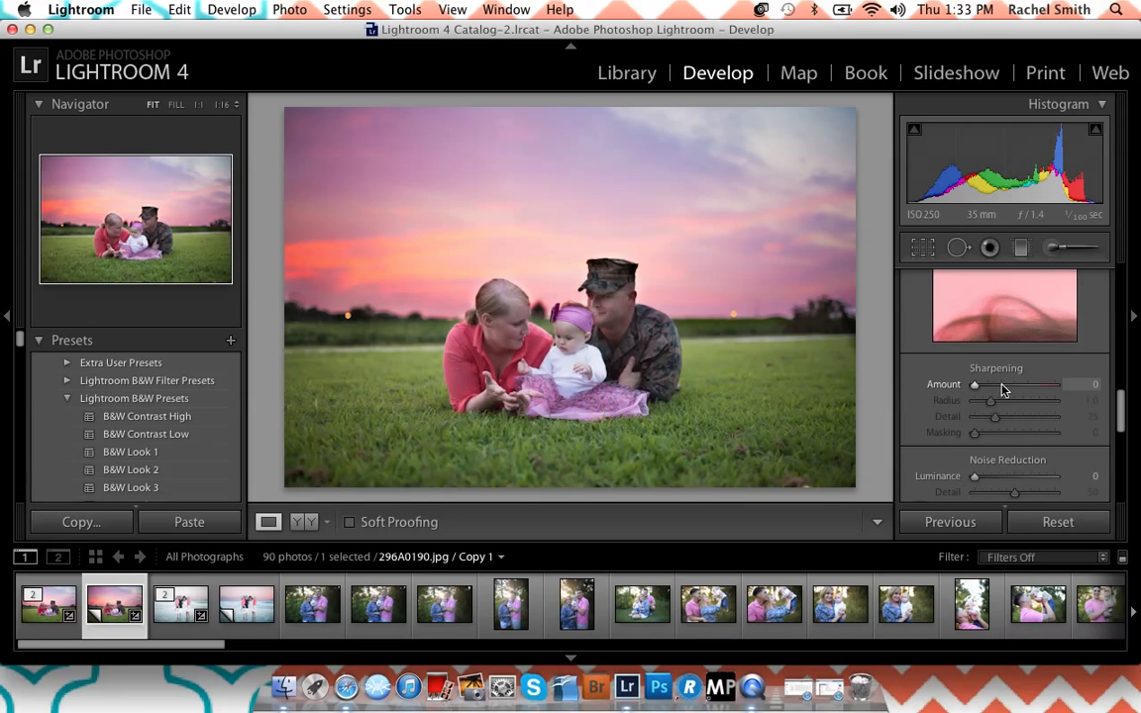
pyautogui.moveTo(974, 385); pyautogui.dragTo(1060, 390)
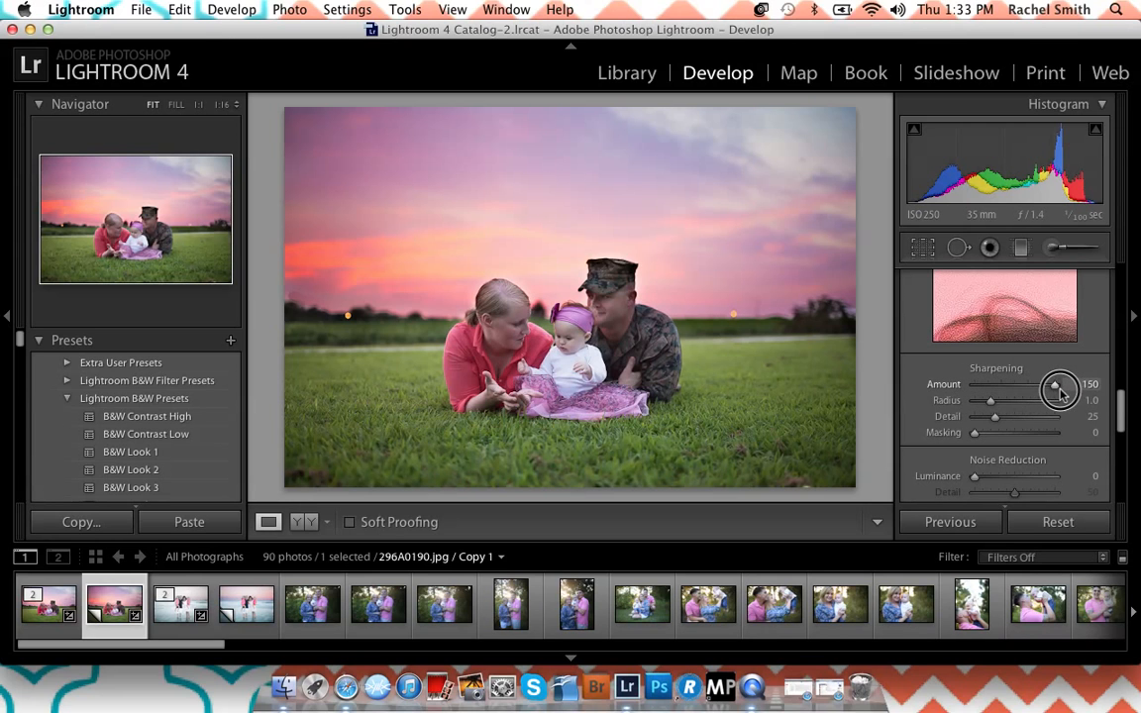
pyautogui.click(1090, 386)
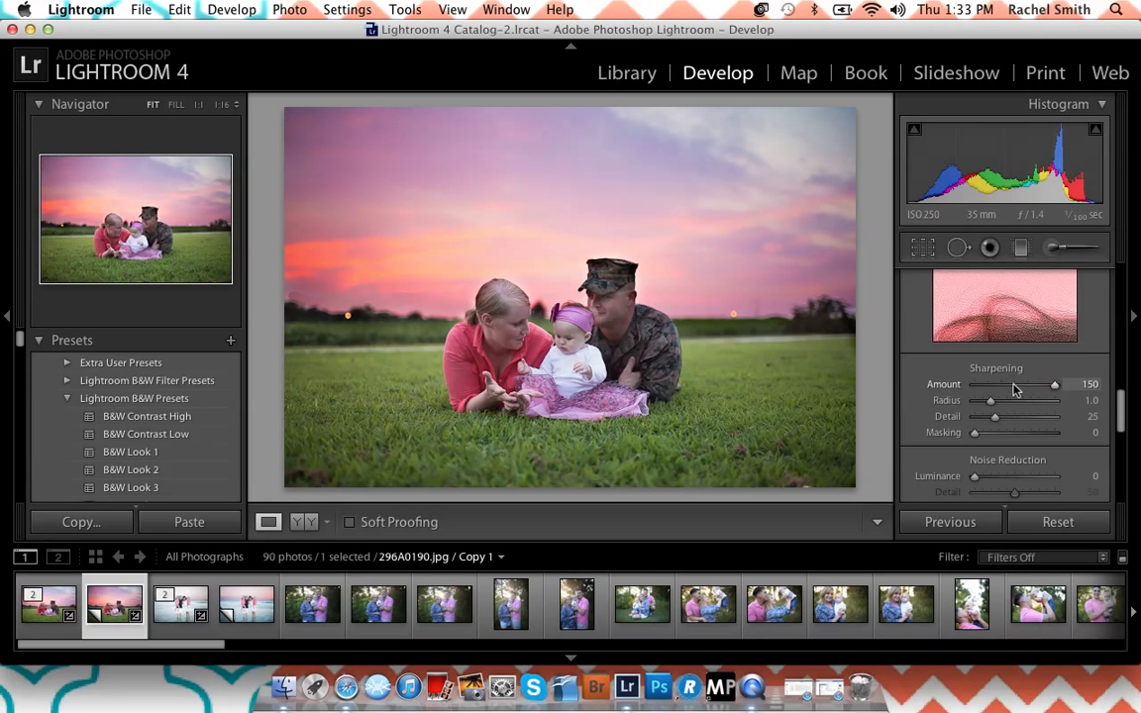
pyautogui.scroll(3, 1055, 329)
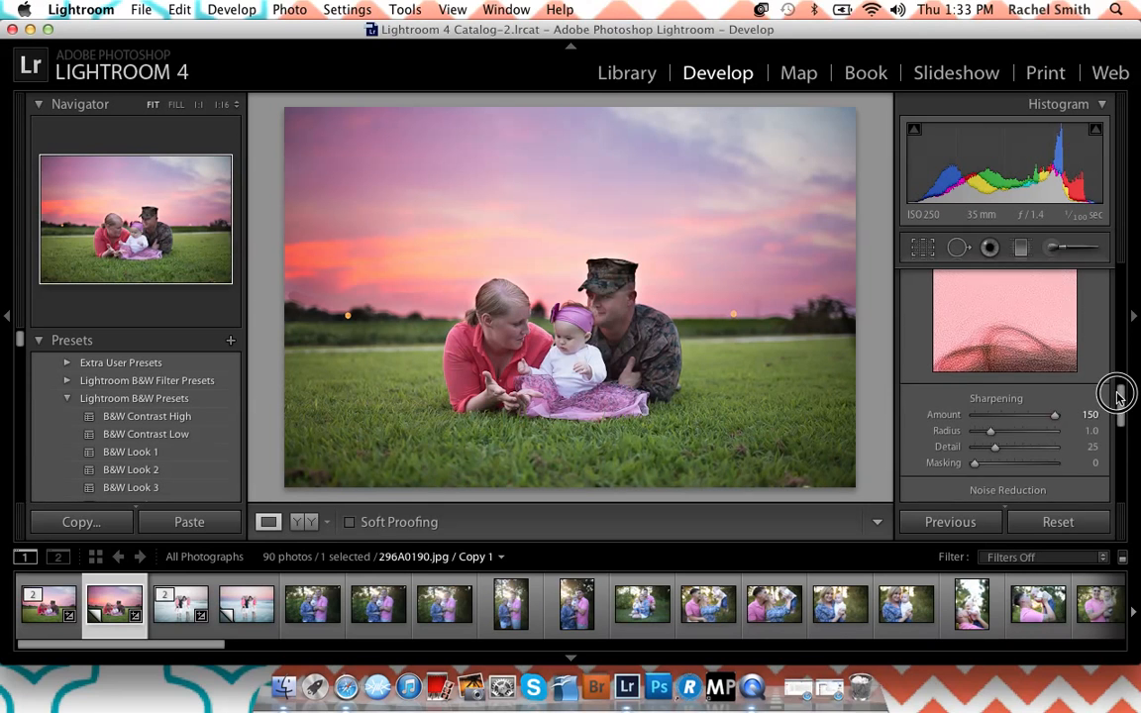
pyautogui.moveTo(1121, 388); pyautogui.dragTo(1121, 396)
pyautogui.click(1014, 427)
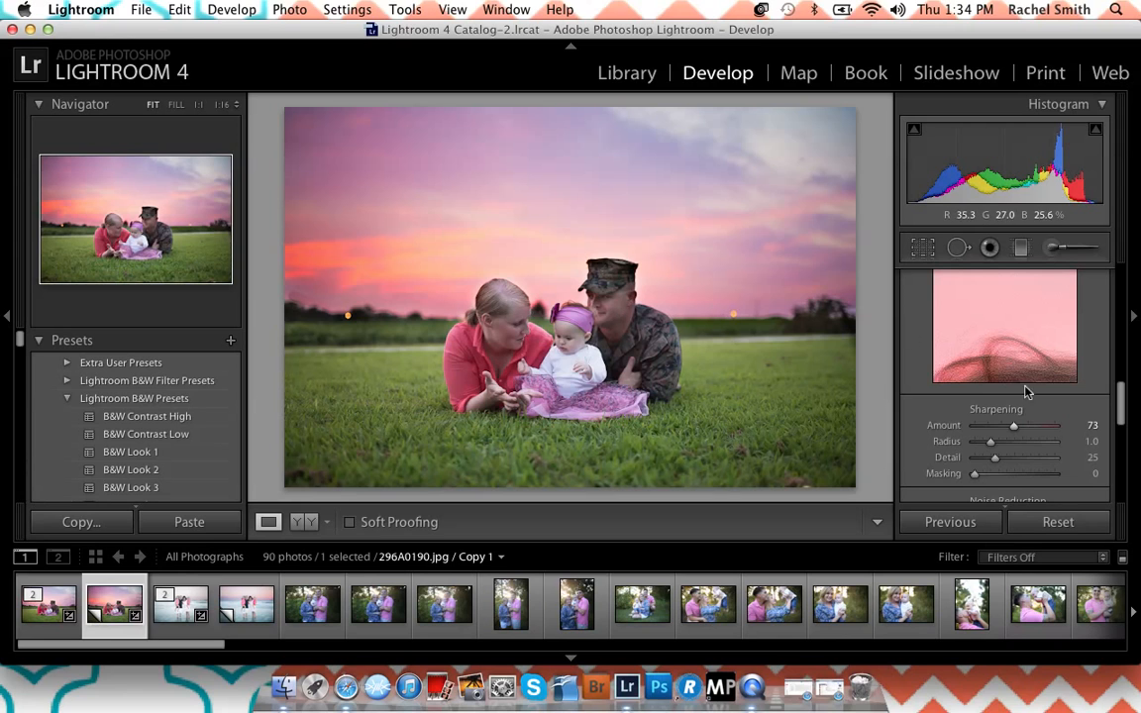
pyautogui.click(1014, 427)
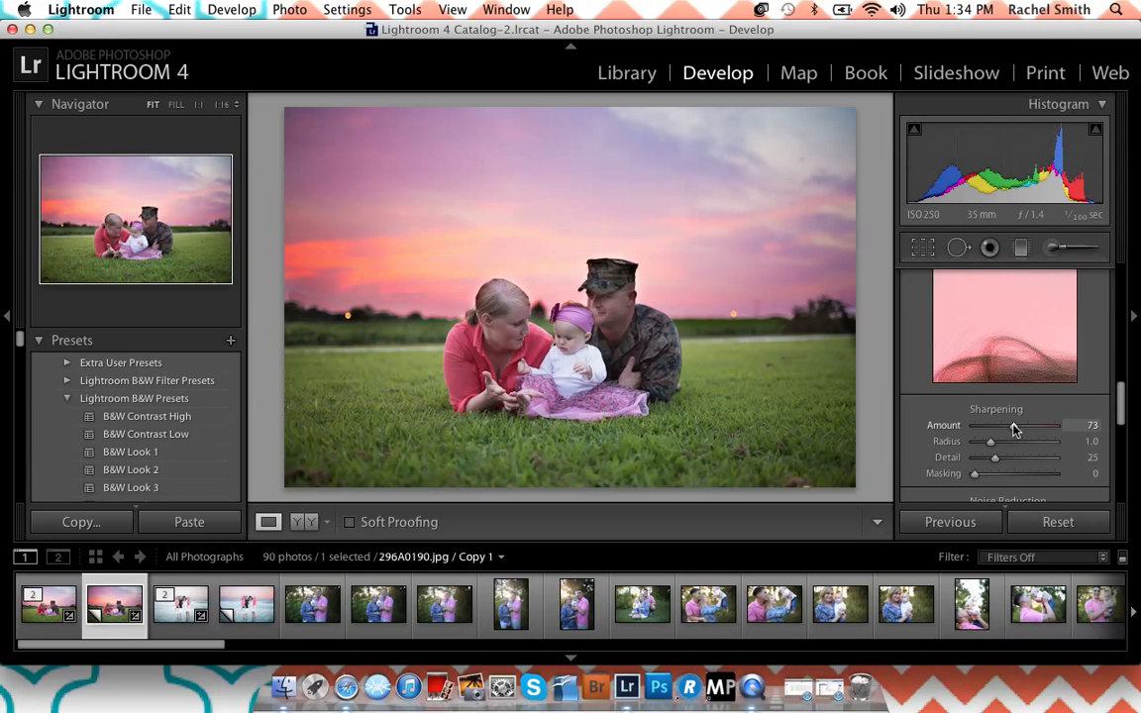
# Apply noise reduction to the photo with Color at 24 and Luminance at 23
pyautogui.scroll(-2, 1038, 429)
pyautogui.moveTo(1122, 400); pyautogui.dragTo(1121, 421)
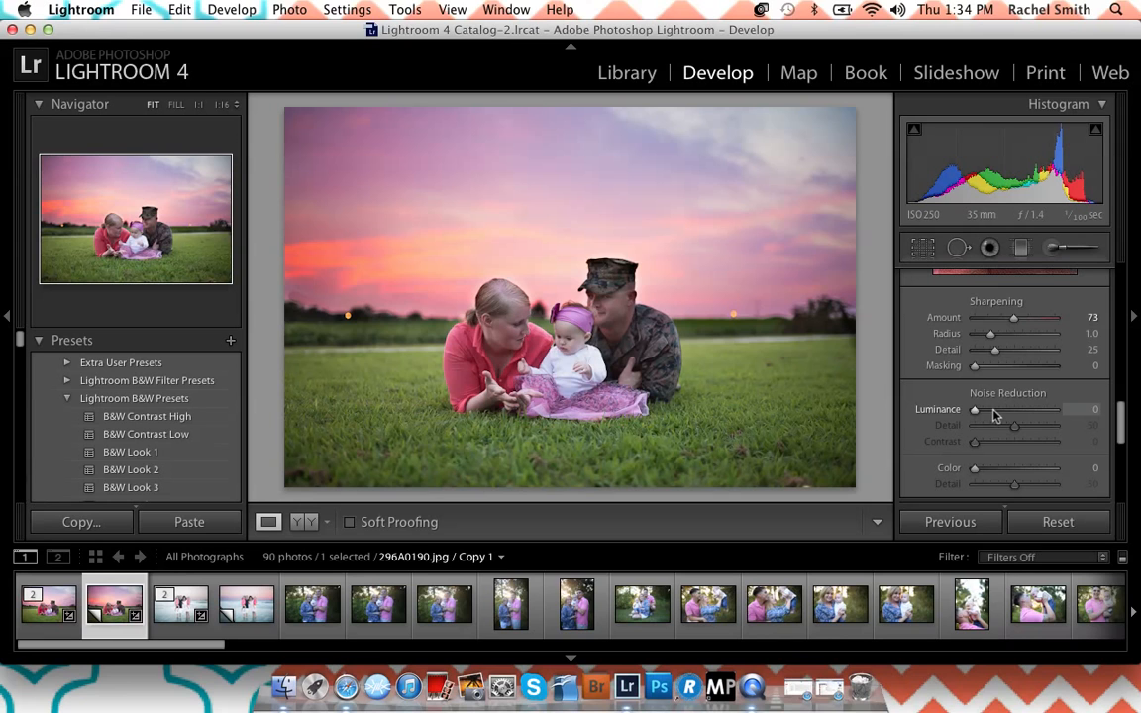
pyautogui.click(994, 468)
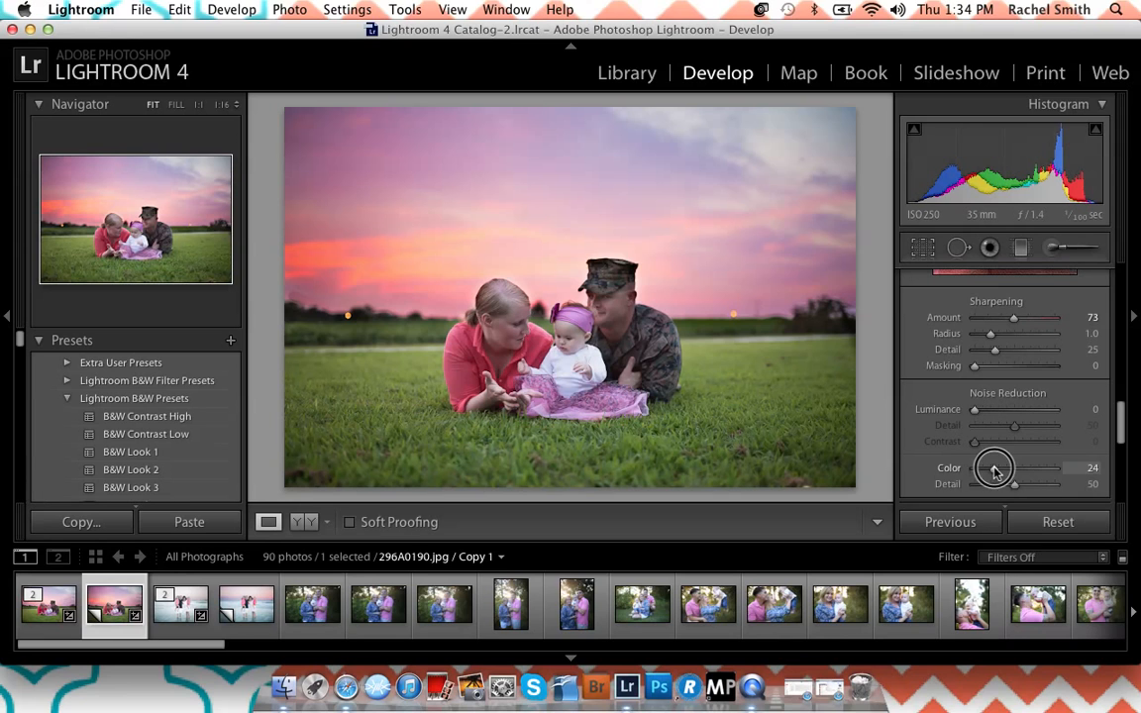
pyautogui.click(996, 411)
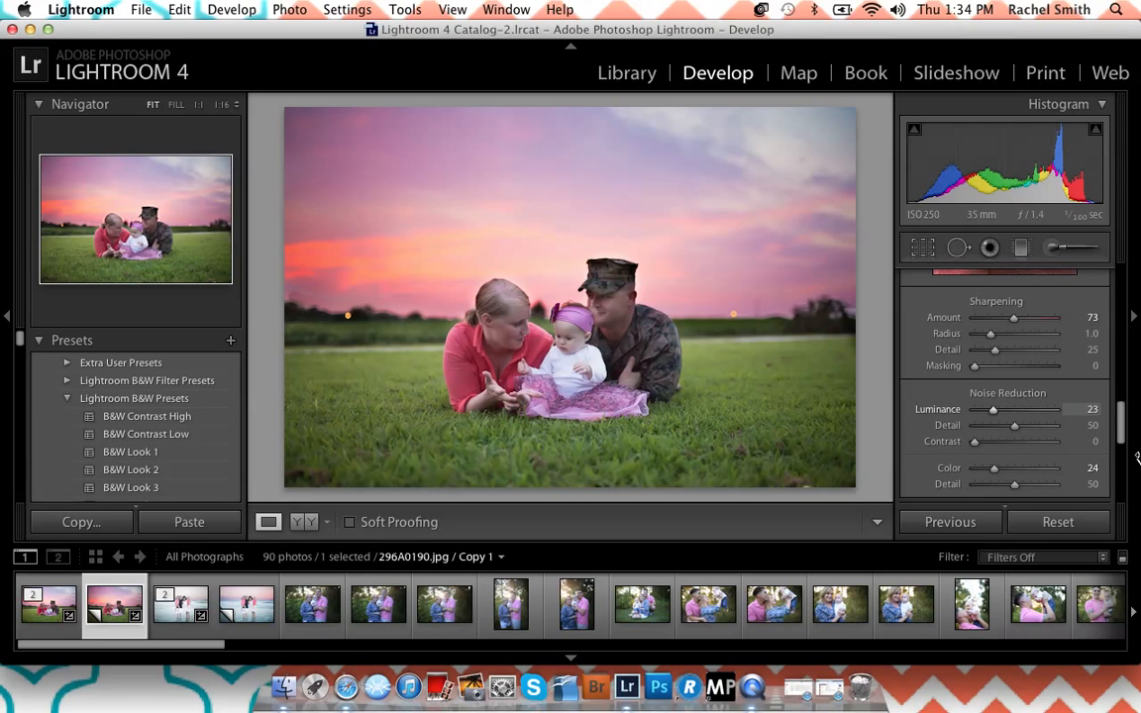
# Brighten the whole photo by setting the overall Exposure to +3.05
pyautogui.moveTo(1122, 409); pyautogui.dragTo(1111, 263)
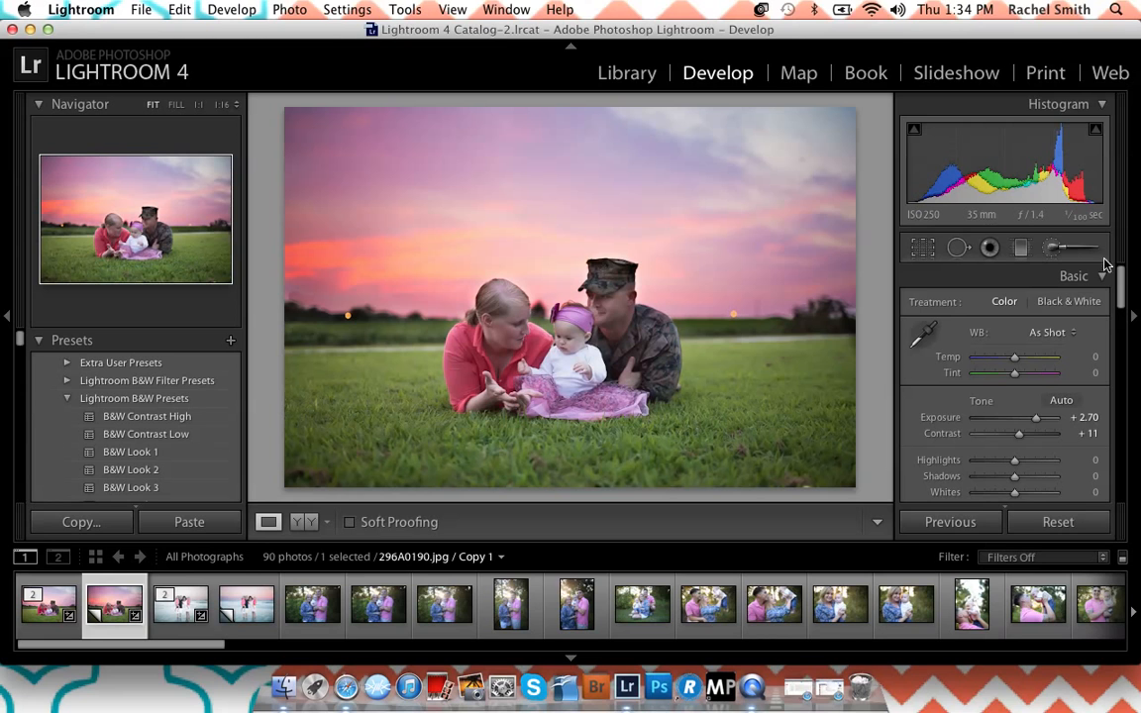
pyautogui.moveTo(1036, 418); pyautogui.dragTo(1042, 420)
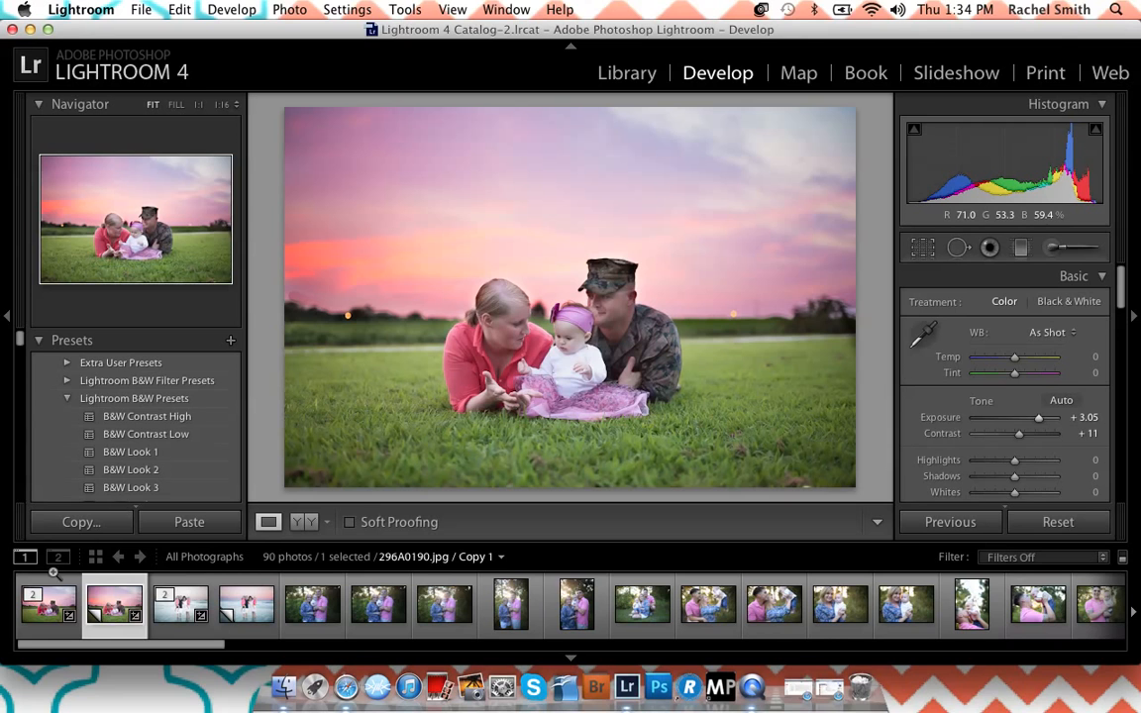
# Compare the edited virtual copy of the family photo in the grass with the other version
pyautogui.click(39, 614)
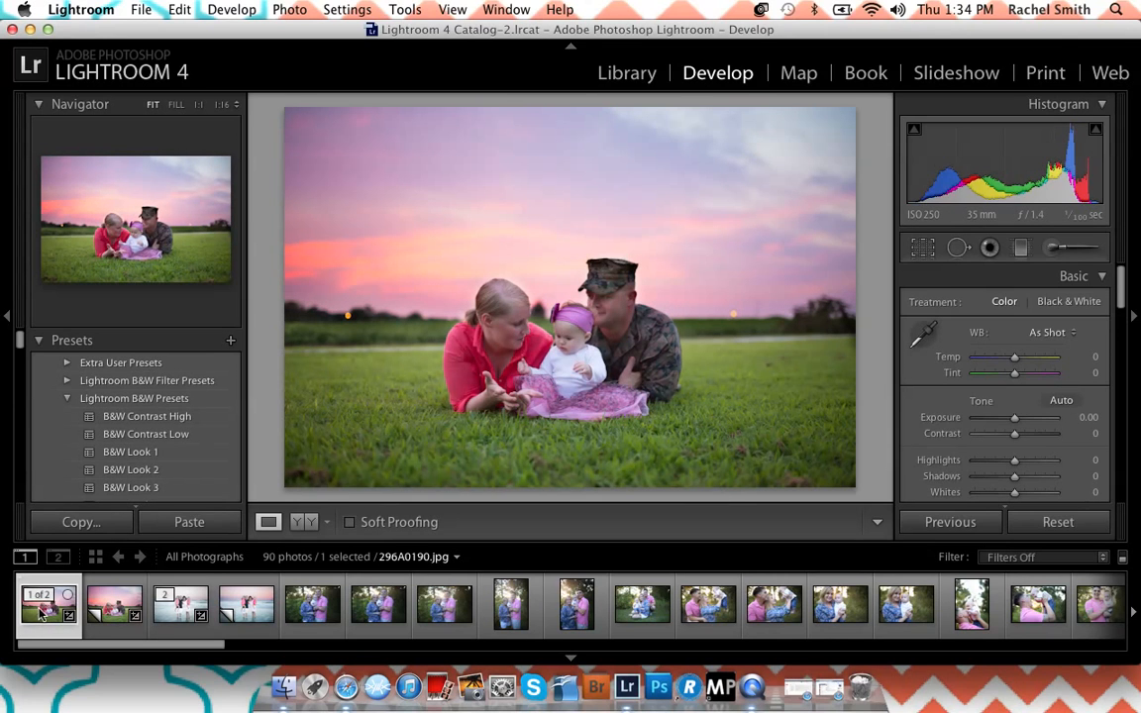
pyautogui.click(111, 616)
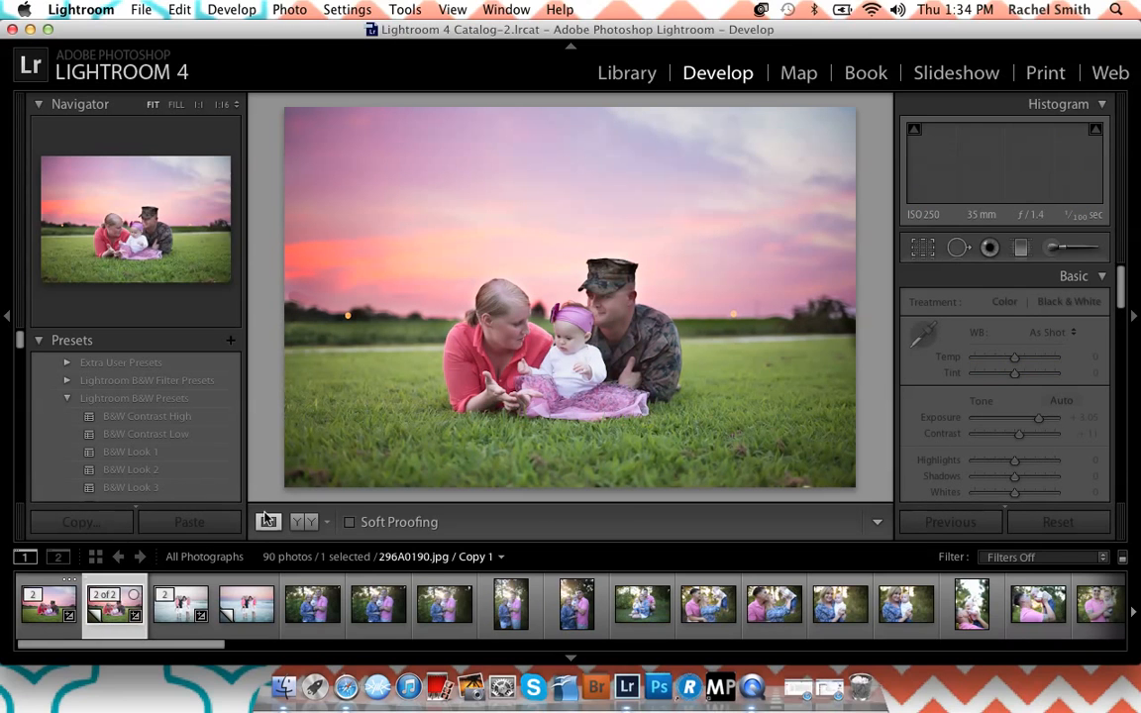
pyautogui.press('Left')
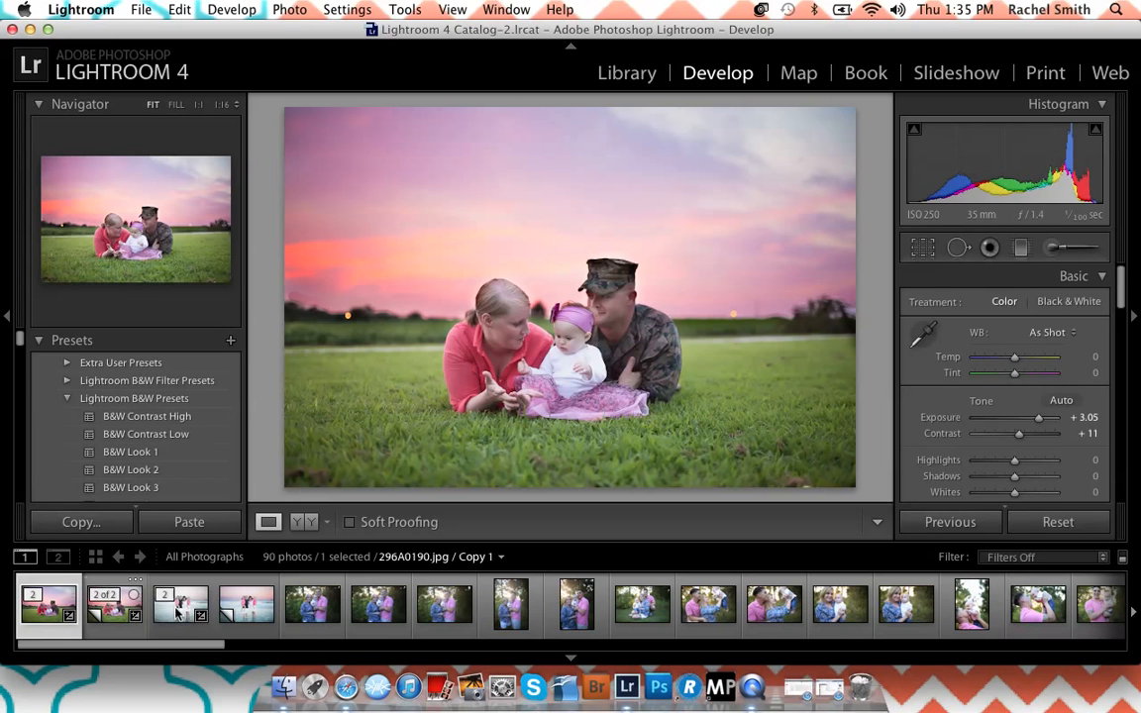
# View the beach family photo's edited copy, then select its original 296A0197.jpg and lower the overall Exposure to -1.00
pyautogui.click(243, 617)
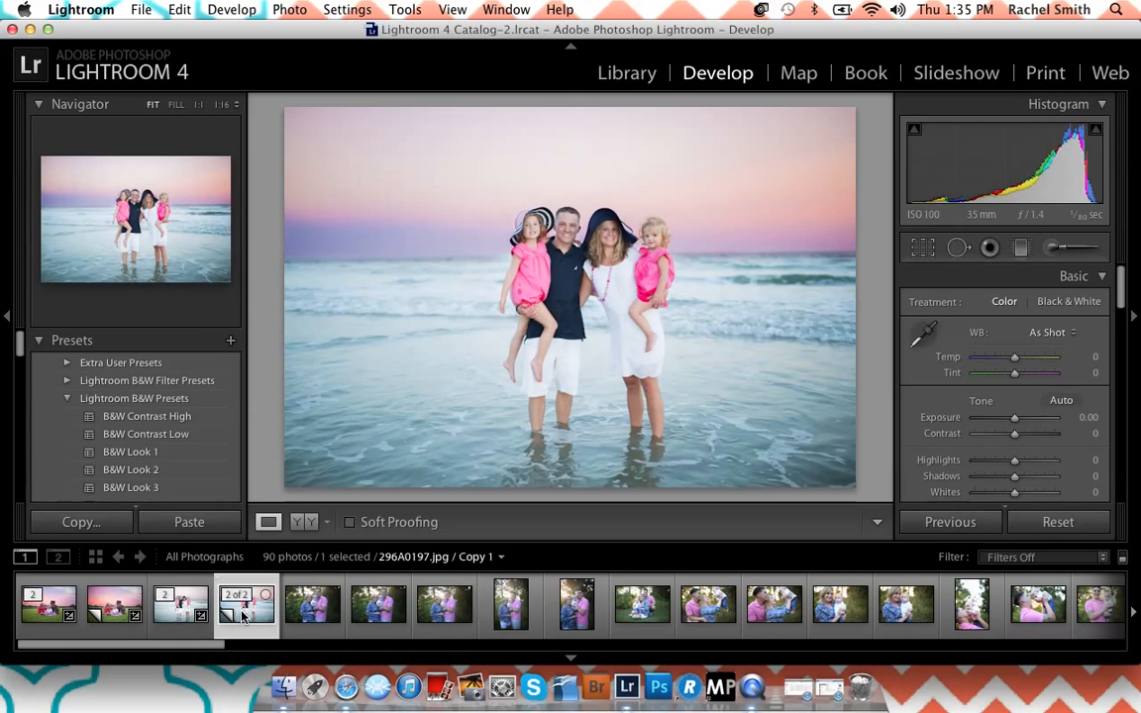
pyautogui.press('Left')
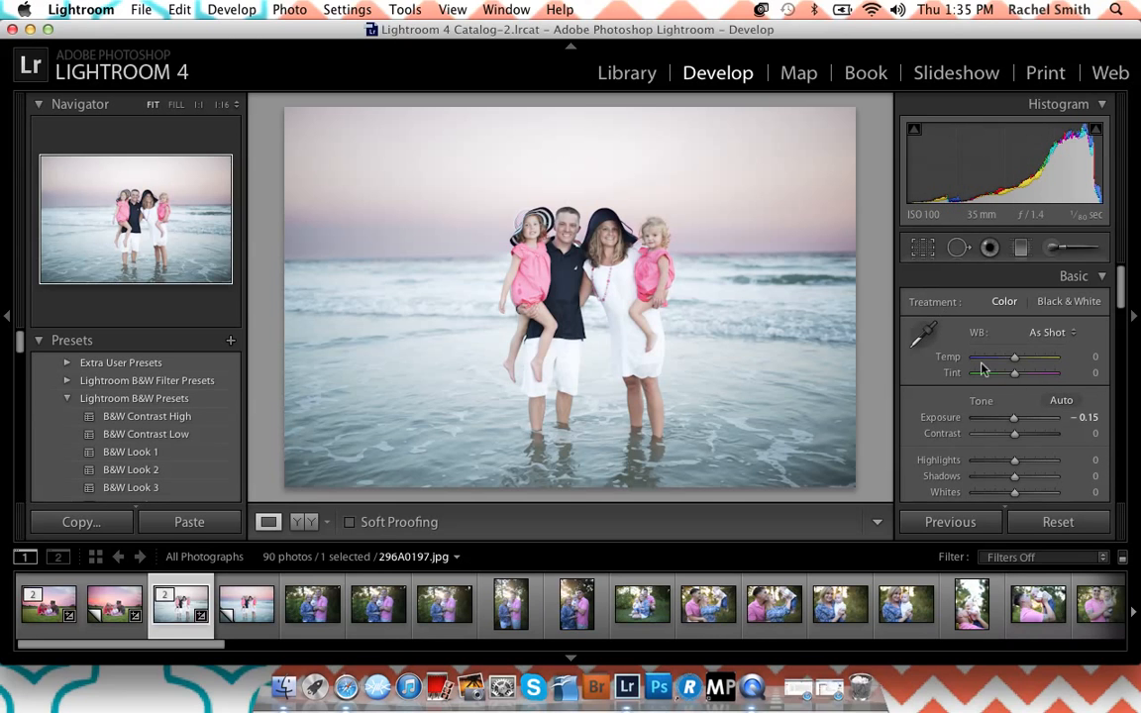
pyautogui.moveTo(1013, 421); pyautogui.dragTo(1005, 421)
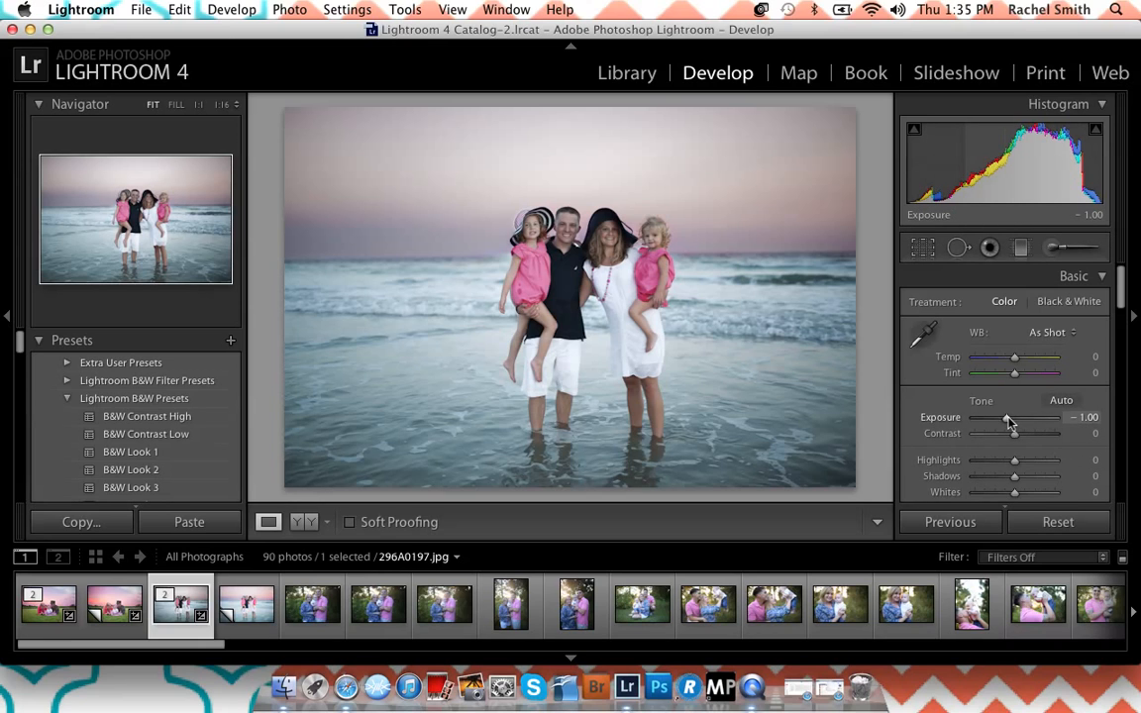
# Set up a new Adjustment Brush with Exposure -0.86, Highlights -33 and Saturation 57
pyautogui.click(1053, 250)
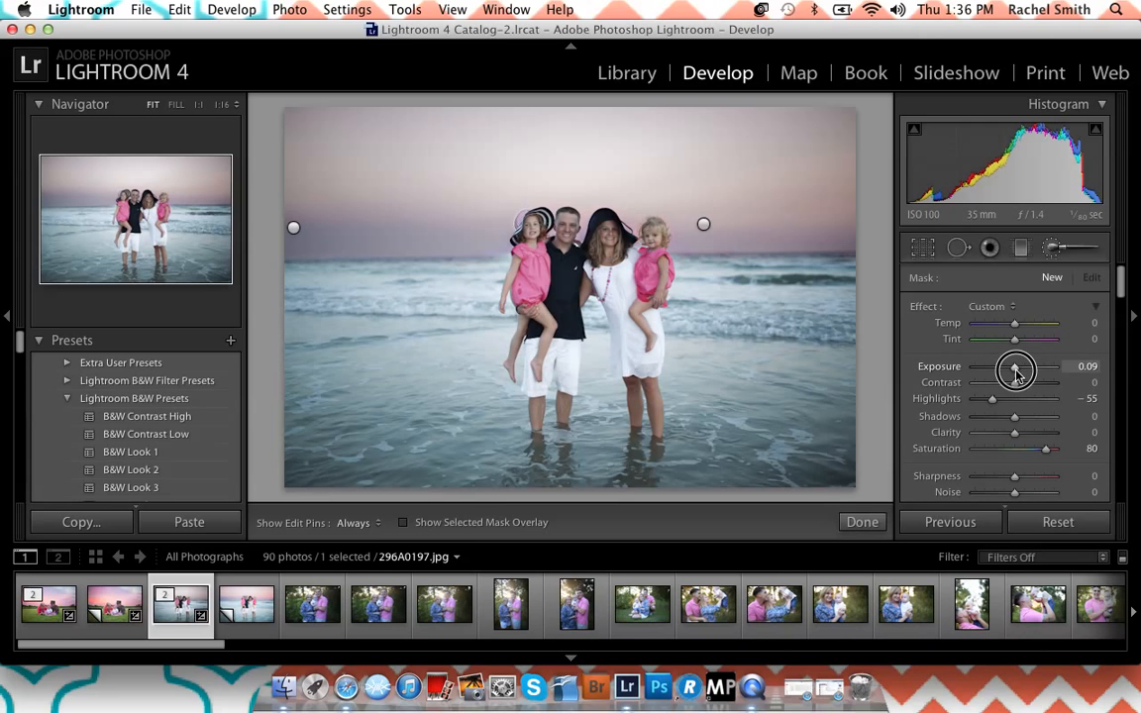
pyautogui.moveTo(993, 398); pyautogui.dragTo(1015, 398)
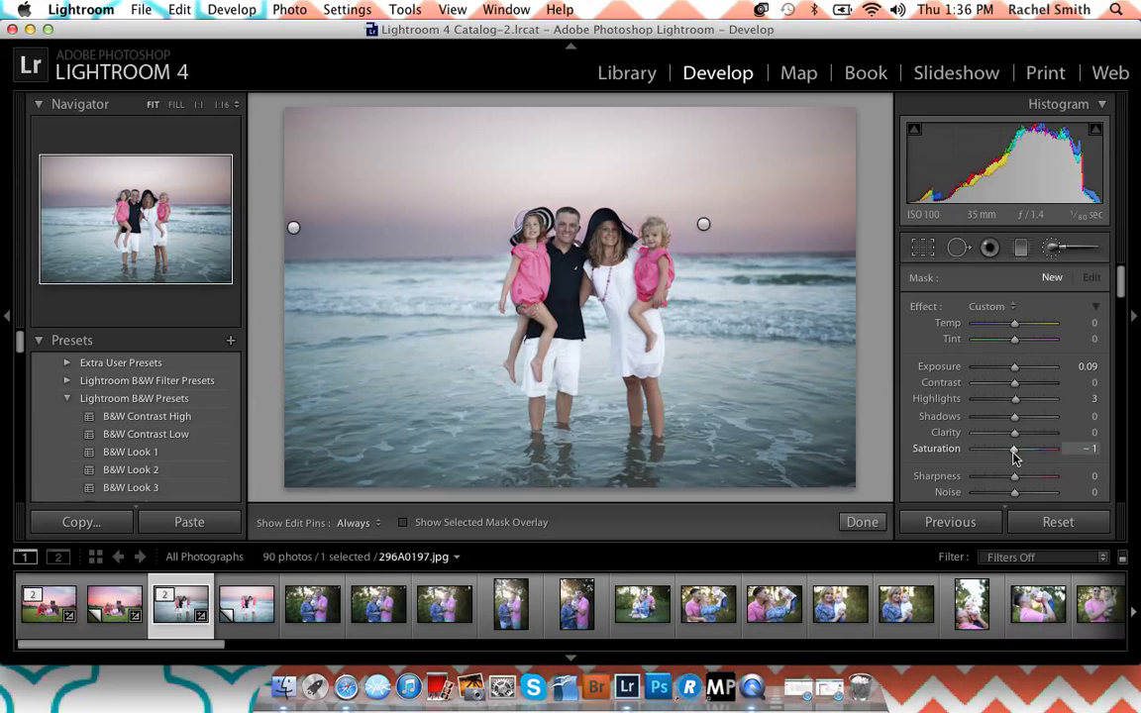
pyautogui.moveTo(1014, 365); pyautogui.dragTo(1003, 401)
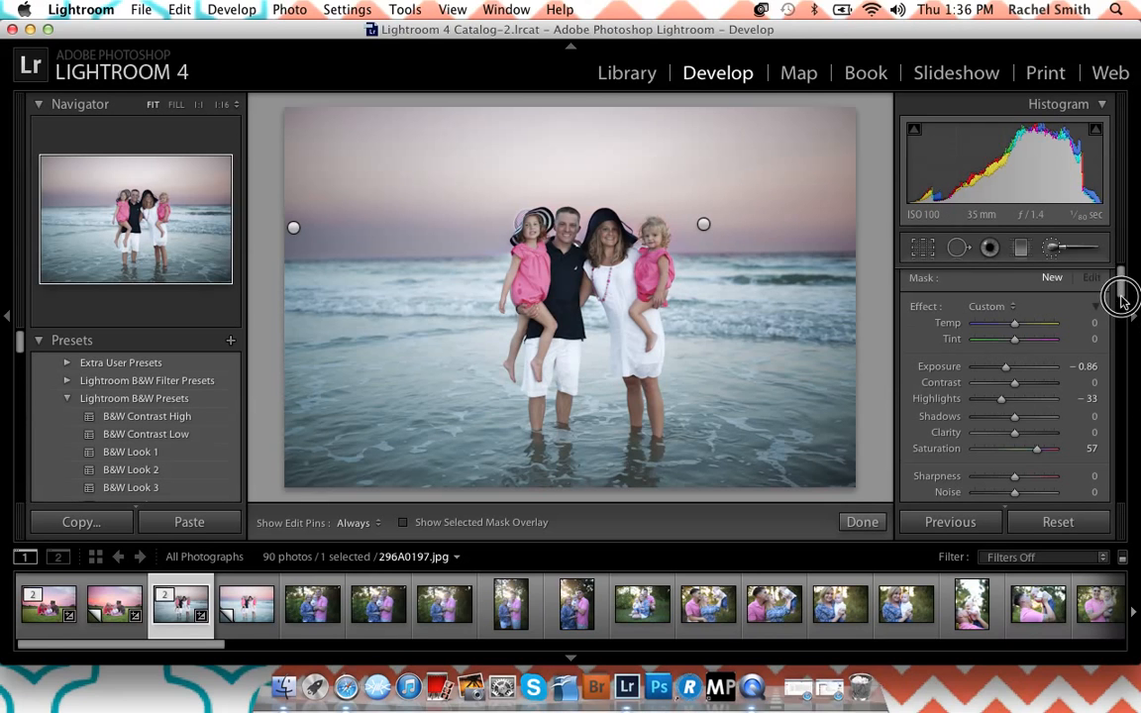
pyautogui.moveTo(1117, 286); pyautogui.dragTo(1120, 311)
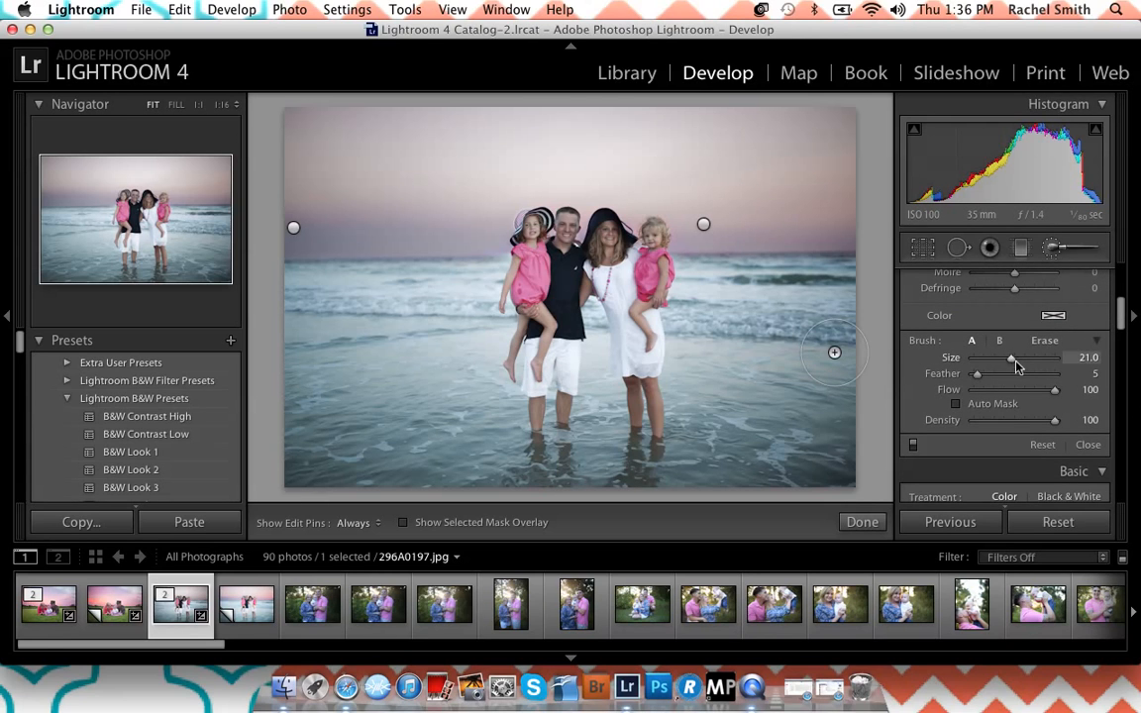
# Paint the adjustment over the whole sky, reducing the brush size to 4.0 to fill in around the family's heads
pyautogui.press('h')
pyautogui.moveTo(298, 126)
pyautogui.mouseDown()
pyautogui.moveTo(840, 122)
pyautogui.moveTo(354, 130)
pyautogui.moveTo(280, 172)
pyautogui.moveTo(277, 225)
pyautogui.moveTo(299, 230)
pyautogui.moveTo(472, 224)
pyautogui.moveTo(535, 153)
pyautogui.moveTo(603, 142)
pyautogui.moveTo(696, 220)
pyautogui.moveTo(826, 217)
pyautogui.moveTo(861, 191)
pyautogui.moveTo(687, 150)
pyautogui.moveTo(476, 133)
pyautogui.moveTo(311, 166)
pyautogui.moveTo(473, 201)
pyautogui.mouseUp()
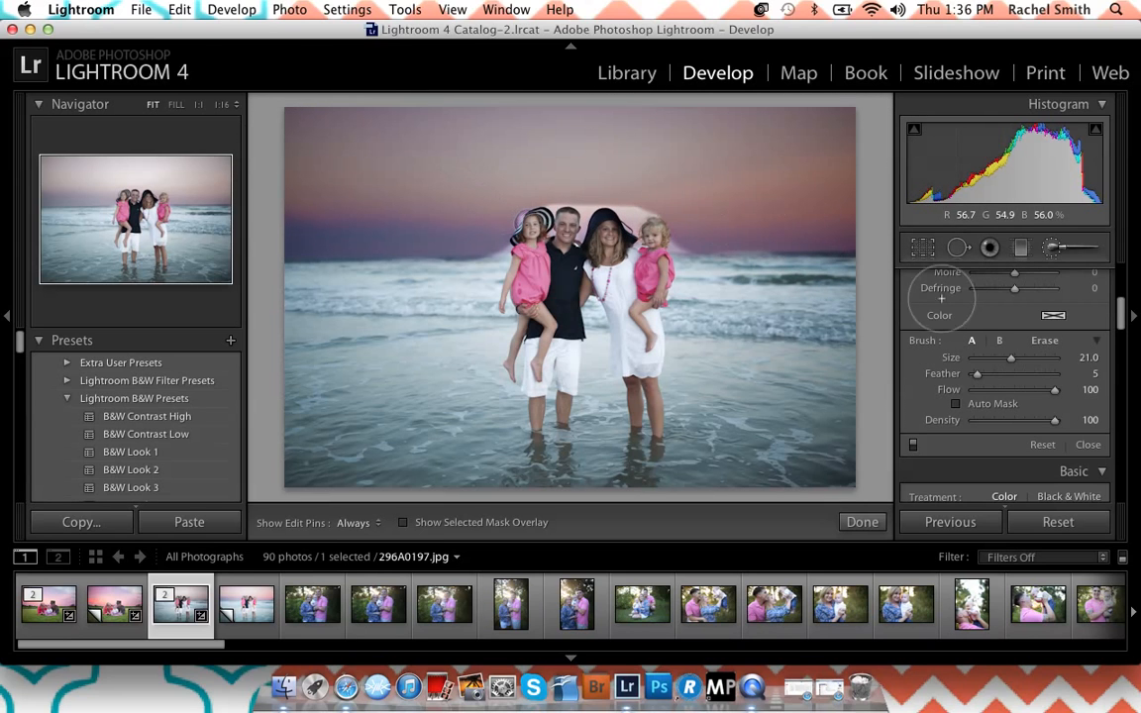
pyautogui.press('[')
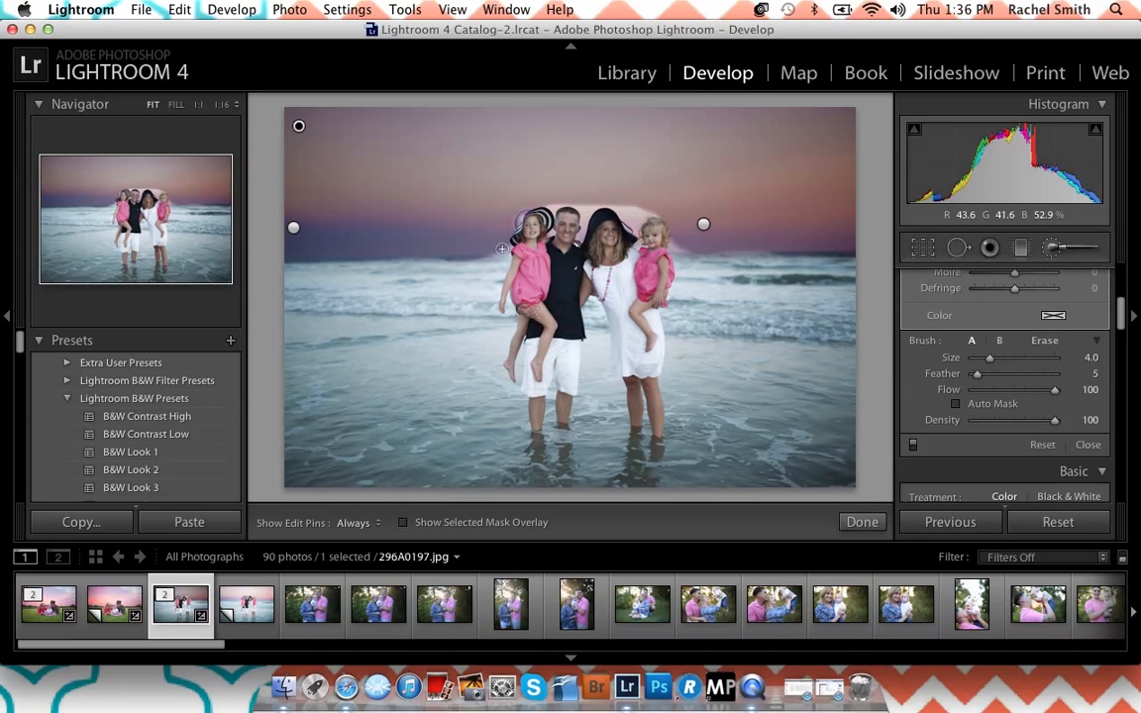
pyautogui.press('h')
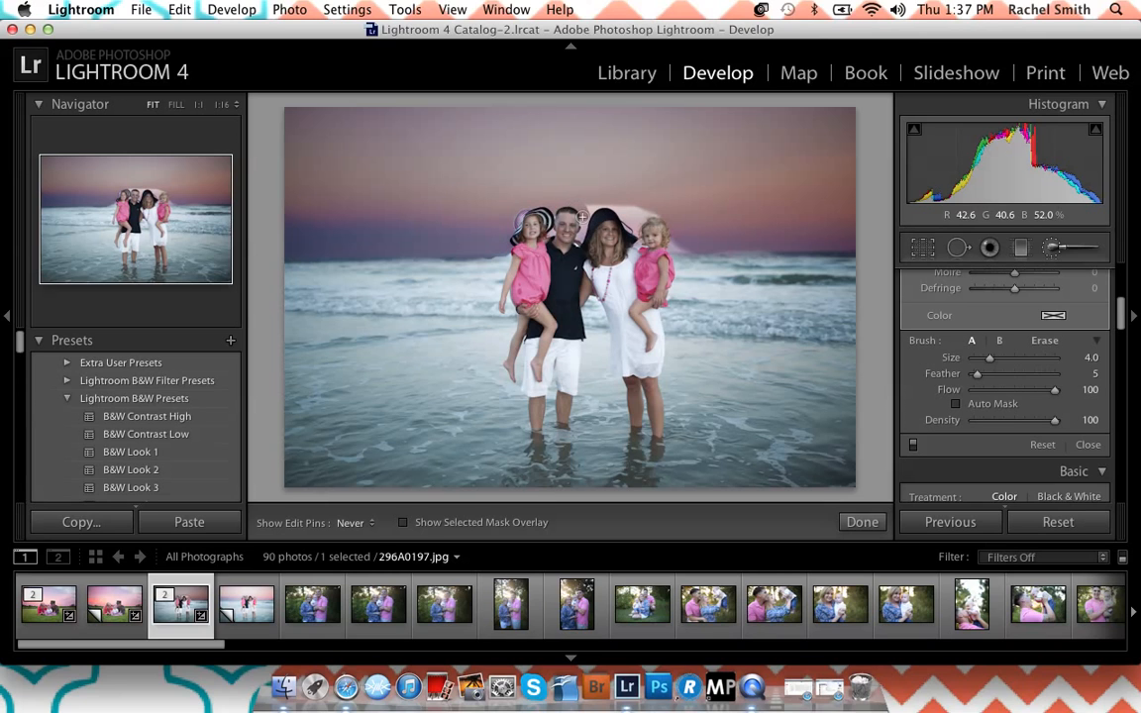
pyautogui.moveTo(551, 236)
pyautogui.mouseDown()
pyautogui.moveTo(582, 224)
pyautogui.moveTo(583, 234)
pyautogui.mouseUp()
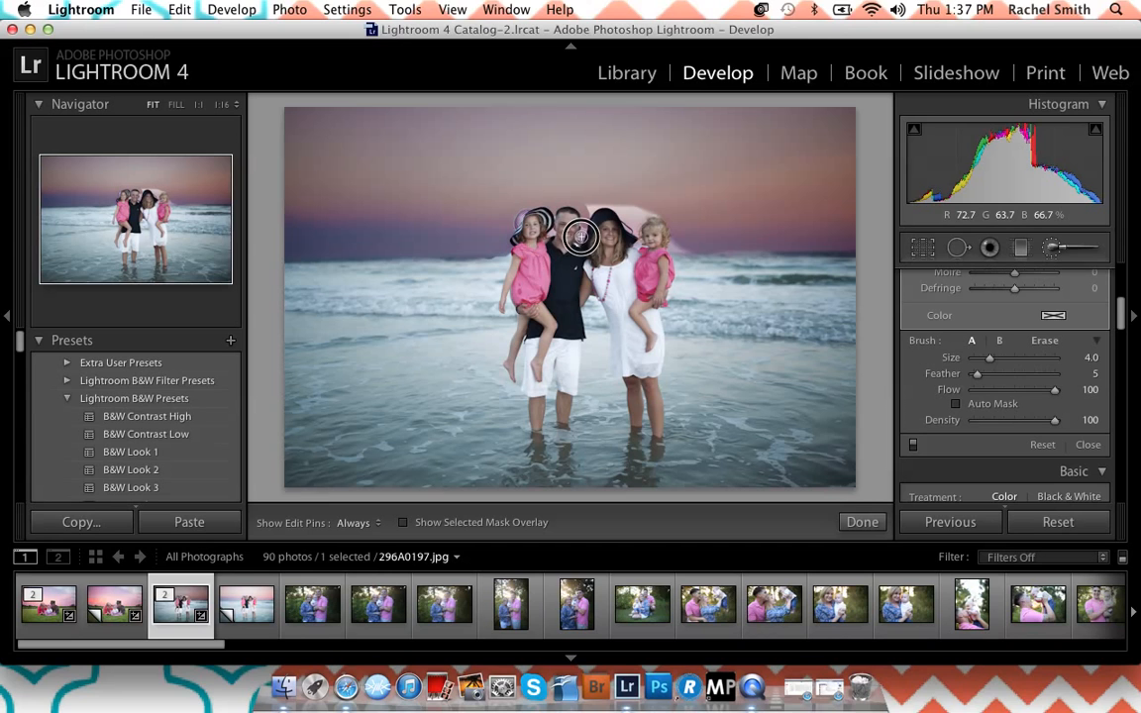
pyautogui.press('h')
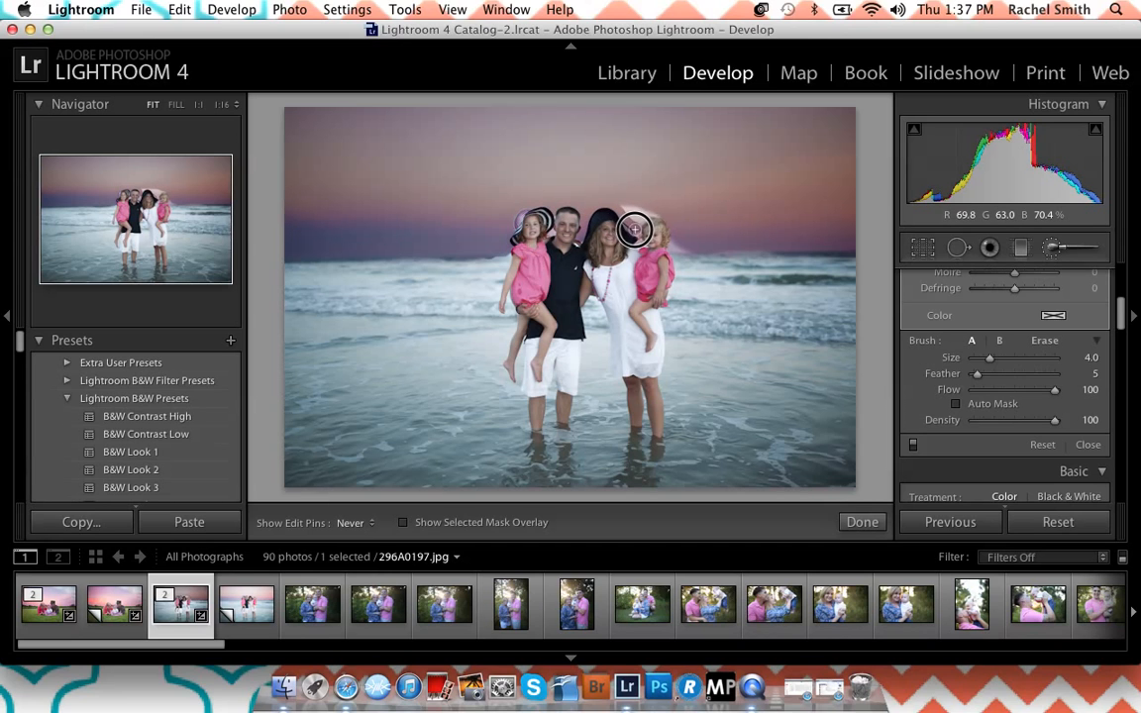
pyautogui.moveTo(639, 220)
pyautogui.mouseDown()
pyautogui.moveTo(685, 246)
pyautogui.moveTo(672, 246)
pyautogui.moveTo(692, 247)
pyautogui.moveTo(639, 234)
pyautogui.mouseUp()
# Erase the sky adjustment from the striped hat of the girl in pink with an eraser of Size 3.2 and Feather 44
pyautogui.click(1048, 339)
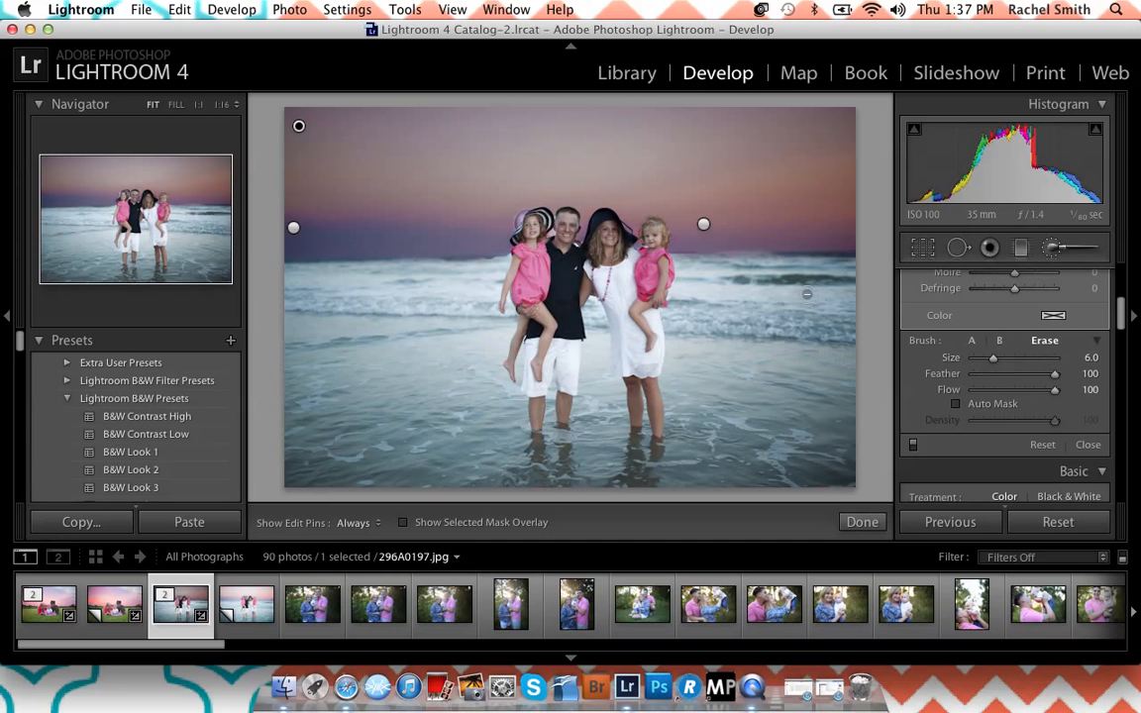
pyautogui.moveTo(1054, 374)
pyautogui.mouseDown()
pyautogui.moveTo(984, 374)
pyautogui.moveTo(988, 359)
pyautogui.mouseUp()
pyautogui.press('h')
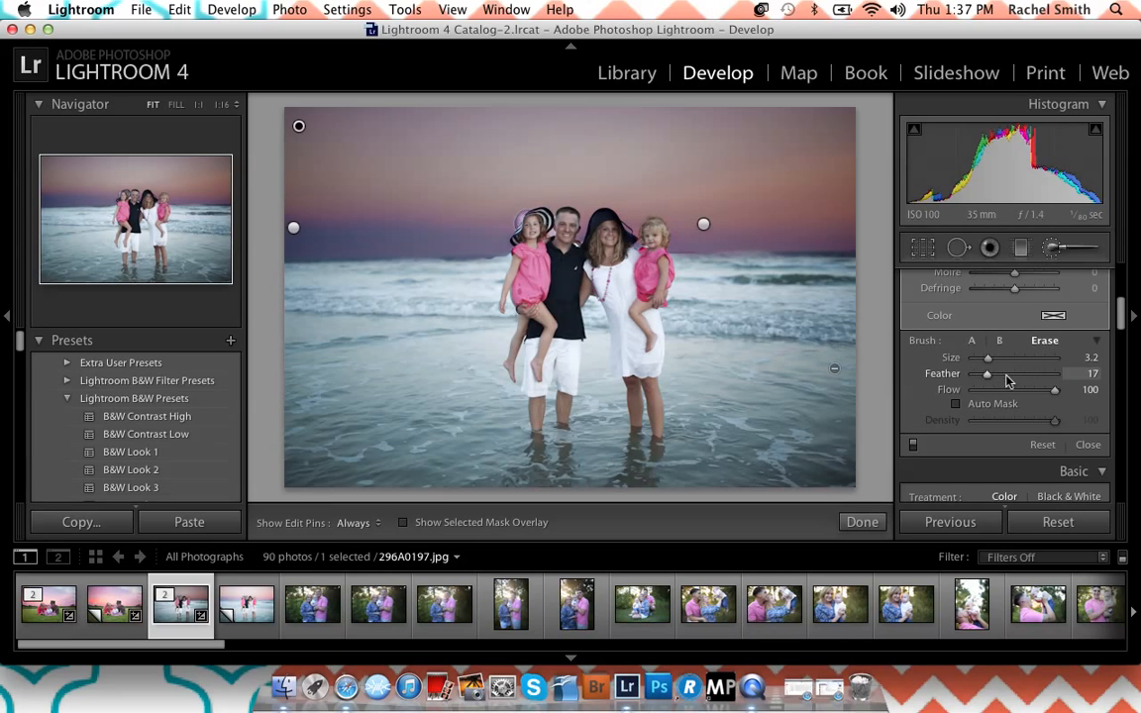
pyautogui.press('h')
pyautogui.press('h')
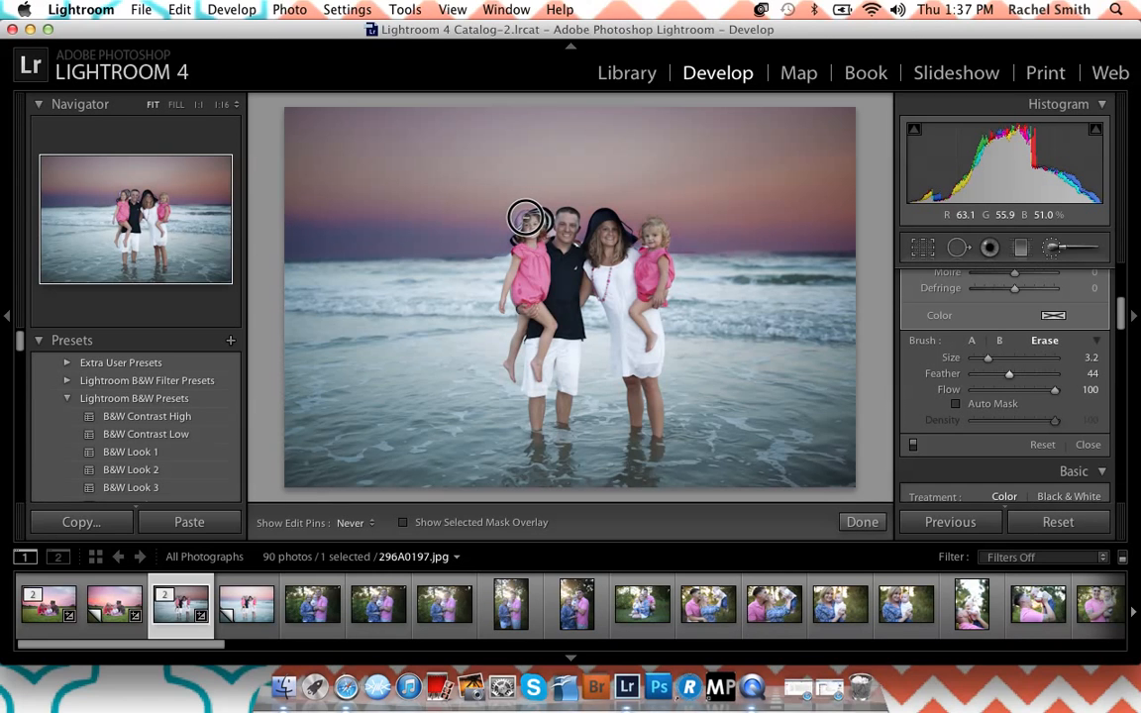
pyautogui.press('h')
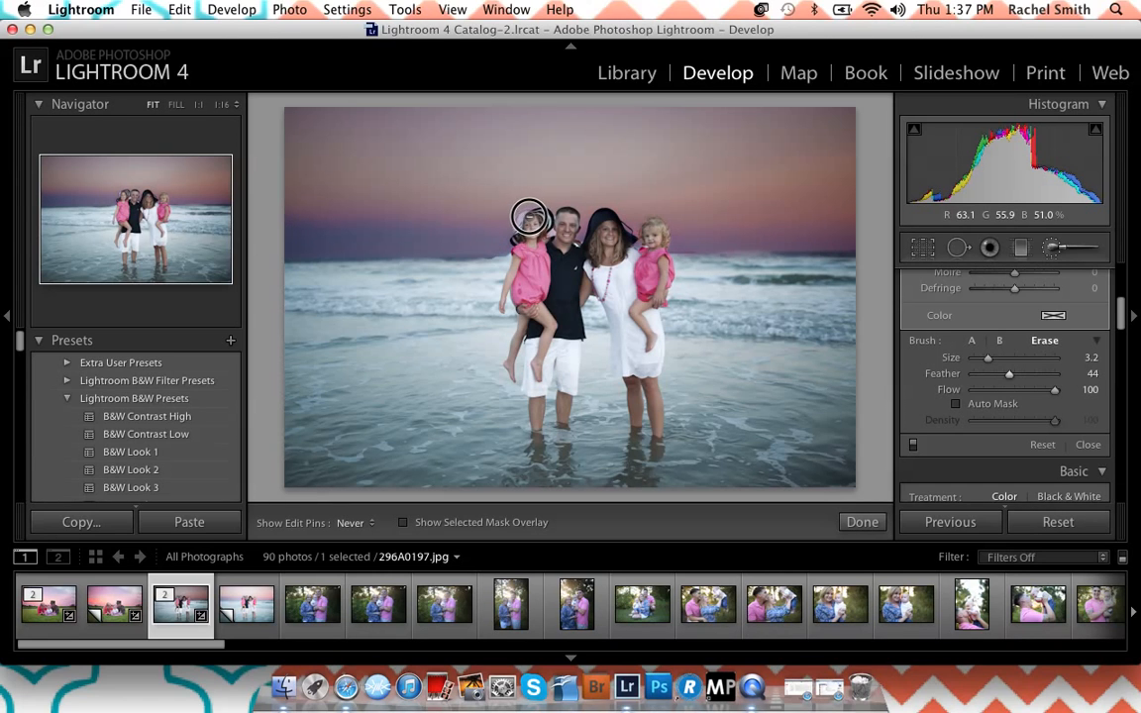
pyautogui.press('h')
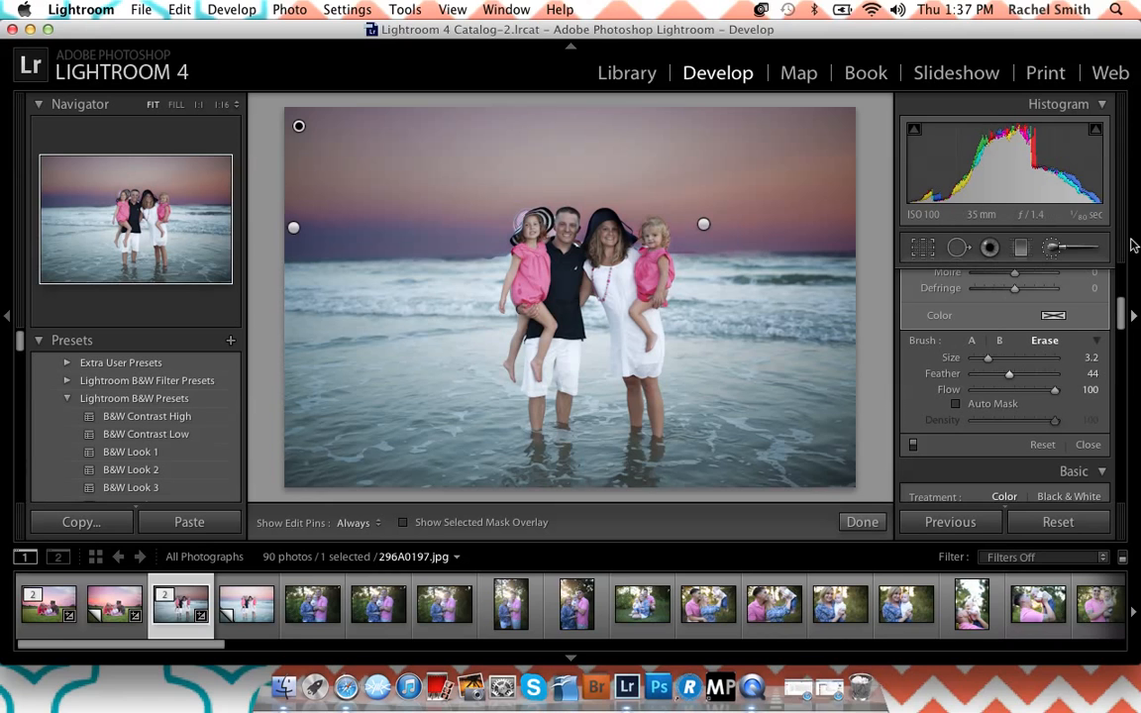
# Reopen the Adjustment Brush, select the new sky mask's pin and touch up the mask beside the girl's striped hat
pyautogui.click(1053, 253)
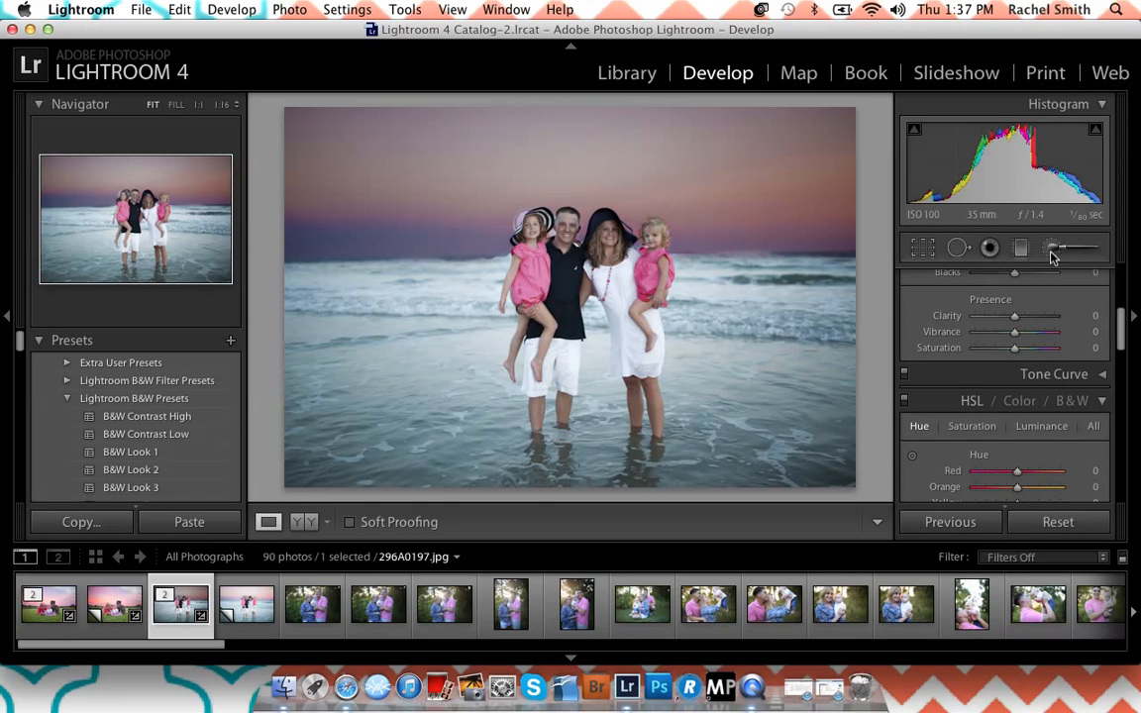
pyautogui.click(1053, 248)
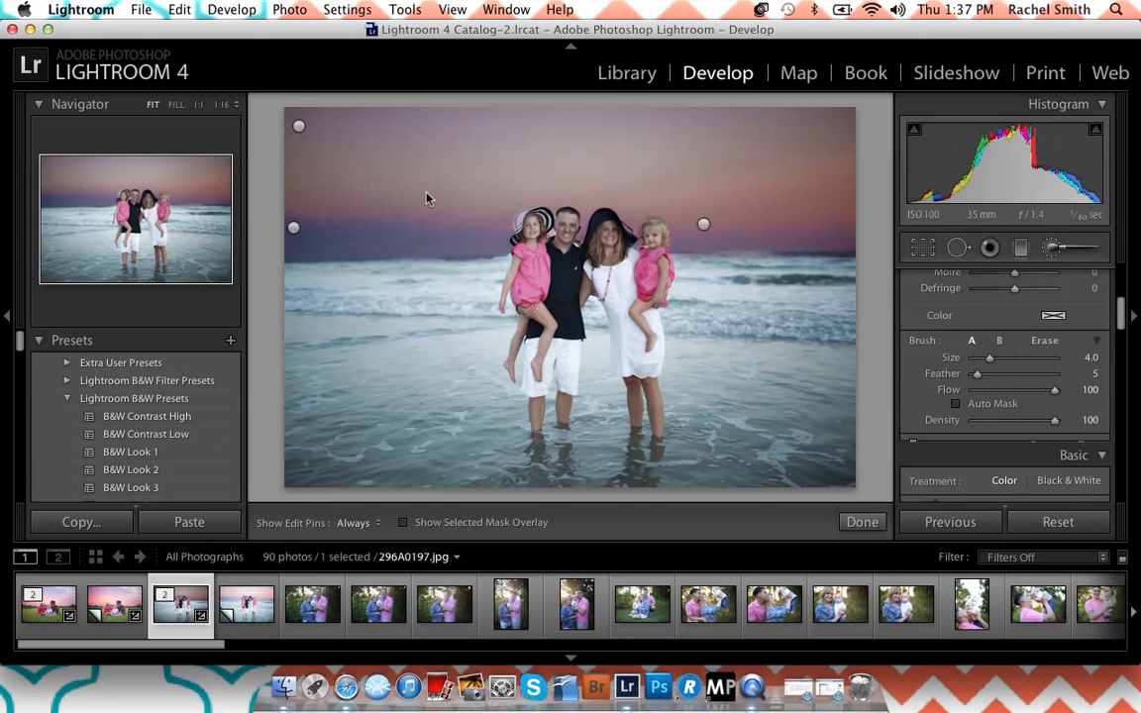
pyautogui.click(293, 229)
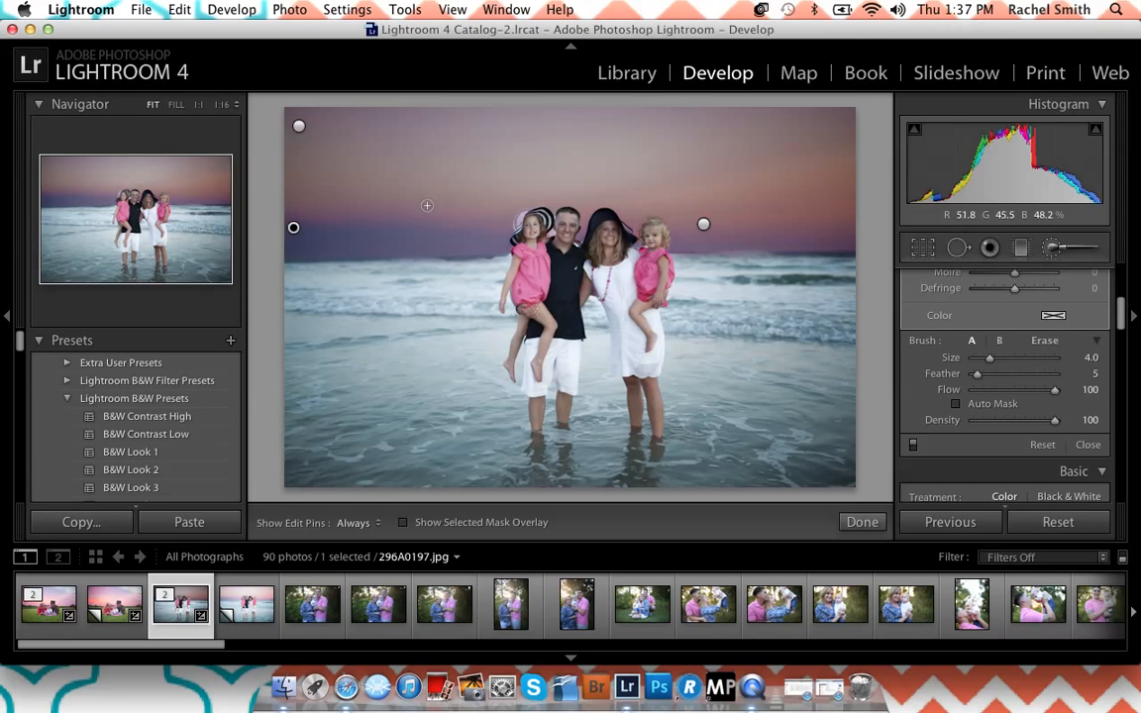
pyautogui.click(704, 227)
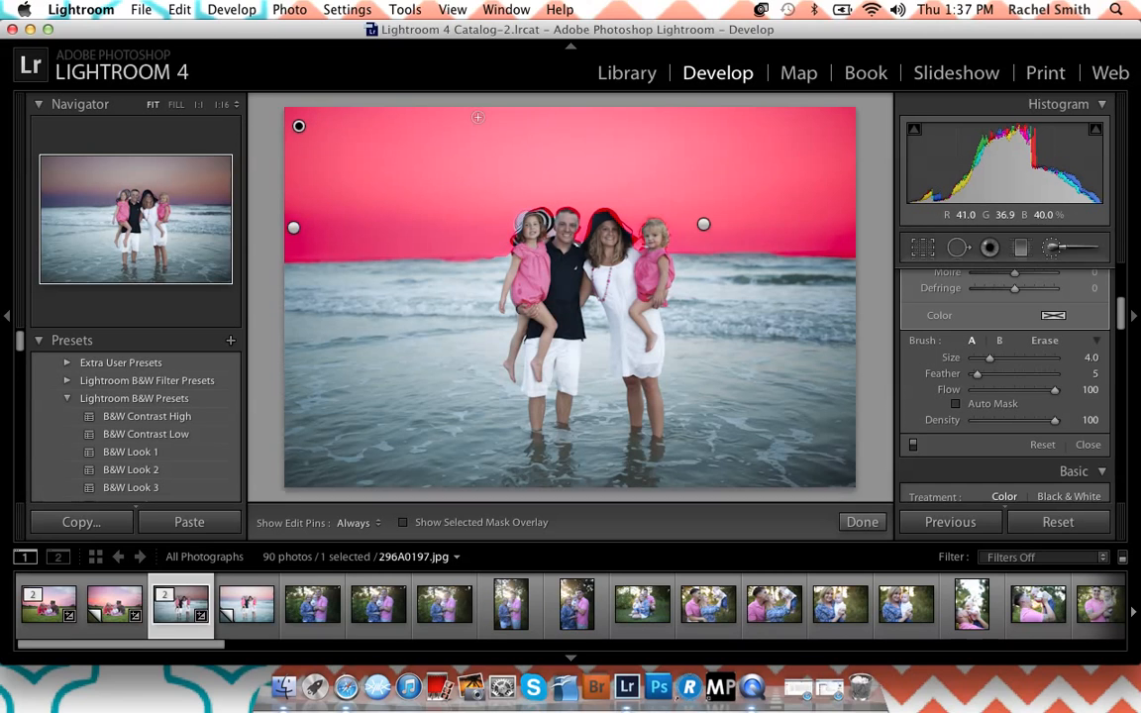
pyautogui.press('h')
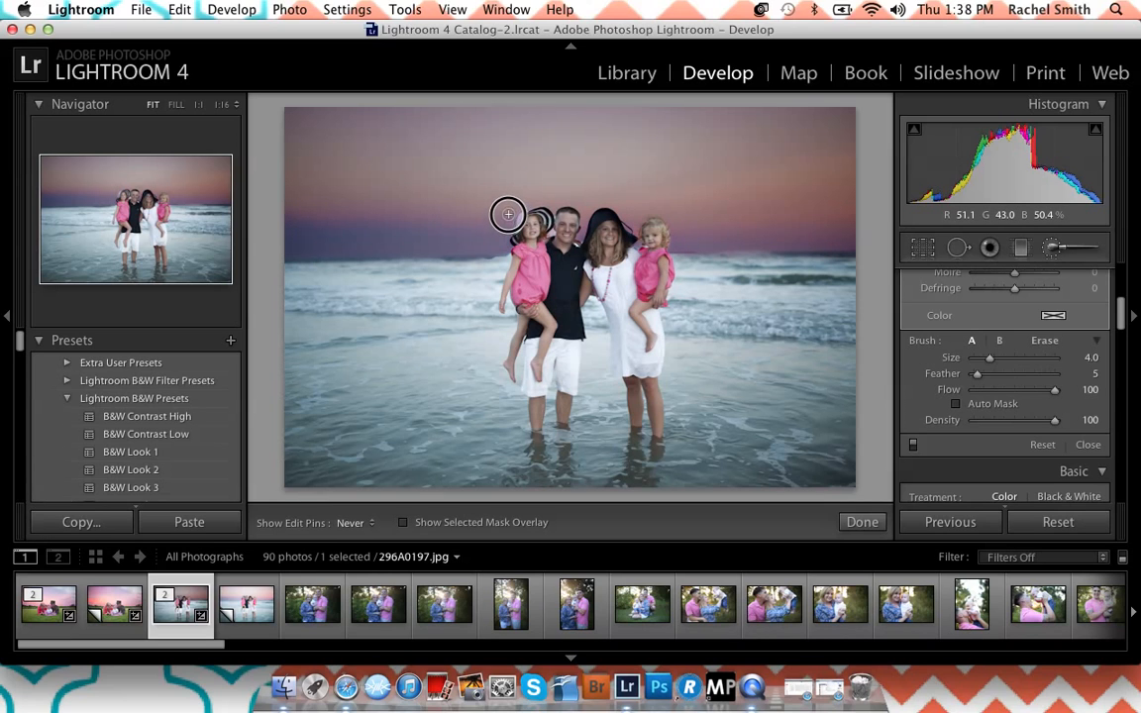
pyautogui.press('h')
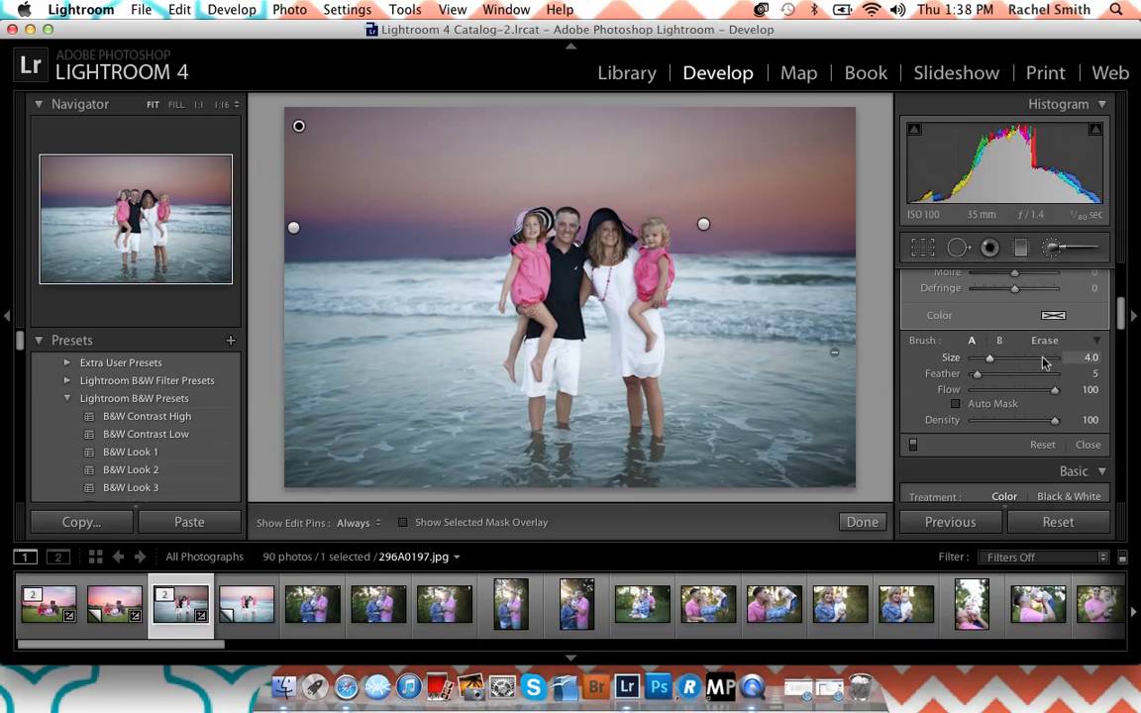
# Try neutral settings on the sky mask with Exposure -0.13, Highlights 1 and Saturation -3
pyautogui.scroll(5, 1040, 358)
pyautogui.moveTo(1008, 370); pyautogui.dragTo(1014, 370)
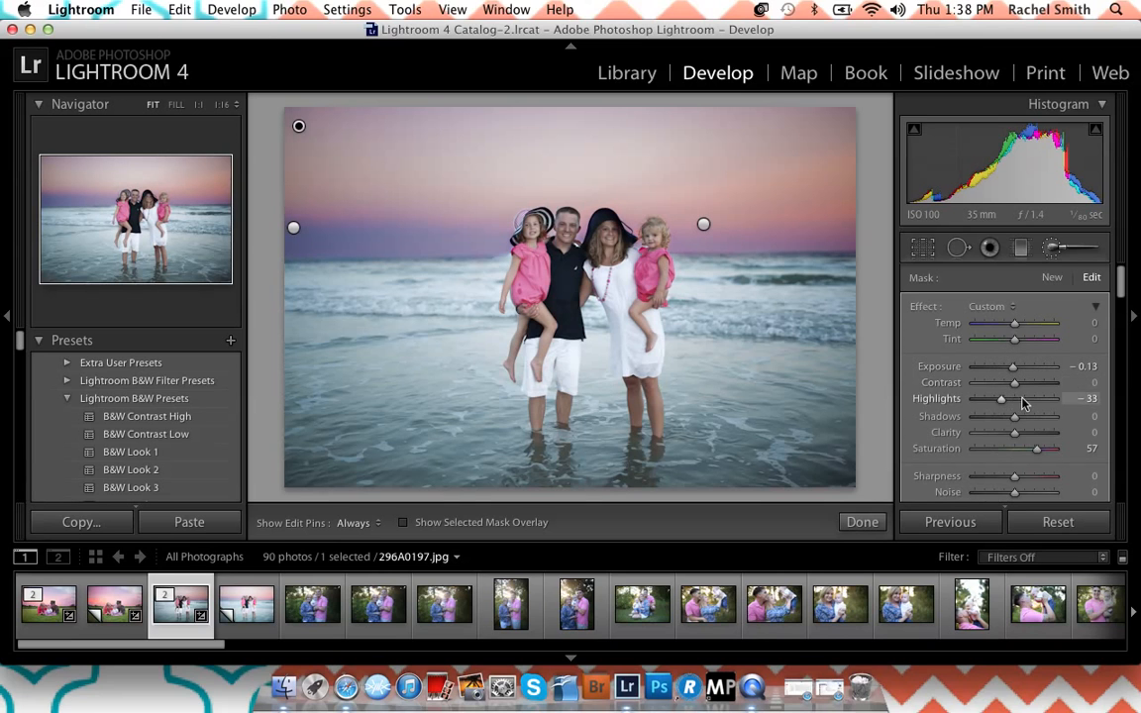
pyautogui.moveTo(1013, 451); pyautogui.dragTo(1012, 449)
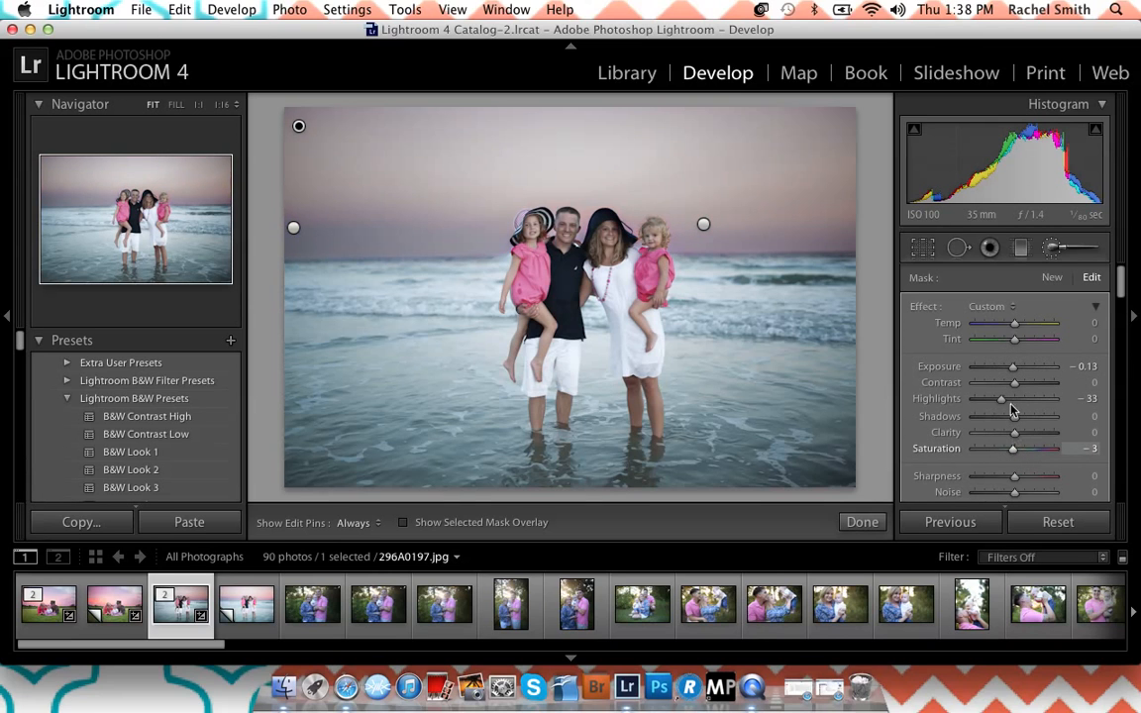
pyautogui.moveTo(1001, 398); pyautogui.dragTo(1014, 399)
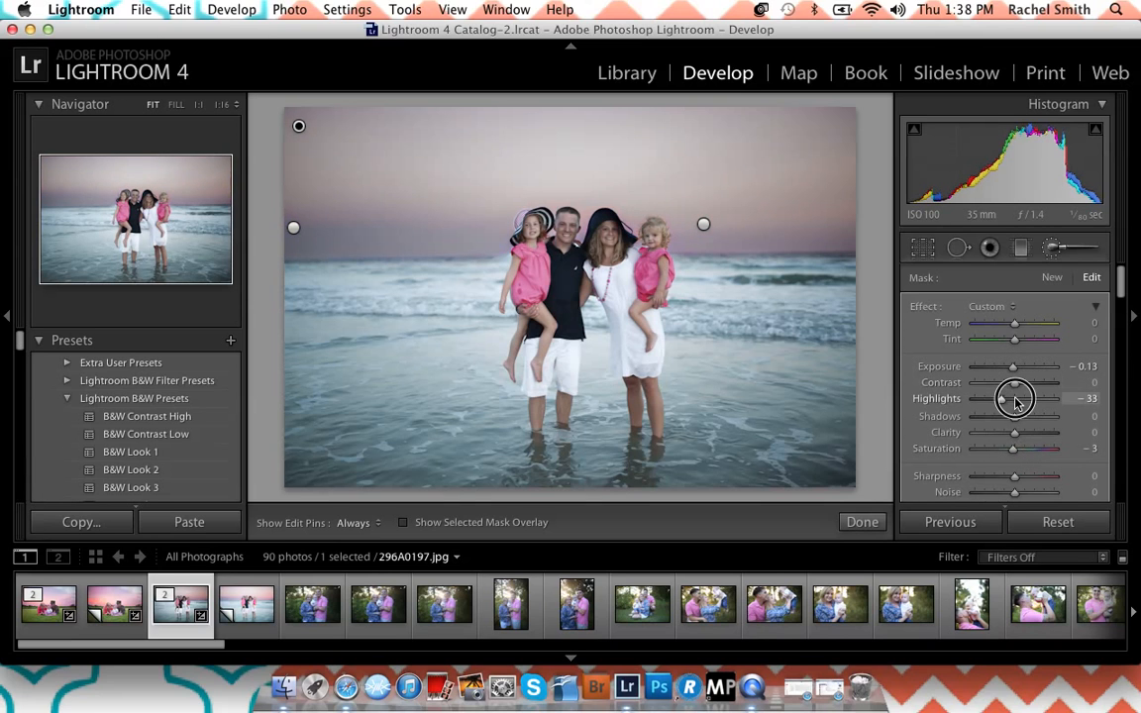
# Set the sky mask to Saturation 72, Highlights -36, Exposure -0.40, Temp 17 and Tint 14, and close the Adjustment Brush
pyautogui.click(1042, 450)
pyautogui.moveTo(1018, 398); pyautogui.dragTo(1011, 370)
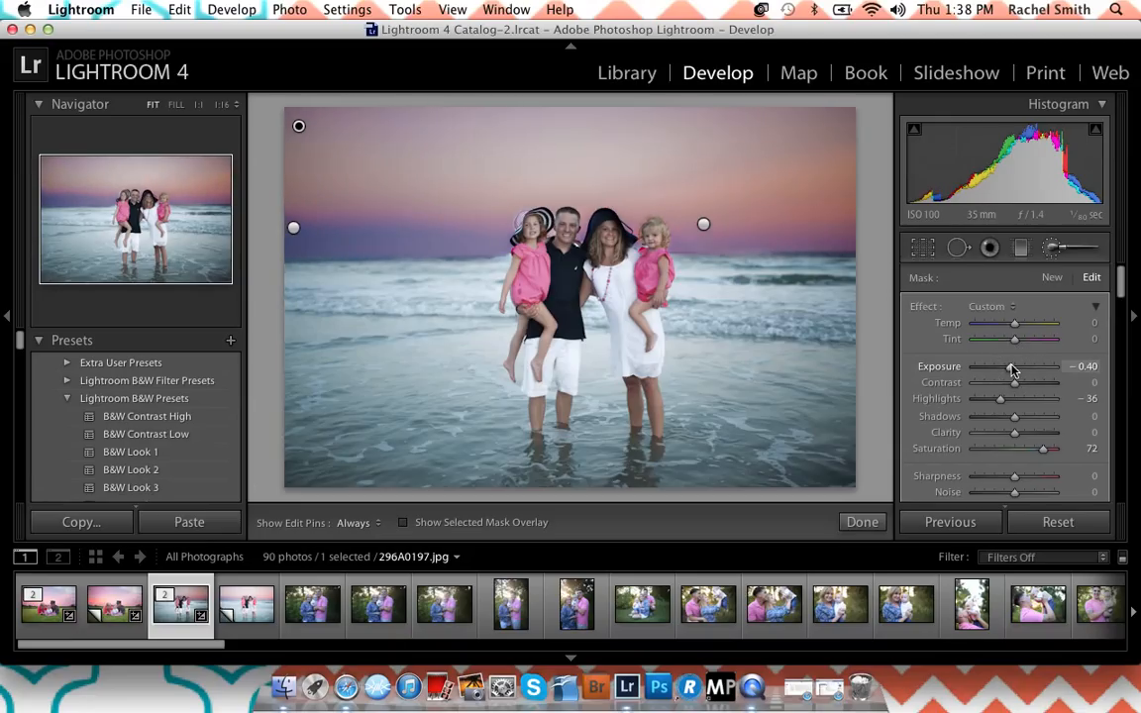
pyautogui.moveTo(1020, 331); pyautogui.dragTo(1020, 343)
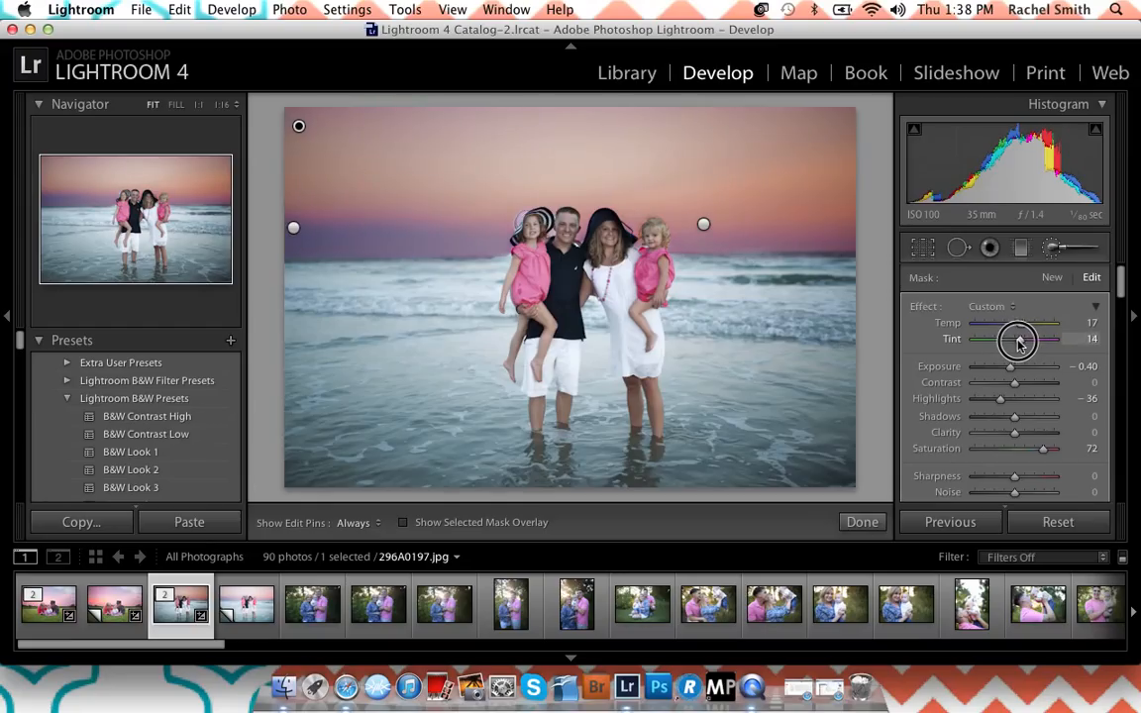
pyautogui.click(1054, 247)
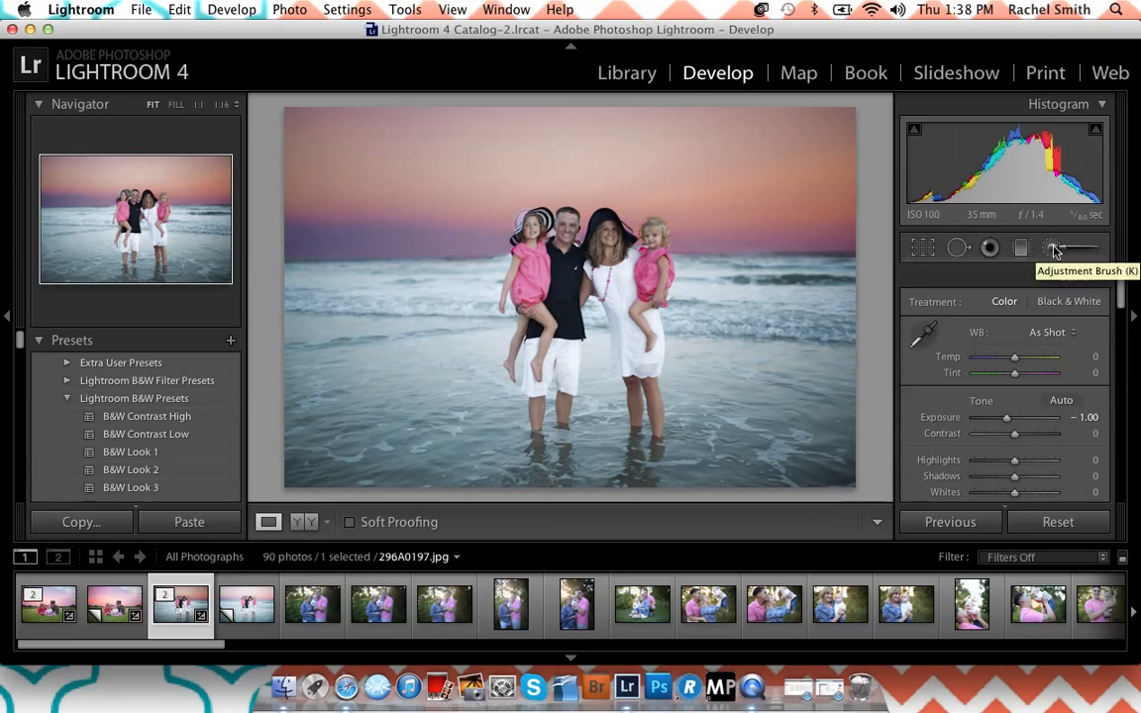
# Paint a new Adjustment Brush mask over the waves beside the blonde girl and set its Exposure to 0.00
pyautogui.click(1054, 248)
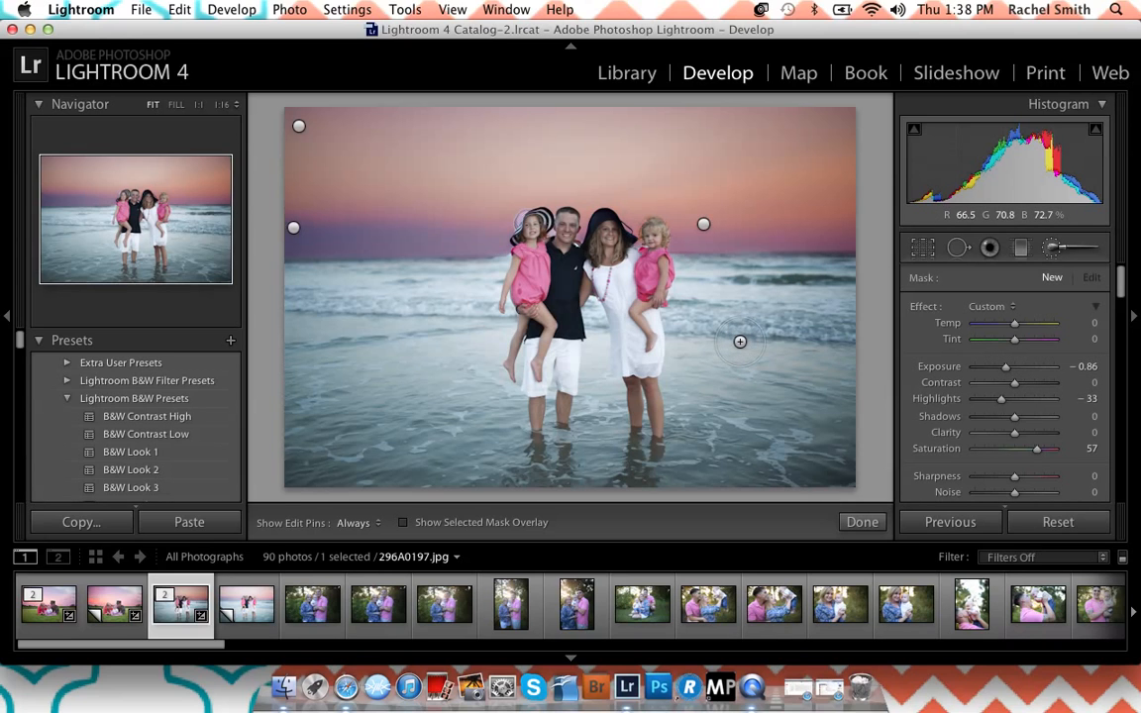
pyautogui.moveTo(710, 291)
pyautogui.mouseDown()
pyautogui.moveTo(865, 301)
pyautogui.moveTo(768, 301)
pyautogui.moveTo(850, 325)
pyautogui.mouseUp()
pyautogui.click(1016, 368)
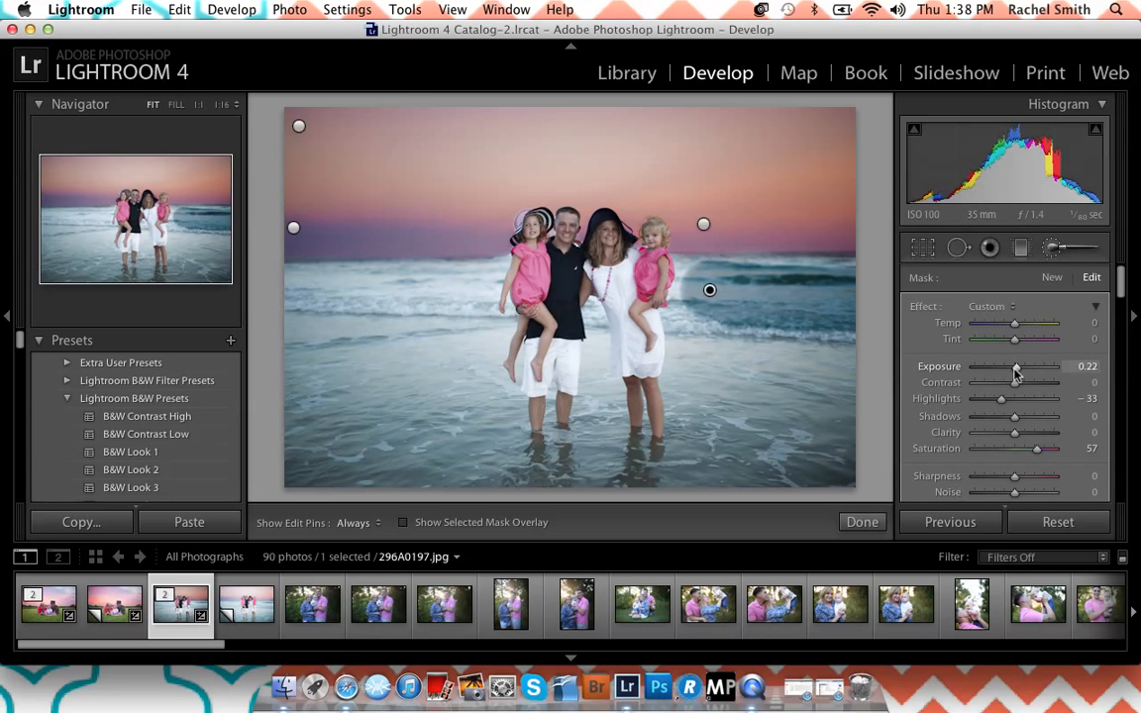
pyautogui.moveTo(1016, 369); pyautogui.dragTo(1014, 370)
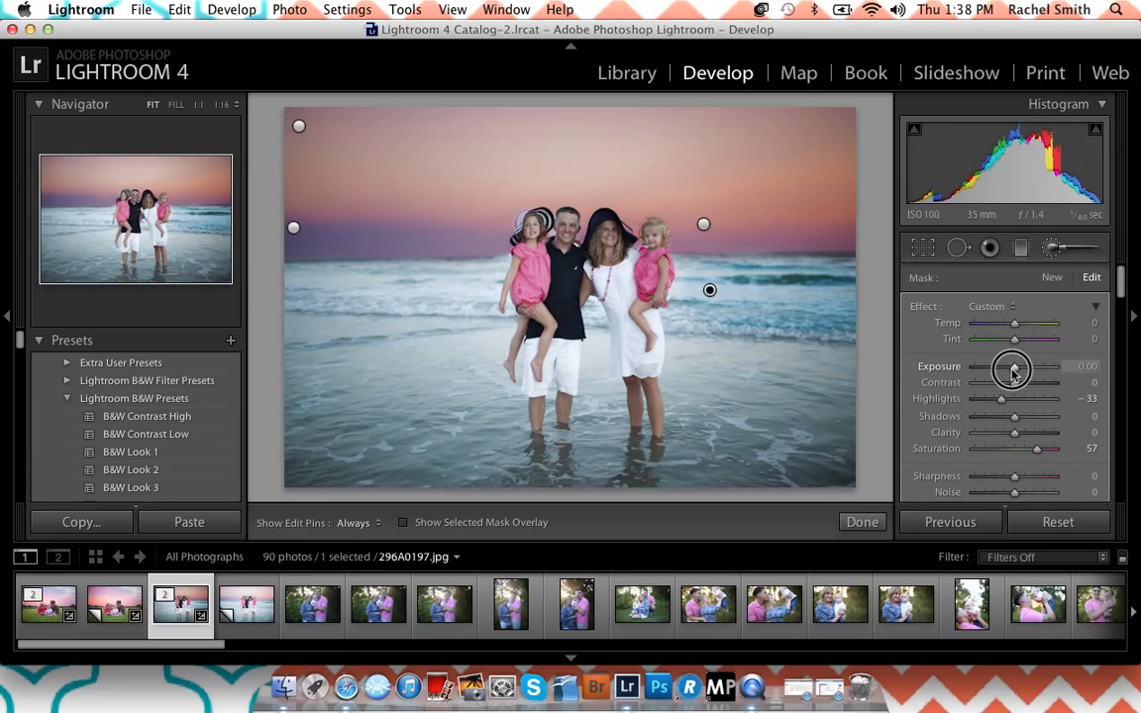
# Reset the water mask's Highlights to 0 and paint the mask across the water around the family's legs
pyautogui.click(1014, 399)
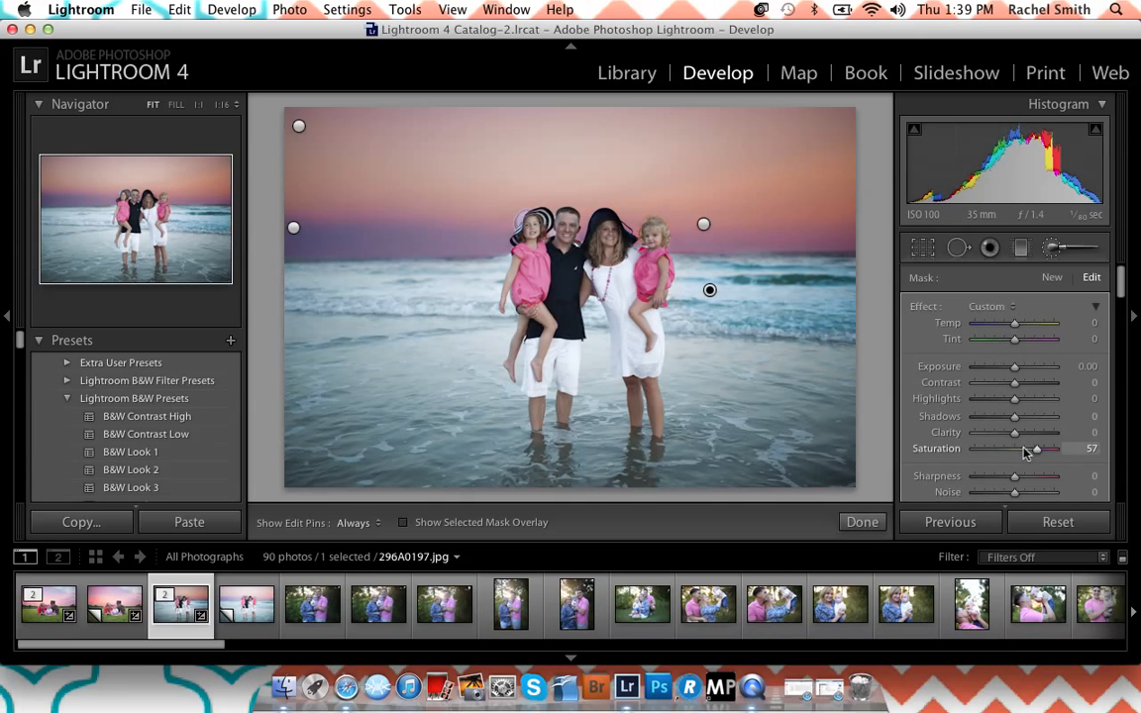
pyautogui.moveTo(700, 349)
pyautogui.mouseDown()
pyautogui.moveTo(632, 507)
pyautogui.moveTo(585, 450)
pyautogui.moveTo(595, 369)
pyautogui.moveTo(609, 482)
pyautogui.moveTo(529, 471)
pyautogui.moveTo(486, 443)
pyautogui.moveTo(531, 457)
pyautogui.moveTo(365, 382)
pyautogui.moveTo(424, 384)
pyautogui.moveTo(406, 297)
pyautogui.moveTo(365, 362)
pyautogui.moveTo(305, 343)
pyautogui.moveTo(287, 295)
pyautogui.moveTo(470, 297)
pyautogui.moveTo(449, 377)
pyautogui.moveTo(476, 451)
pyautogui.moveTo(326, 479)
pyautogui.moveTo(296, 406)
pyautogui.moveTo(281, 441)
pyautogui.moveTo(439, 401)
pyautogui.moveTo(475, 417)
pyautogui.moveTo(474, 390)
pyautogui.moveTo(493, 420)
pyautogui.mouseUp()
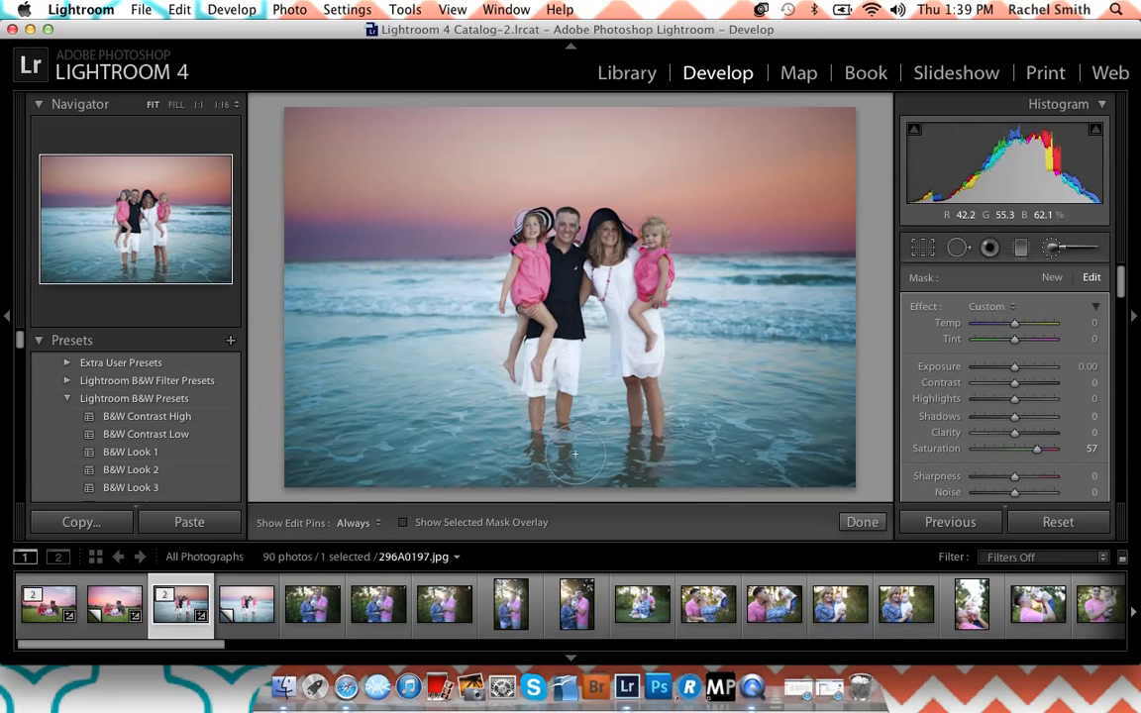
pyautogui.moveTo(575, 454); pyautogui.dragTo(570, 445)
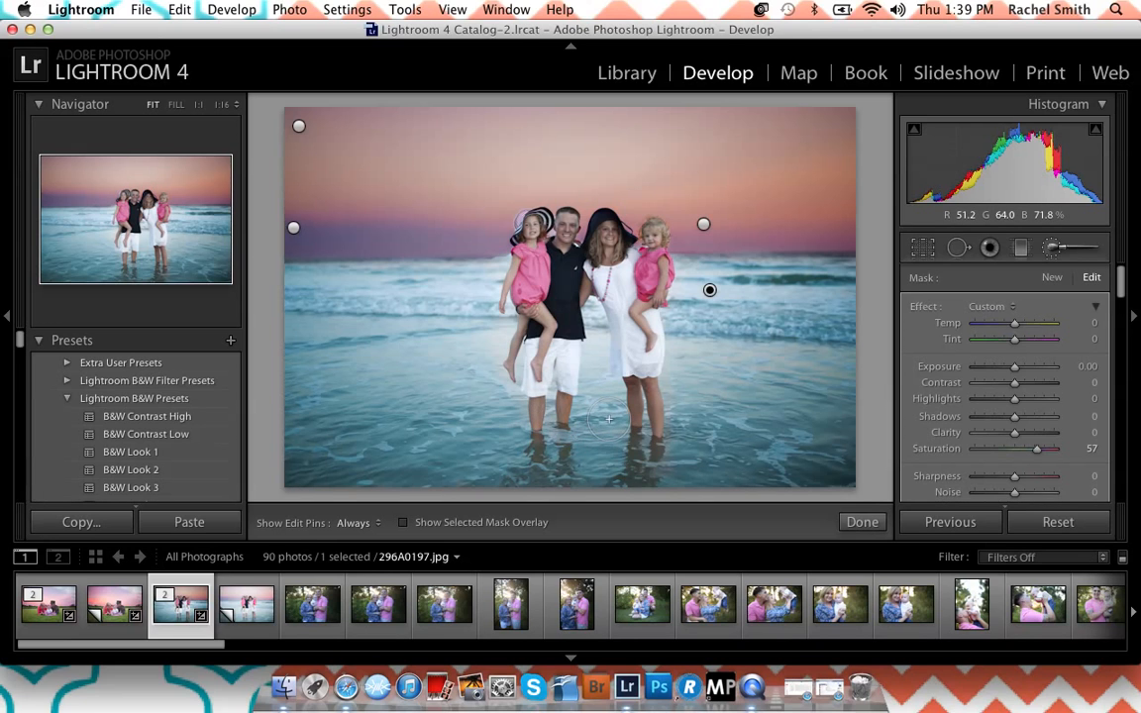
pyautogui.press('h')
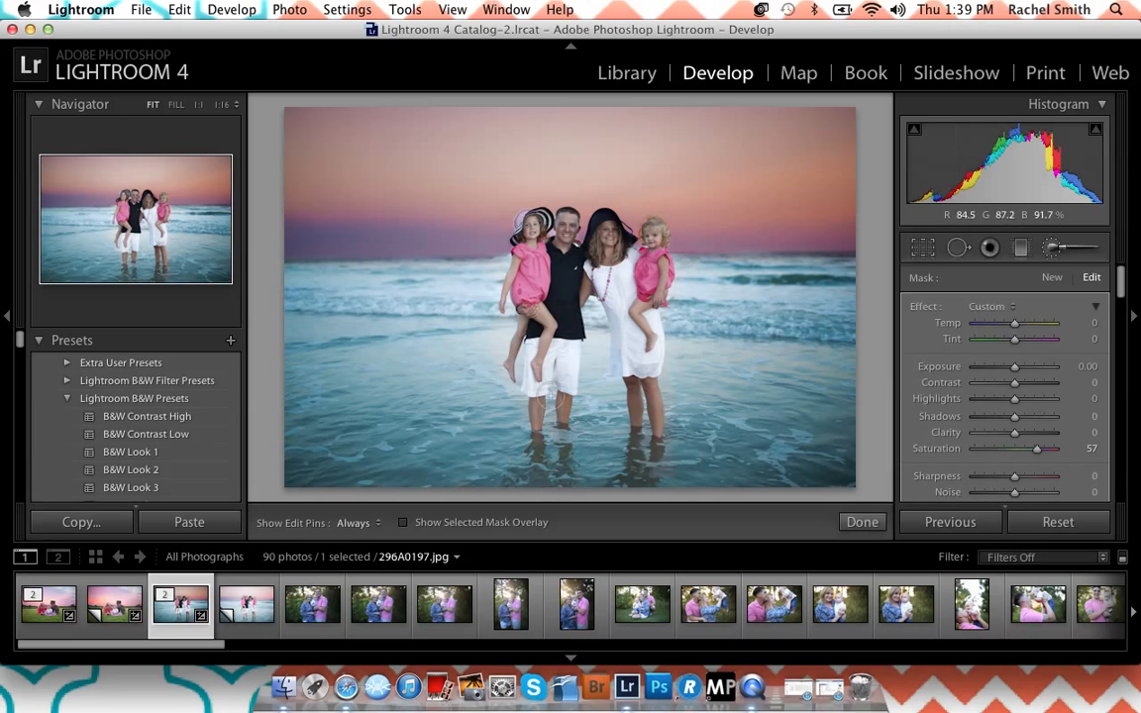
pyautogui.press('h')
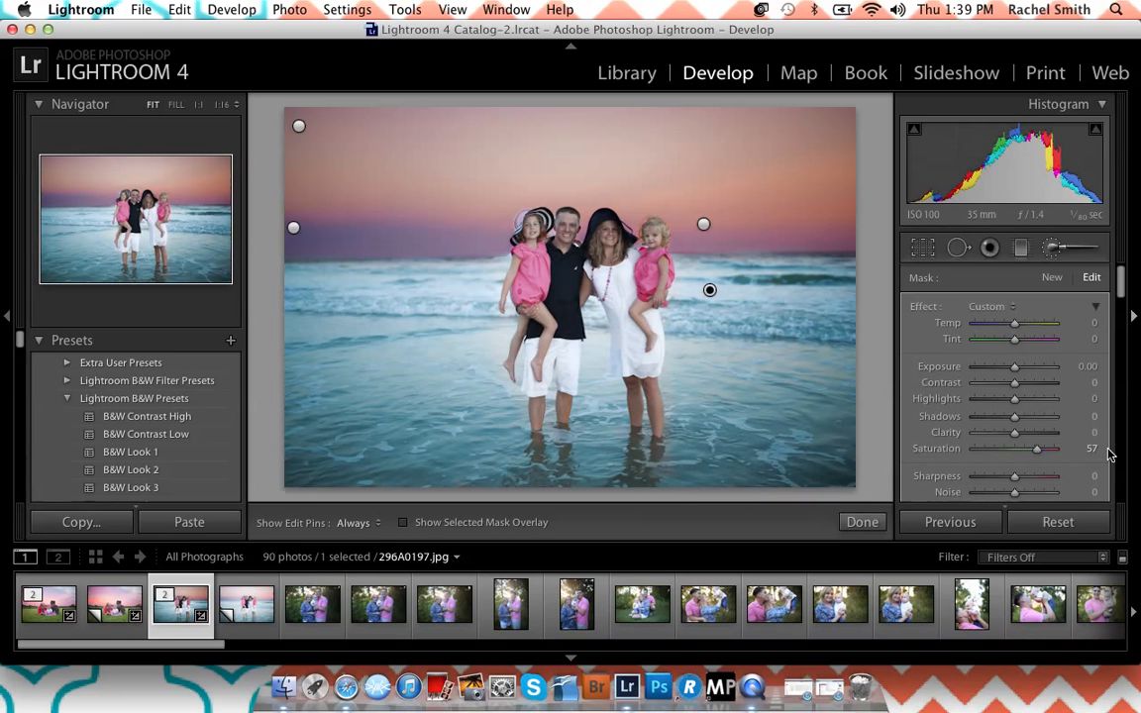
# Reduce the water mask's Saturation to 18, touch up the mask around the legs and close the Adjustment Brush
pyautogui.moveTo(1036, 454)
pyautogui.mouseDown()
pyautogui.moveTo(998, 454)
pyautogui.moveTo(1060, 455)
pyautogui.moveTo(989, 454)
pyautogui.moveTo(1057, 459)
pyautogui.moveTo(1023, 460)
pyautogui.mouseUp()
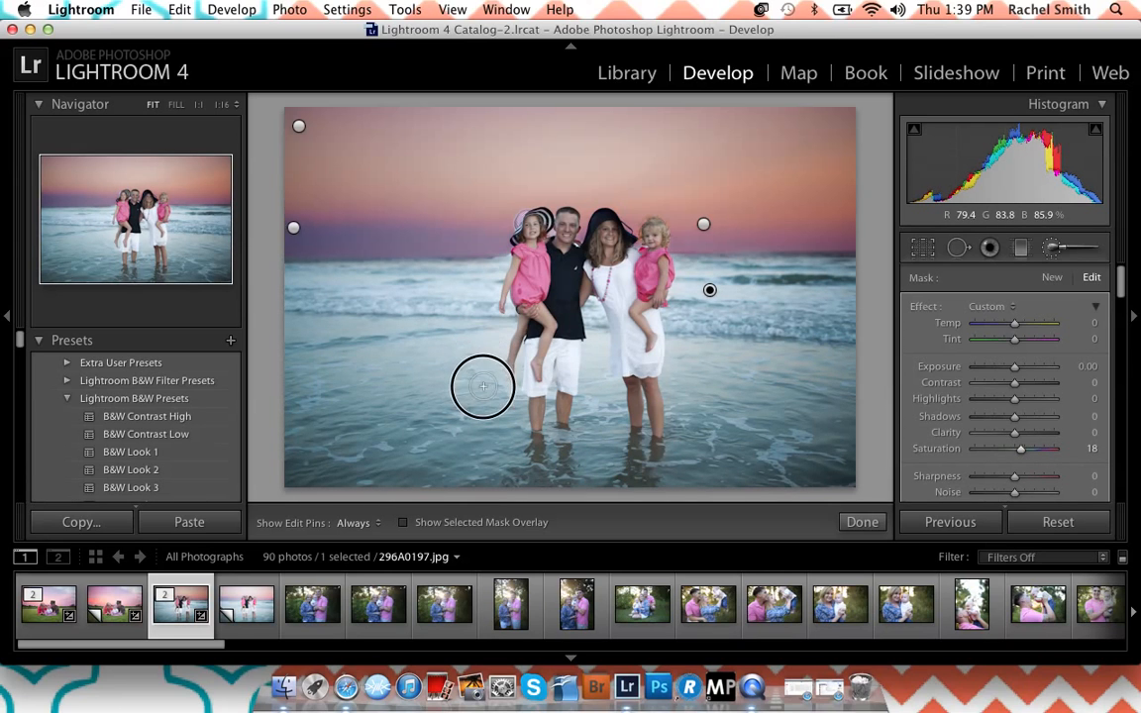
pyautogui.press('h')
pyautogui.press('h')
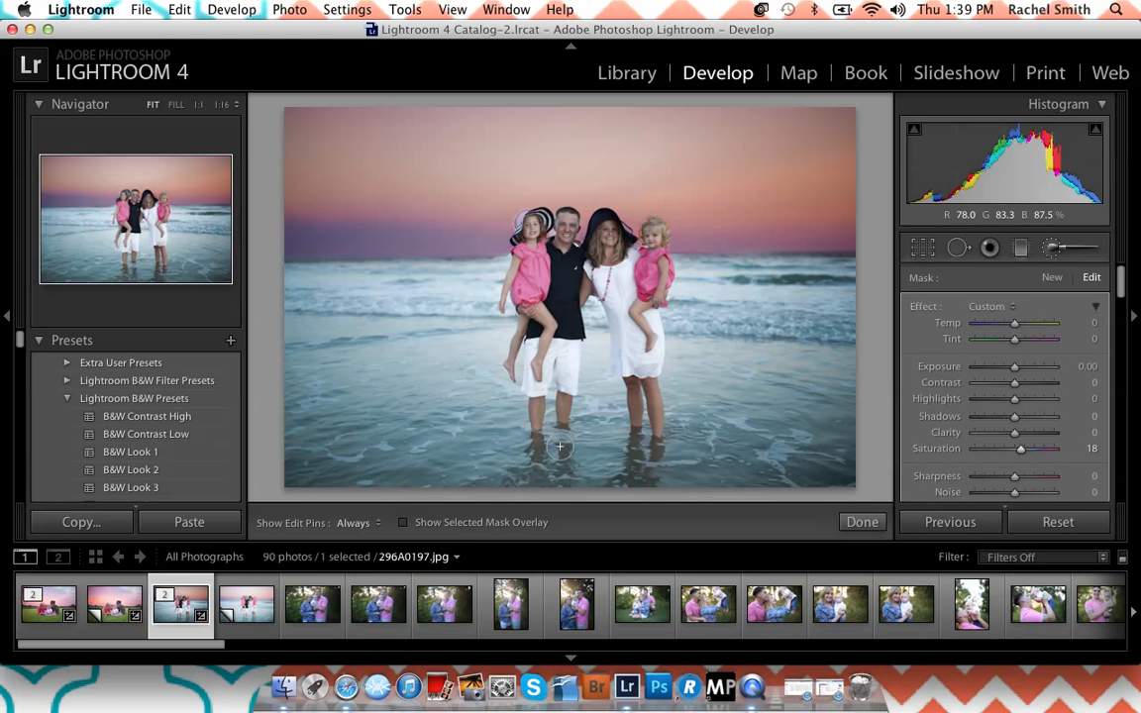
pyautogui.click(861, 522)
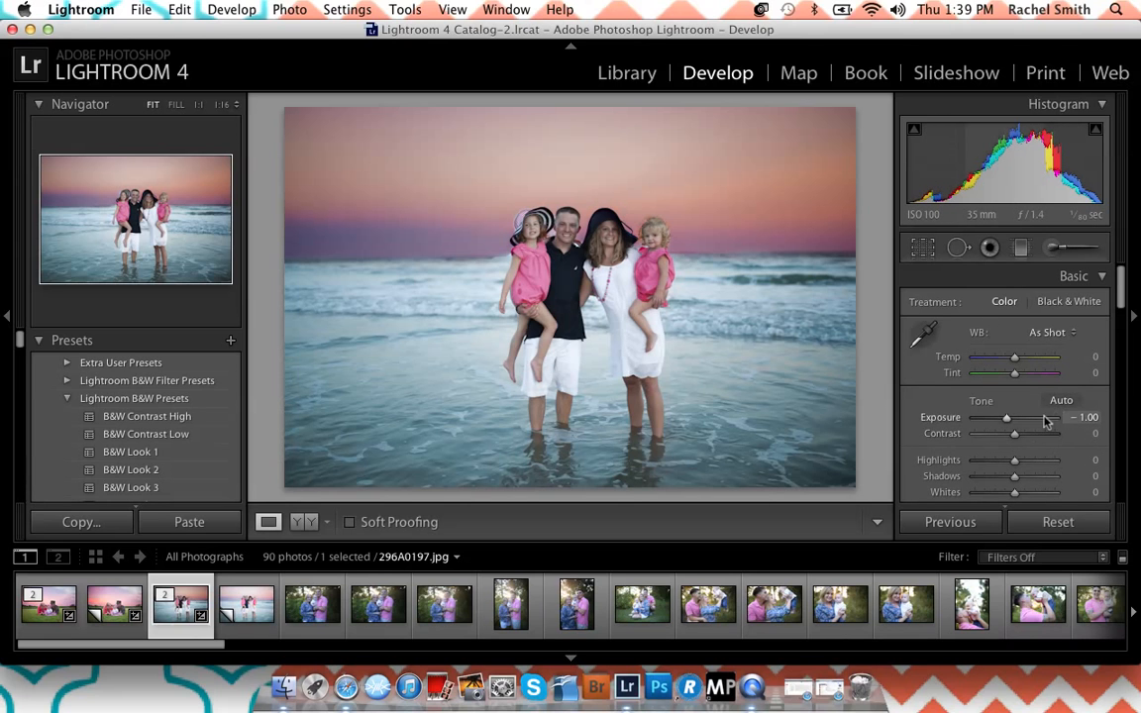
# Set the beach photo's overall Exposure to +0.15, Contrast to +17, Highlights to -60 and Whites to -67
pyautogui.moveTo(1012, 424); pyautogui.dragTo(1015, 424)
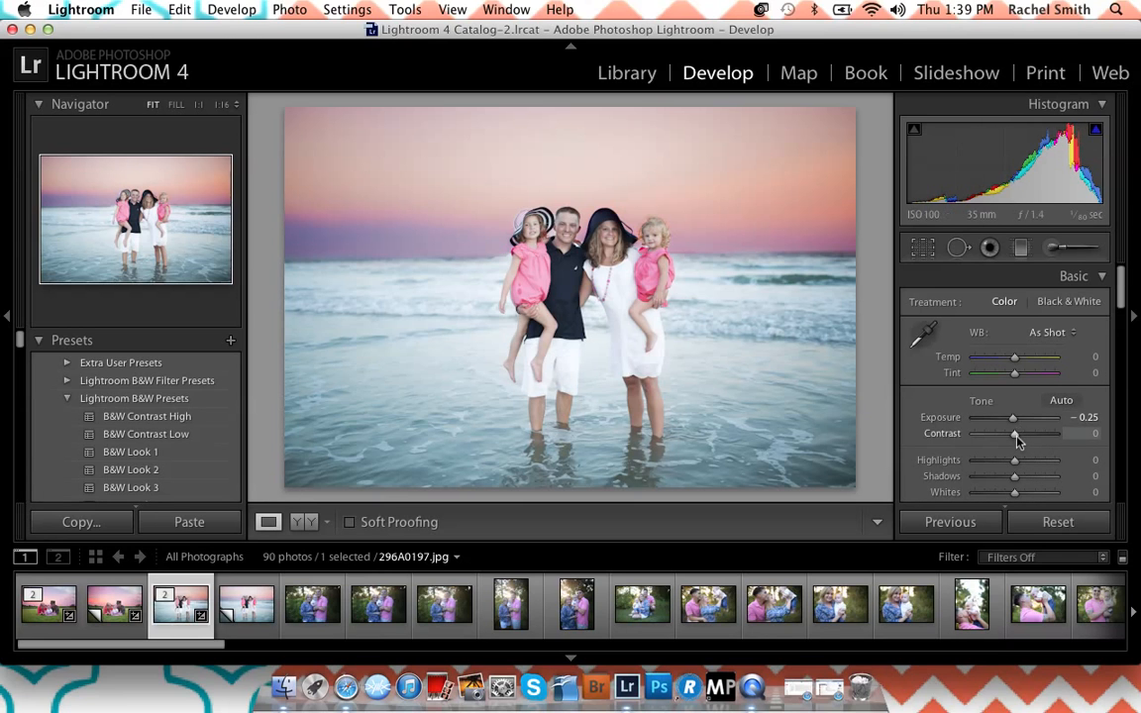
pyautogui.moveTo(1016, 437); pyautogui.dragTo(1017, 421)
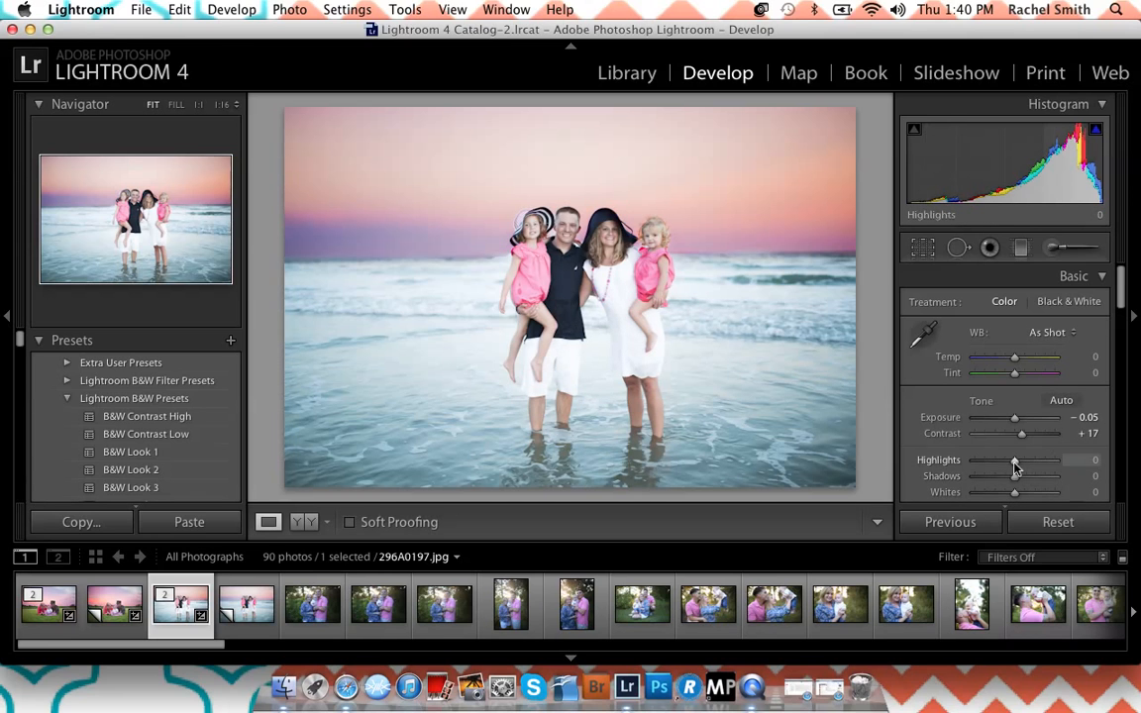
pyautogui.moveTo(1014, 493); pyautogui.dragTo(987, 492)
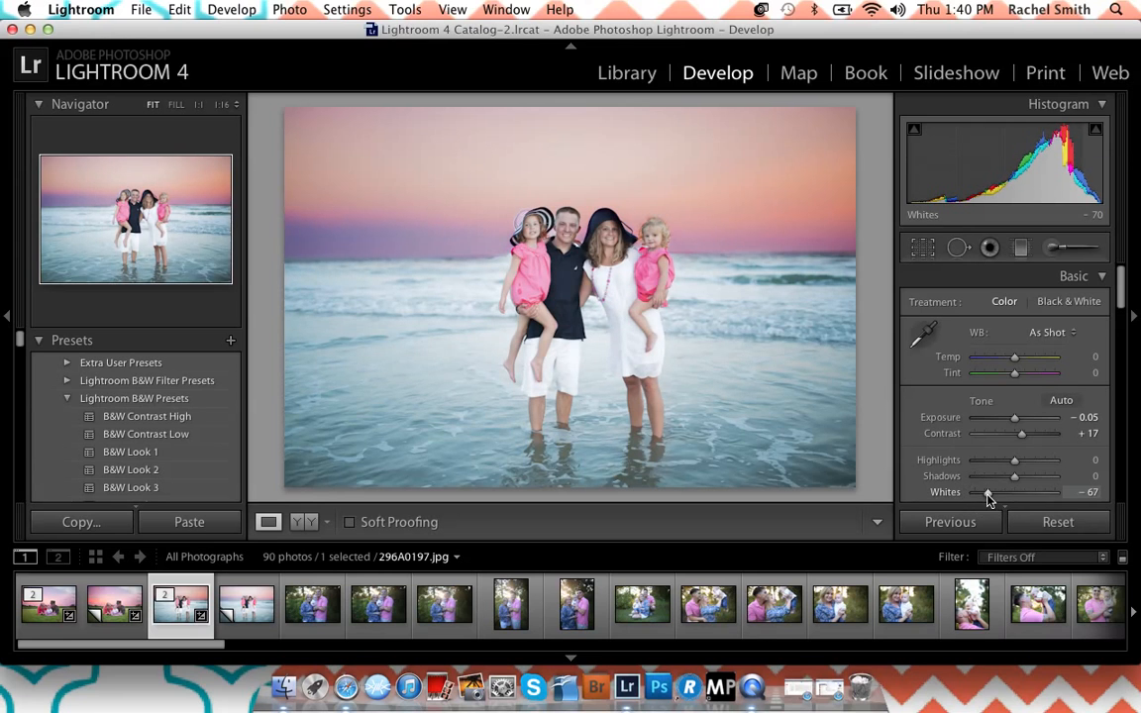
pyautogui.click(994, 461)
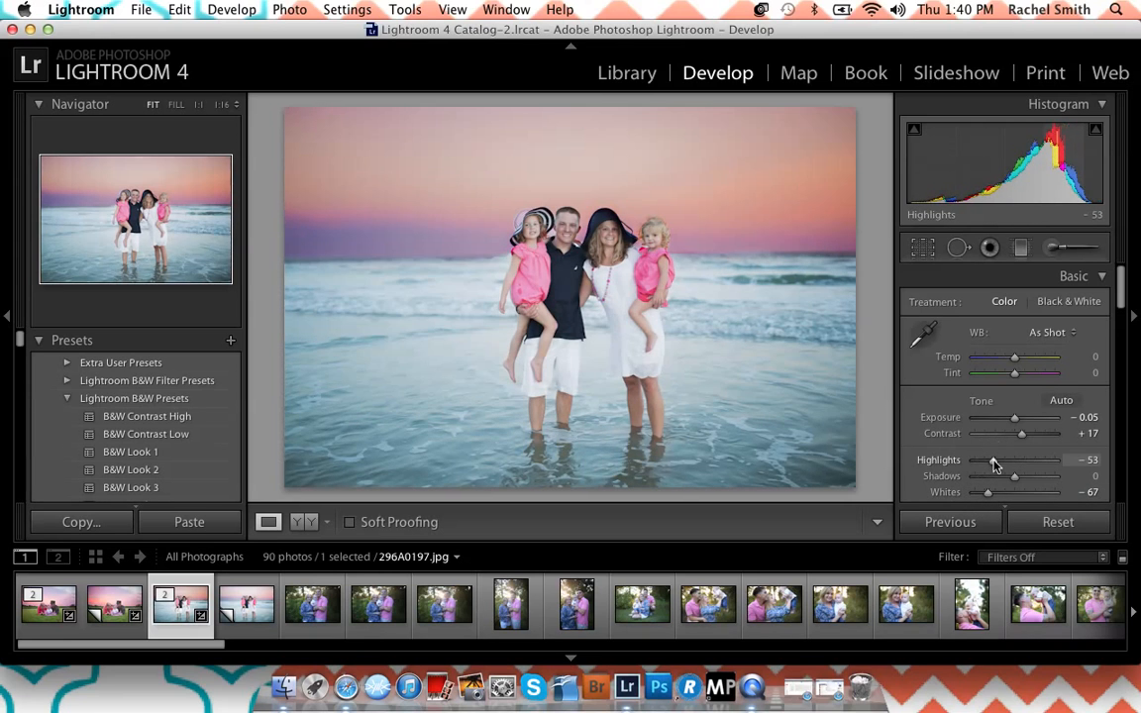
pyautogui.moveTo(995, 460); pyautogui.dragTo(1010, 461)
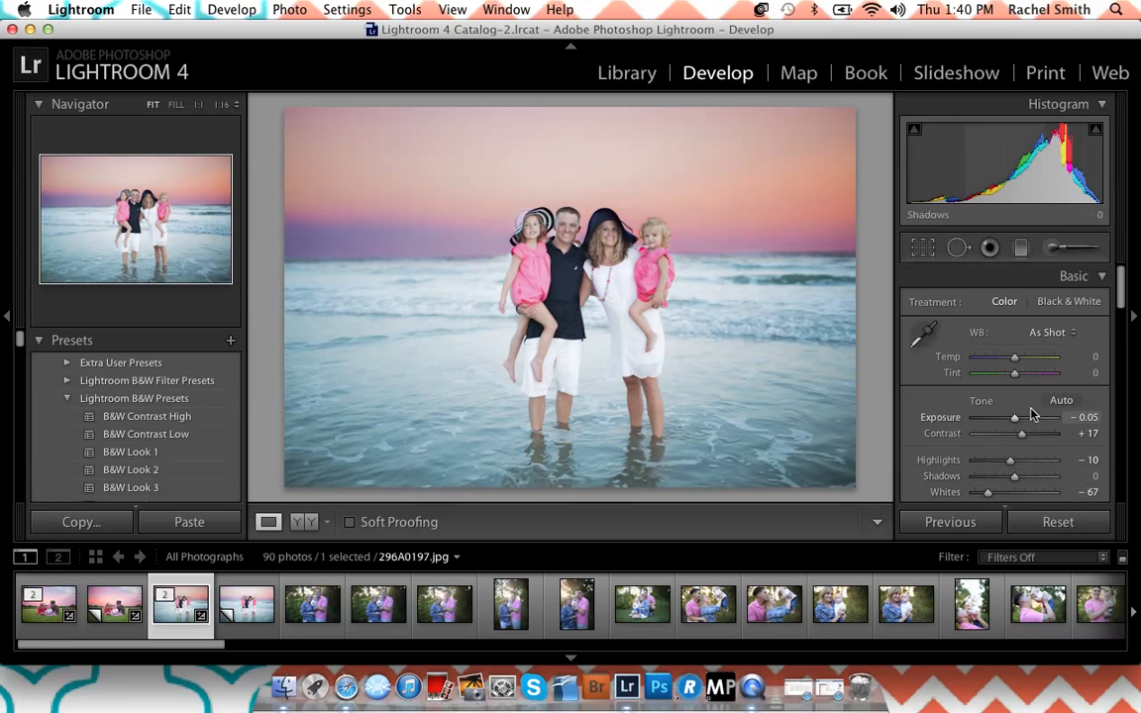
pyautogui.moveTo(1019, 421); pyautogui.dragTo(992, 462)
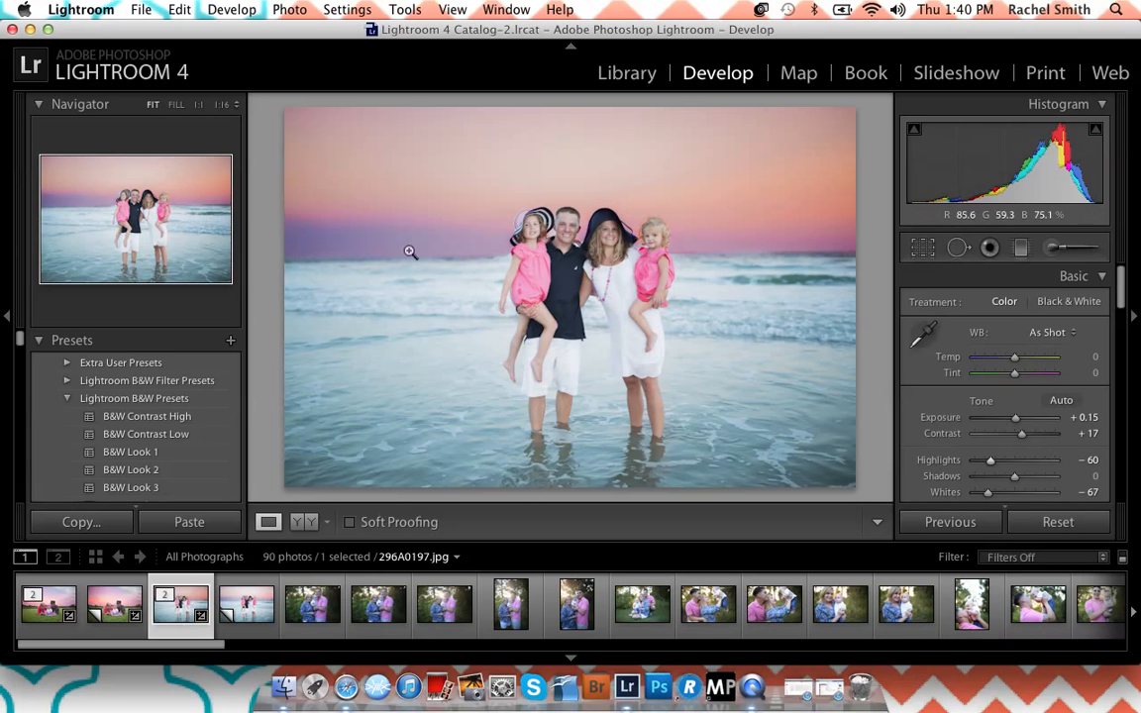
# Erase the upper sky mask's spill along the horizon and waves on both sides of the family with a size 14.7 eraser
pyautogui.click(1056, 250)
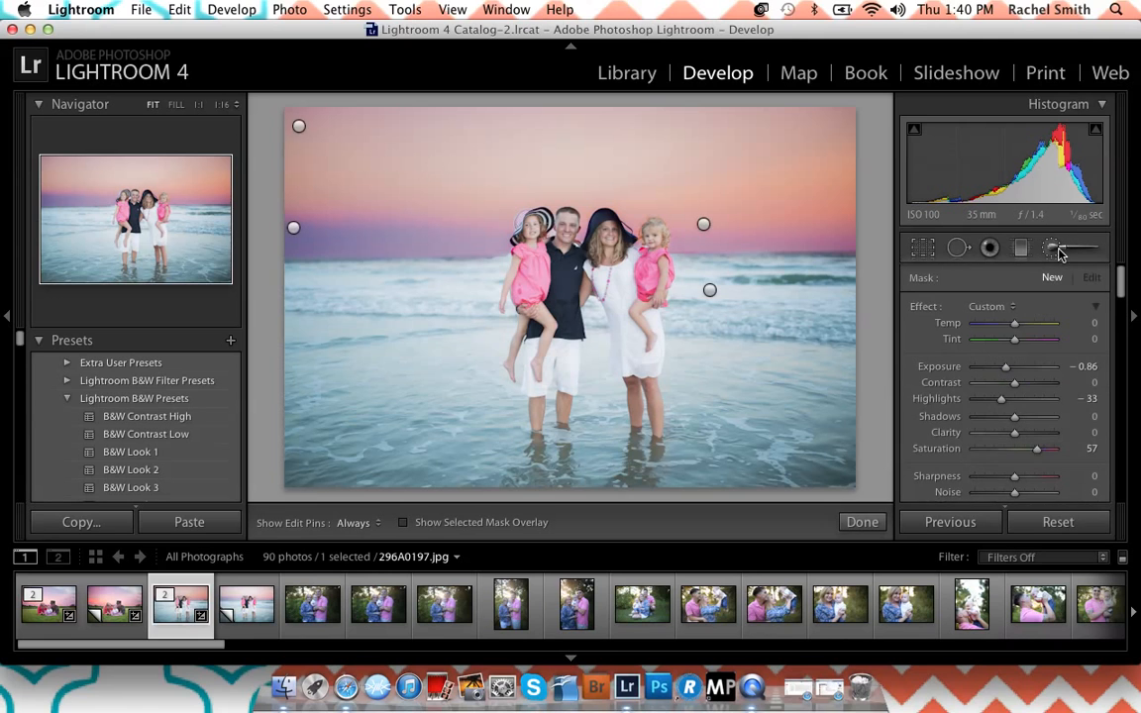
pyautogui.moveTo(704, 228)
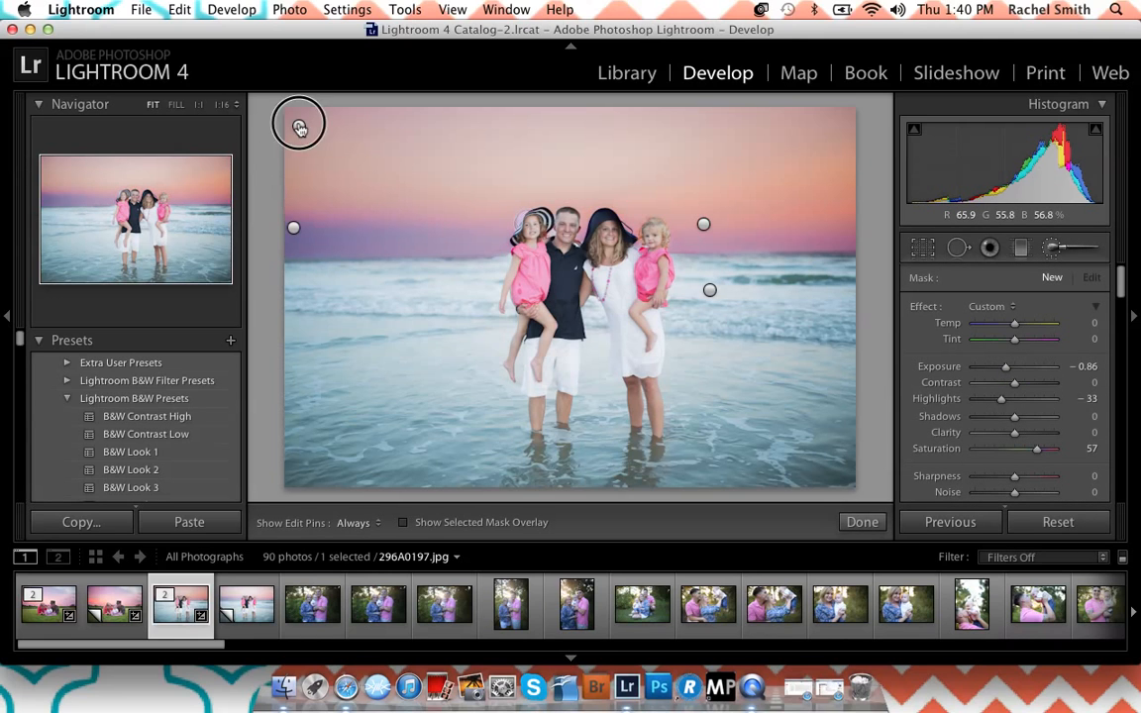
pyautogui.click(298, 126)
pyautogui.scroll(-6, 1050, 309)
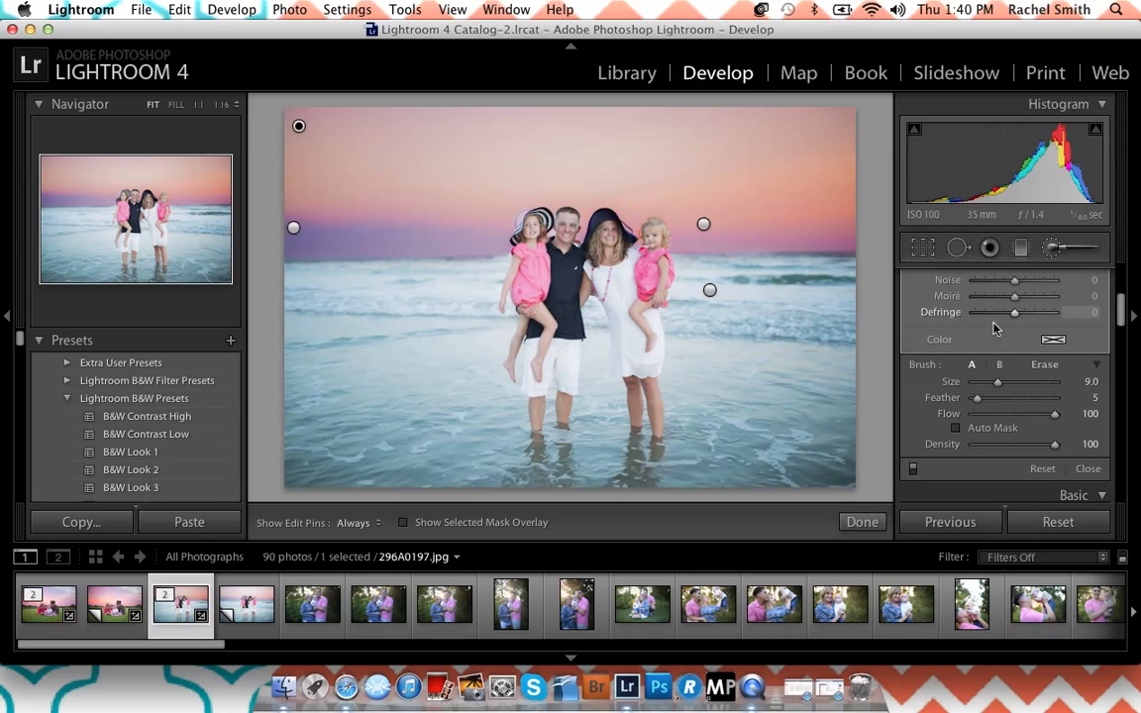
pyautogui.click(1047, 365)
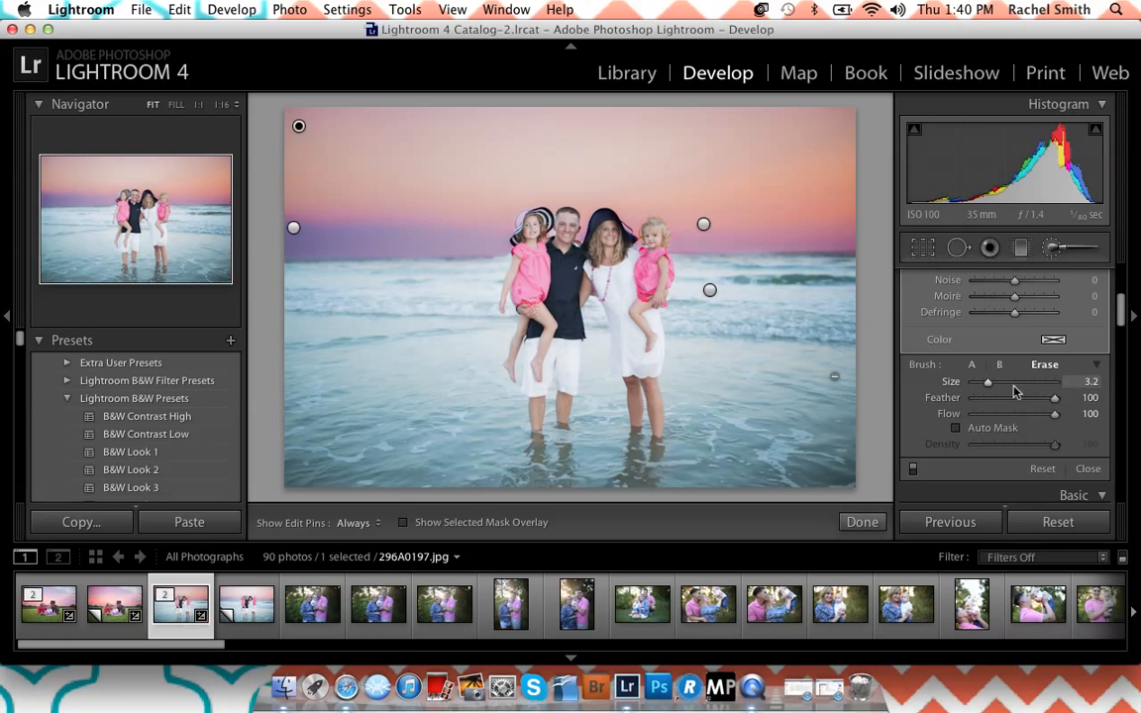
pyautogui.moveTo(1013, 389); pyautogui.dragTo(1004, 390)
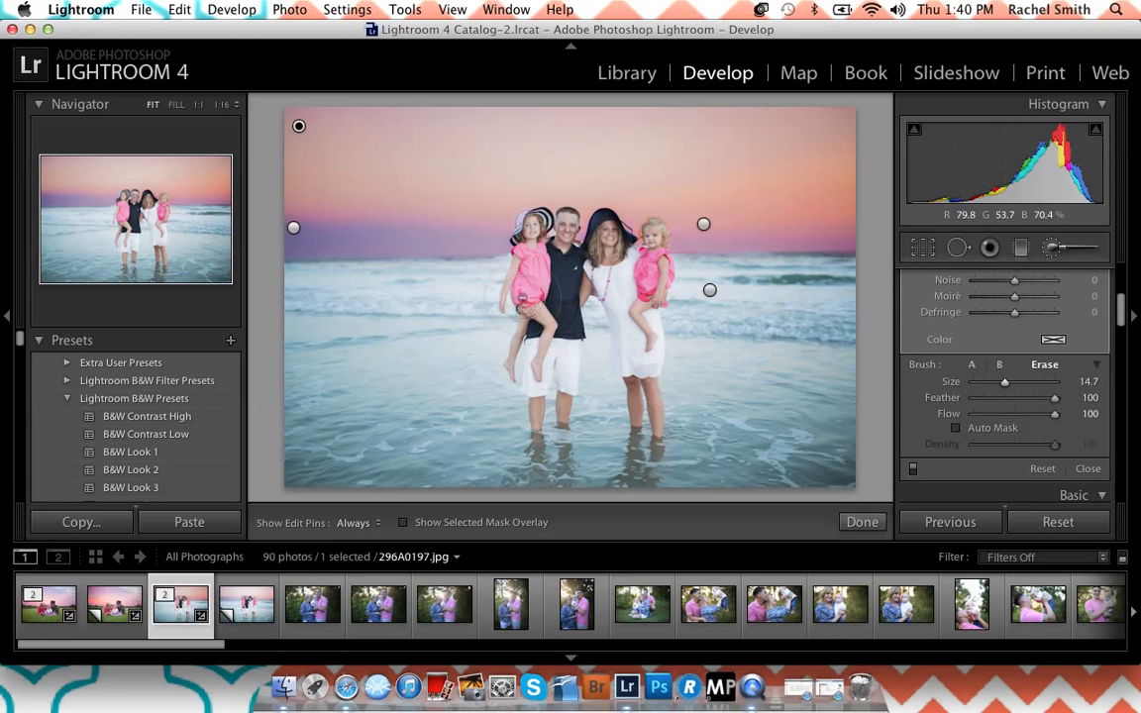
pyautogui.press('h')
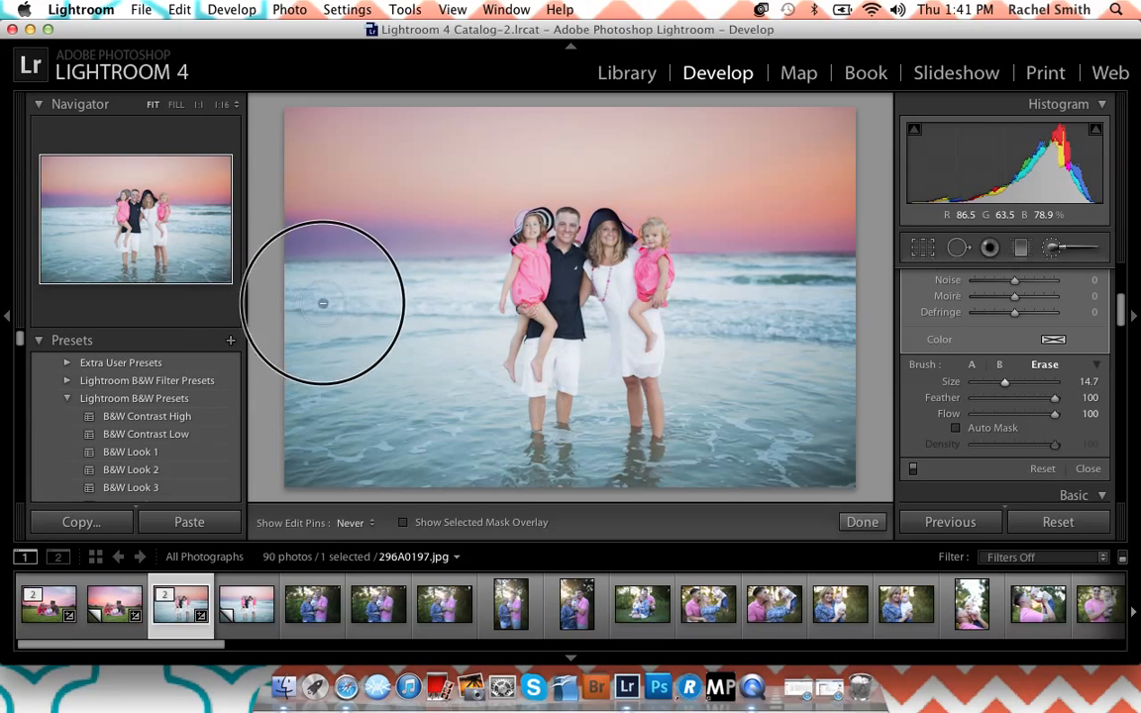
pyautogui.press('h')
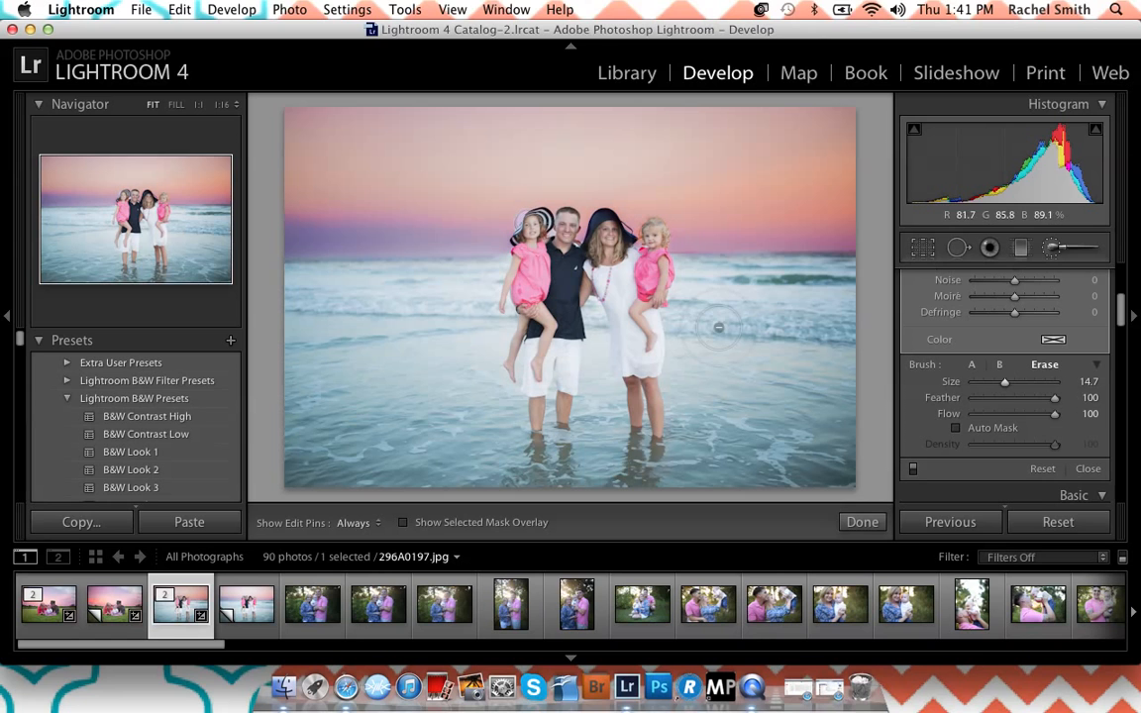
pyautogui.press('h')
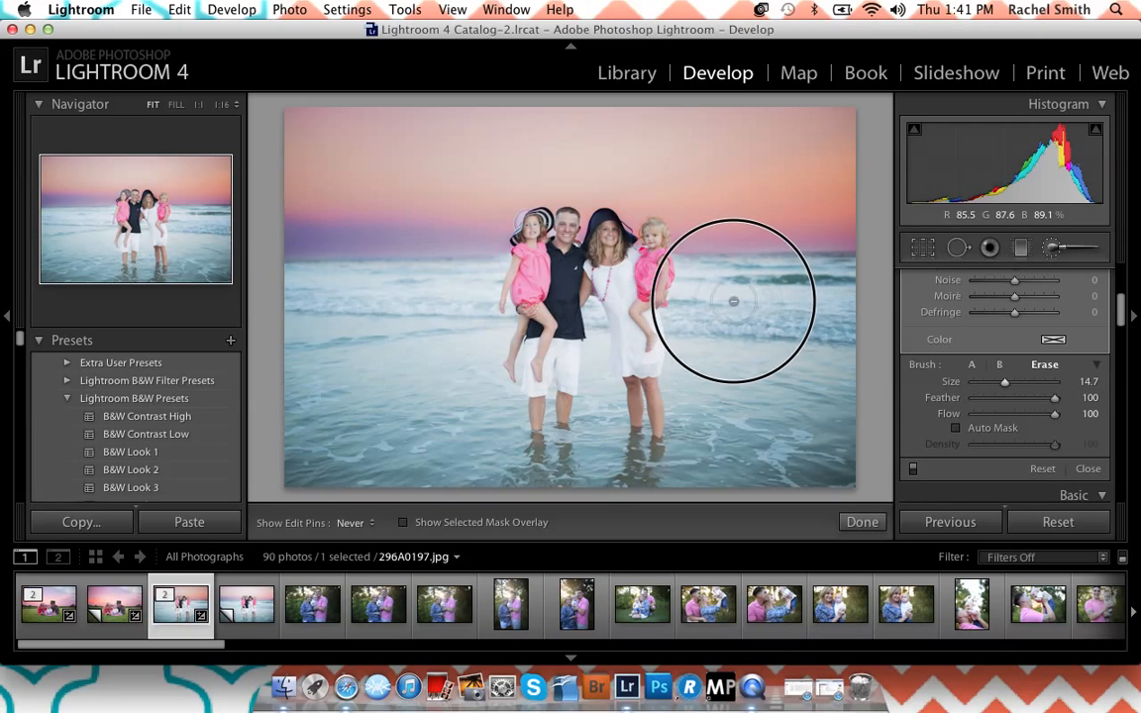
pyautogui.press('h')
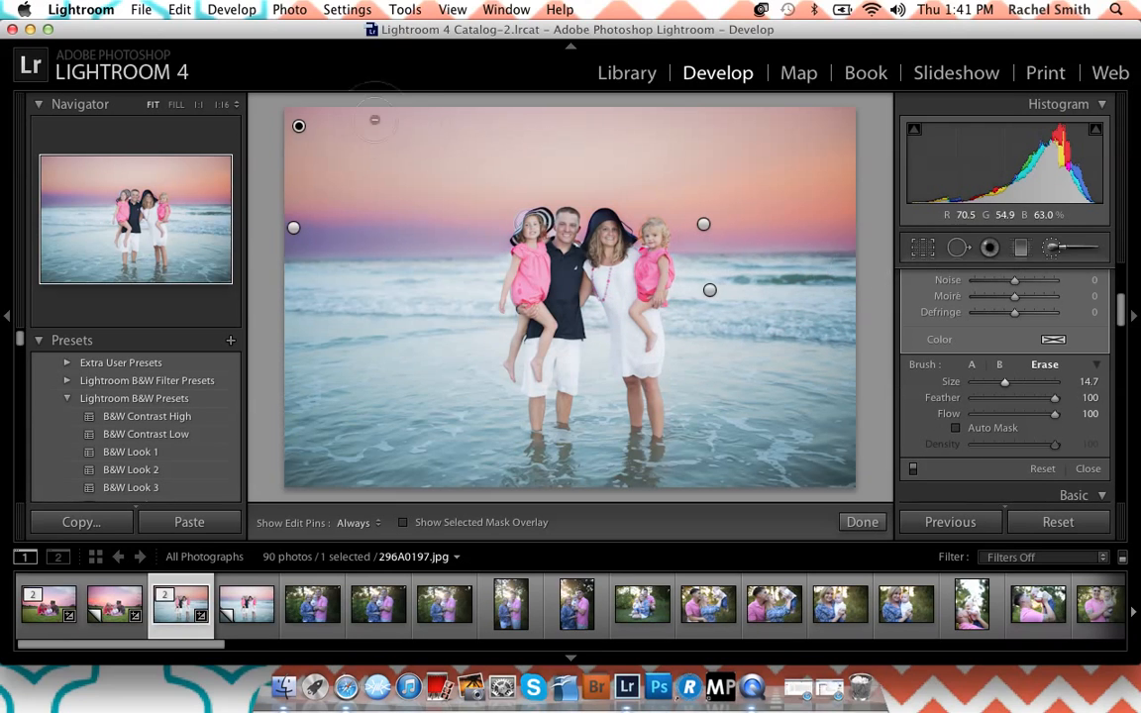
# Paint the upper sky mask back in above the horizon with brush A at size 9.0 and Feather 100
pyautogui.click(1052, 248)
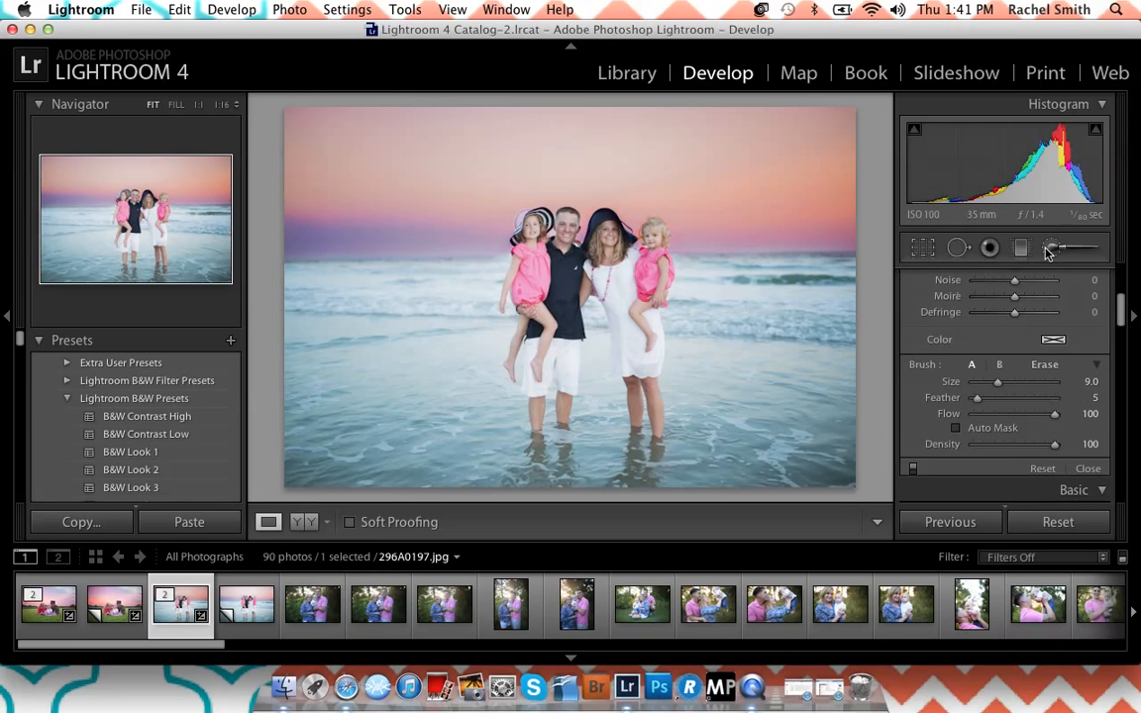
pyautogui.click(1052, 248)
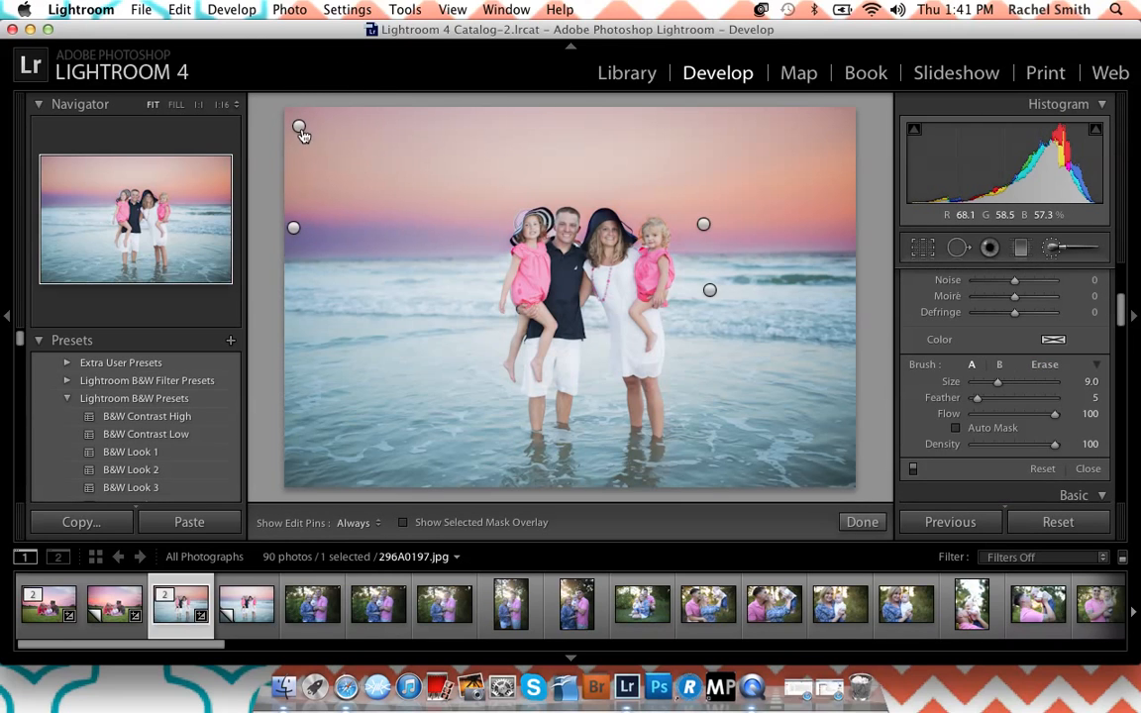
pyautogui.click(299, 126)
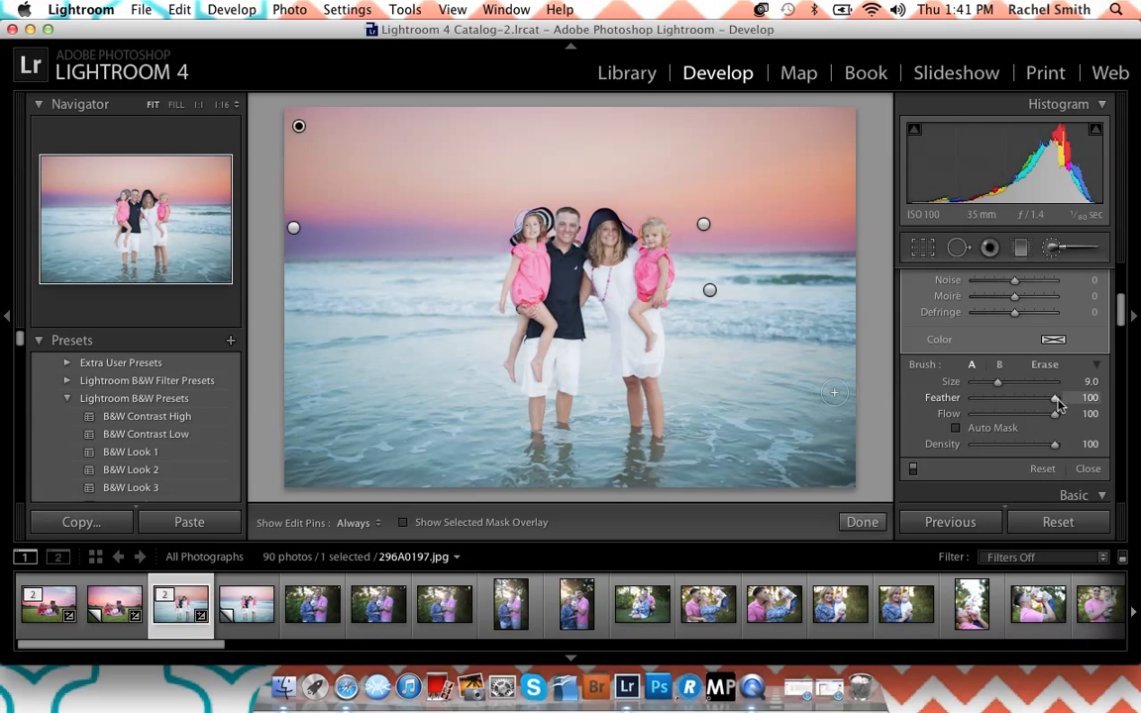
pyautogui.press('h')
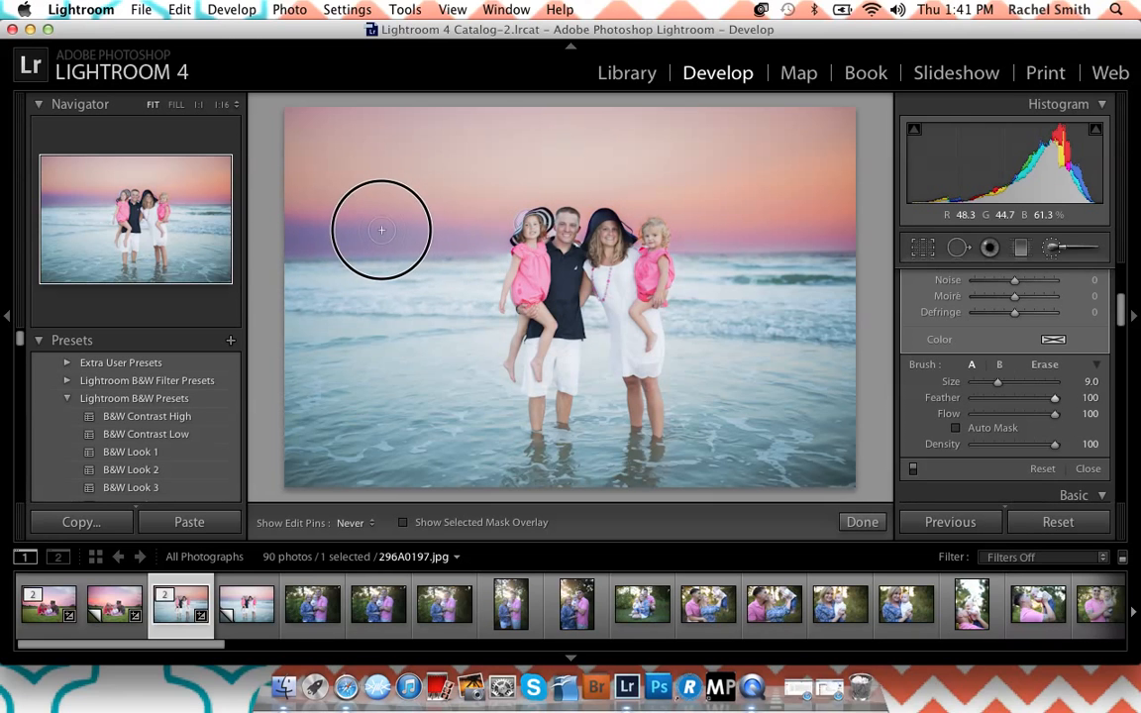
pyautogui.press('h')
pyautogui.press('h')
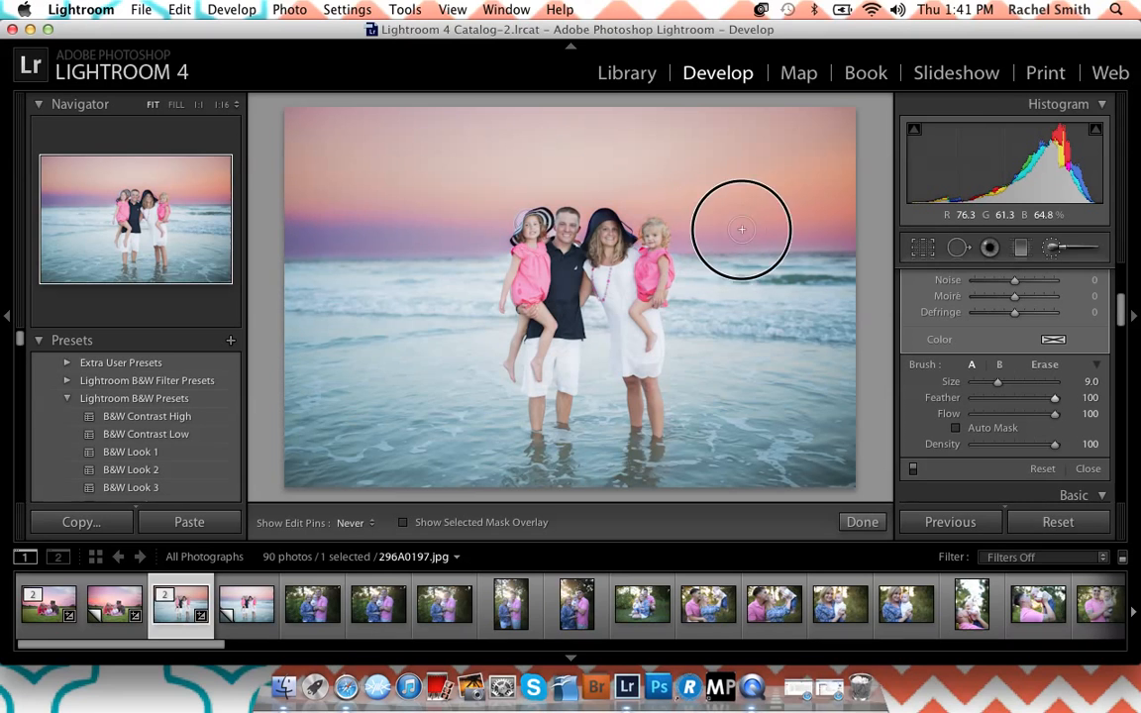
pyautogui.press('h')
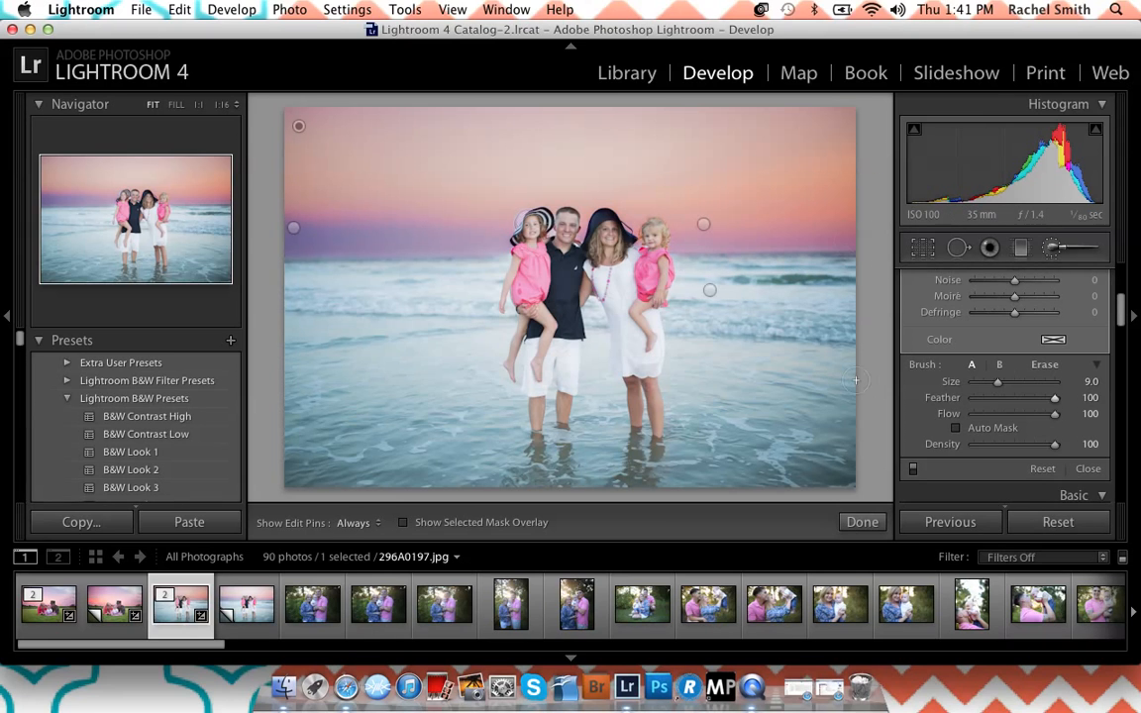
pyautogui.click(863, 523)
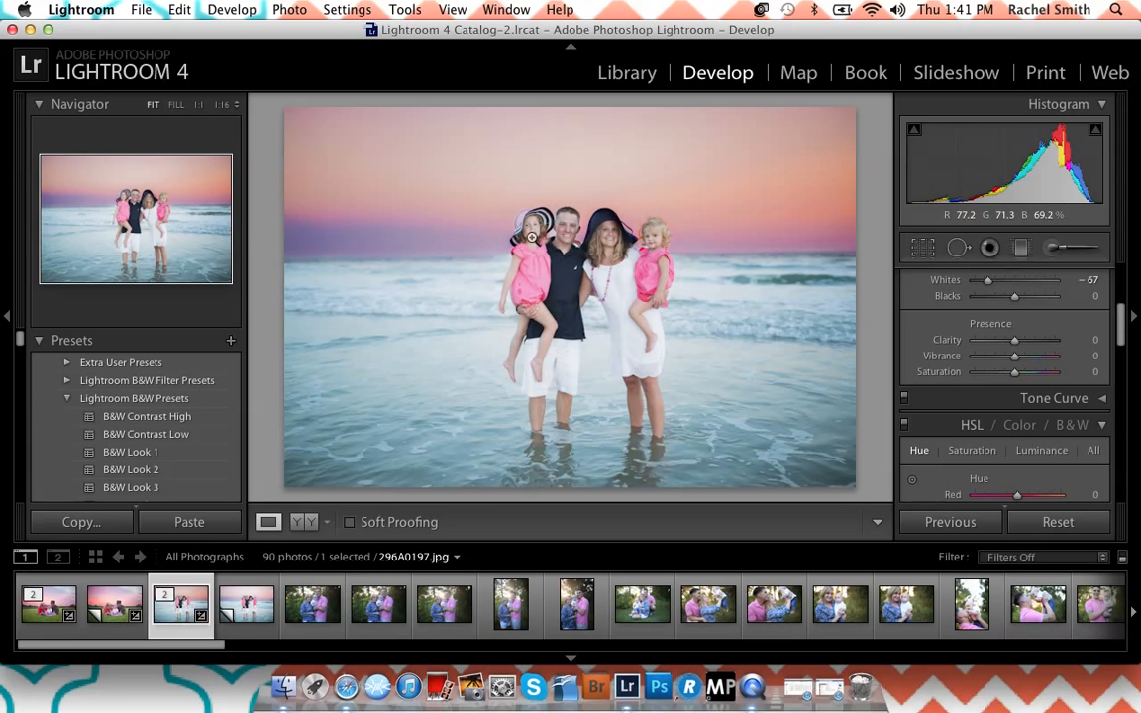
# Raise the upper sky mask's Exposure to 0.39 and compare the beach photo with its virtual copy
pyautogui.press('Right')
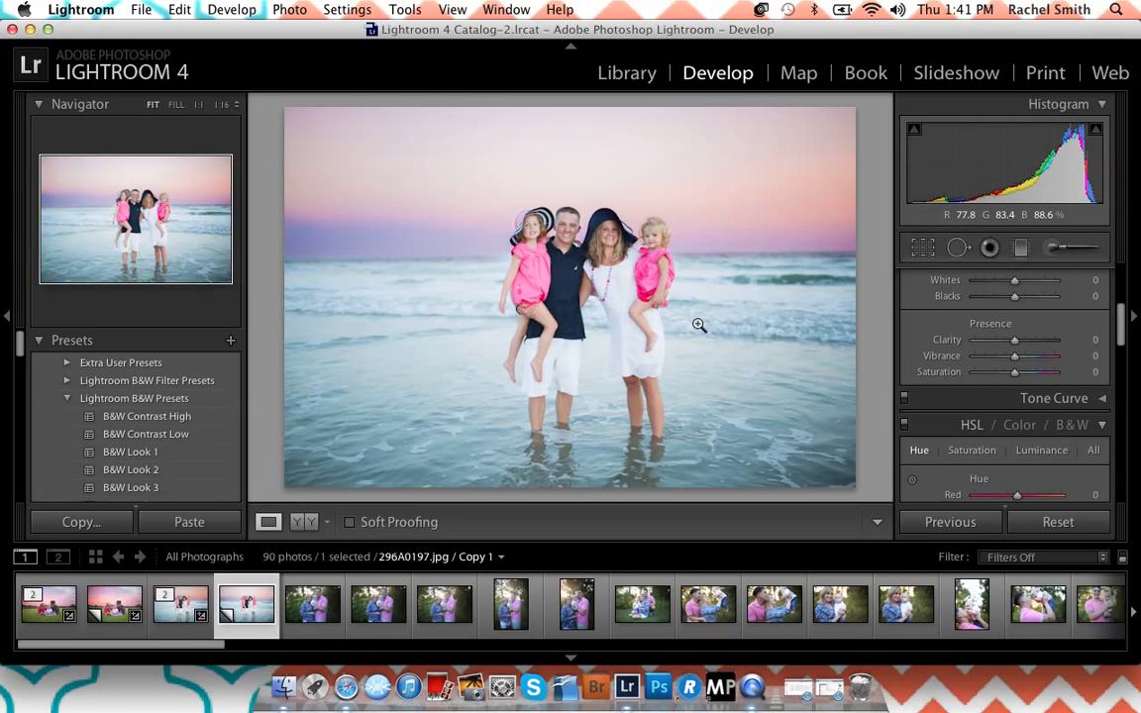
pyautogui.click(181, 601)
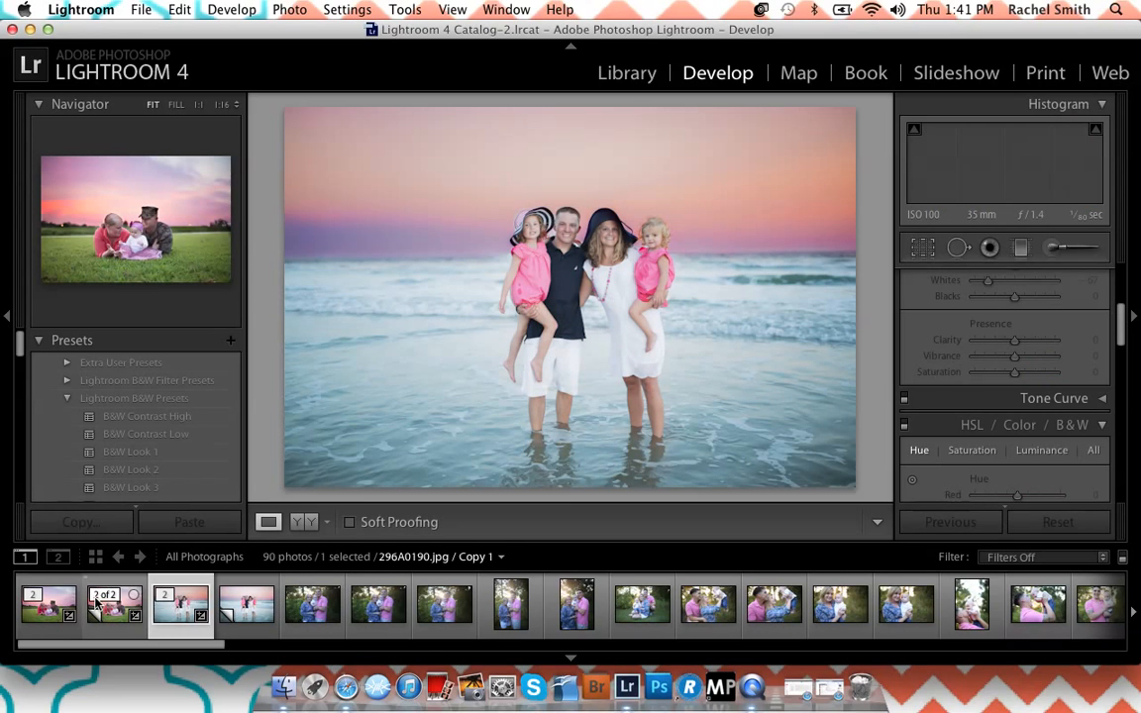
pyautogui.click(1056, 249)
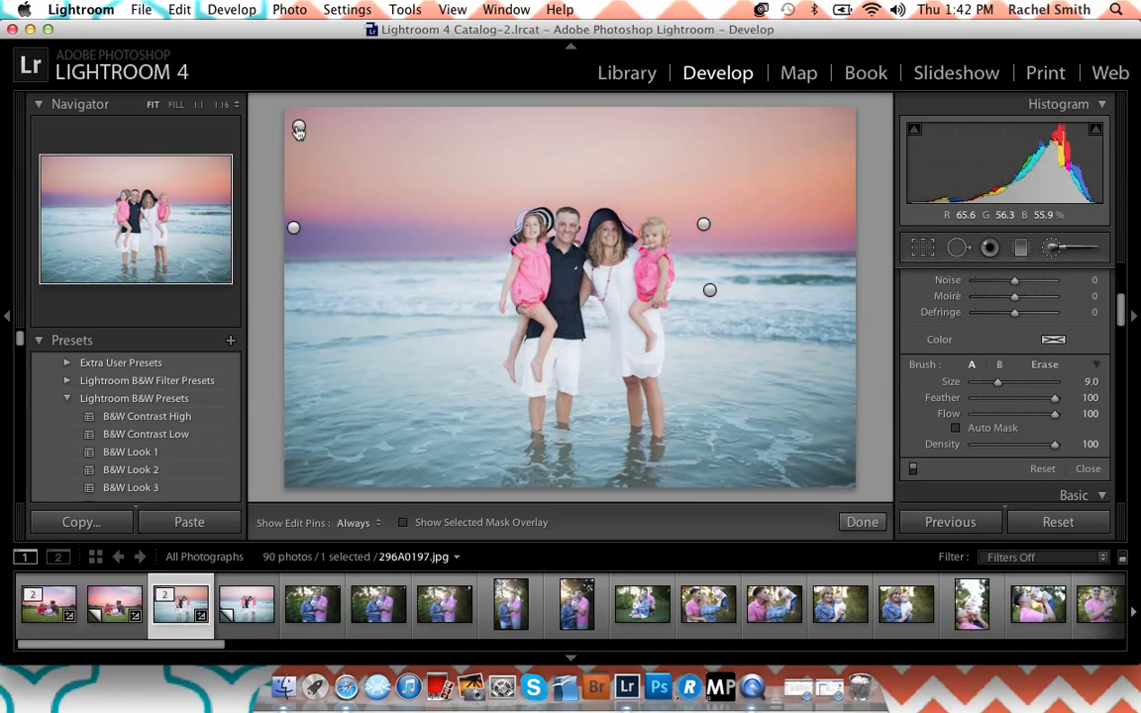
pyautogui.click(298, 126)
pyautogui.moveTo(1120, 317); pyautogui.dragTo(1121, 231)
pyautogui.moveTo(1009, 369); pyautogui.dragTo(1016, 371)
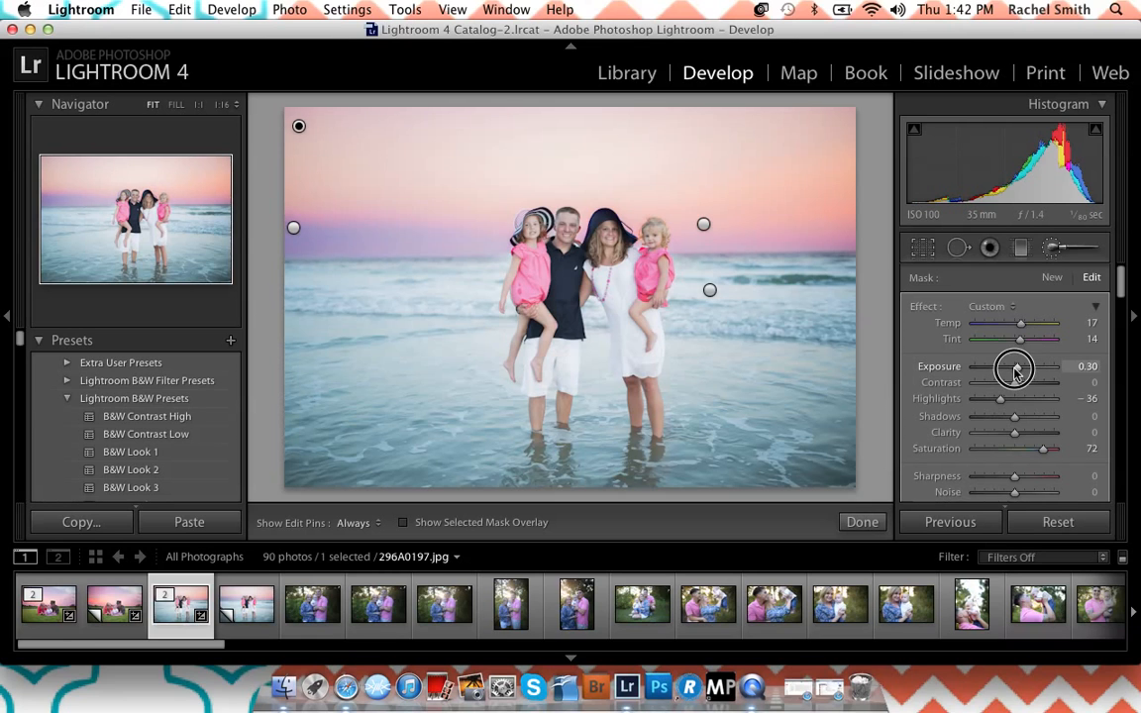
pyautogui.click(1055, 245)
pyautogui.press('Right')
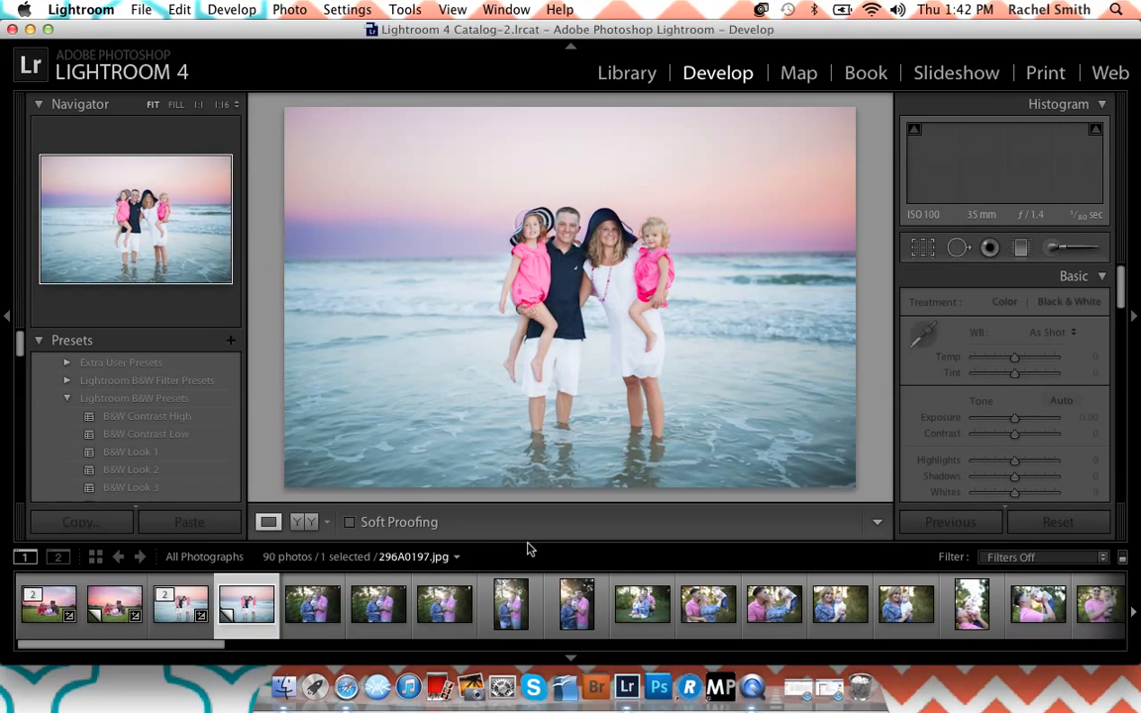
# Switch from the virtual copy back to the edited beach photo and open its export settings
pyautogui.press('Left')
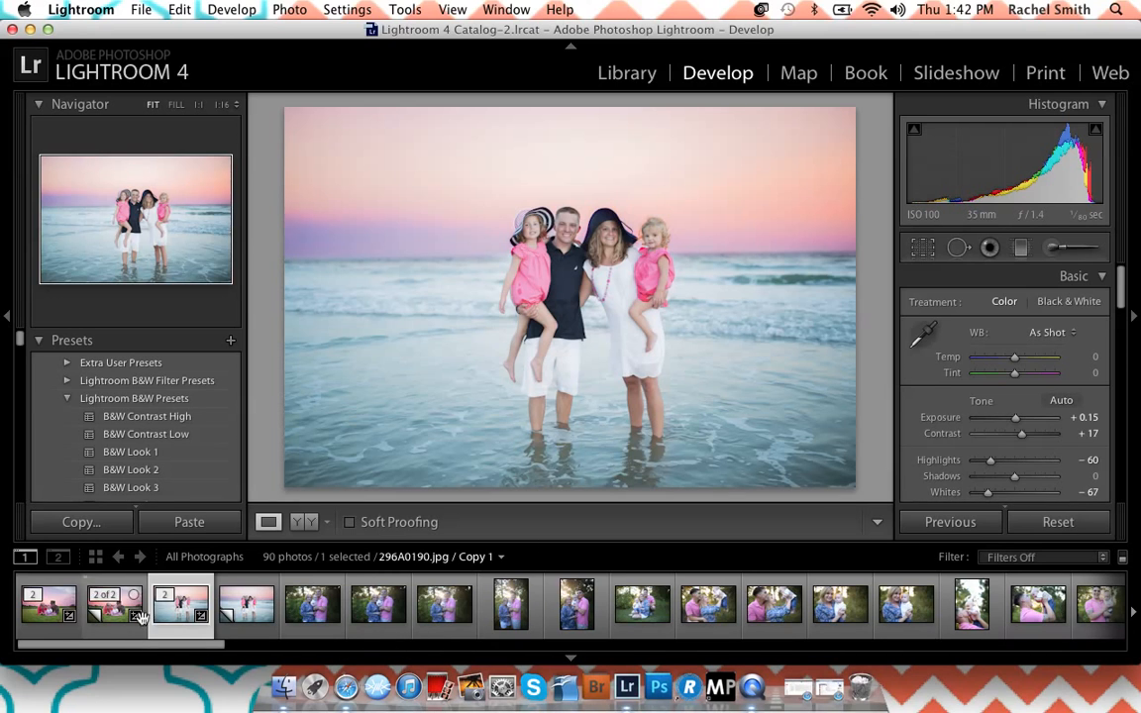
pyautogui.rightClick(170, 616)
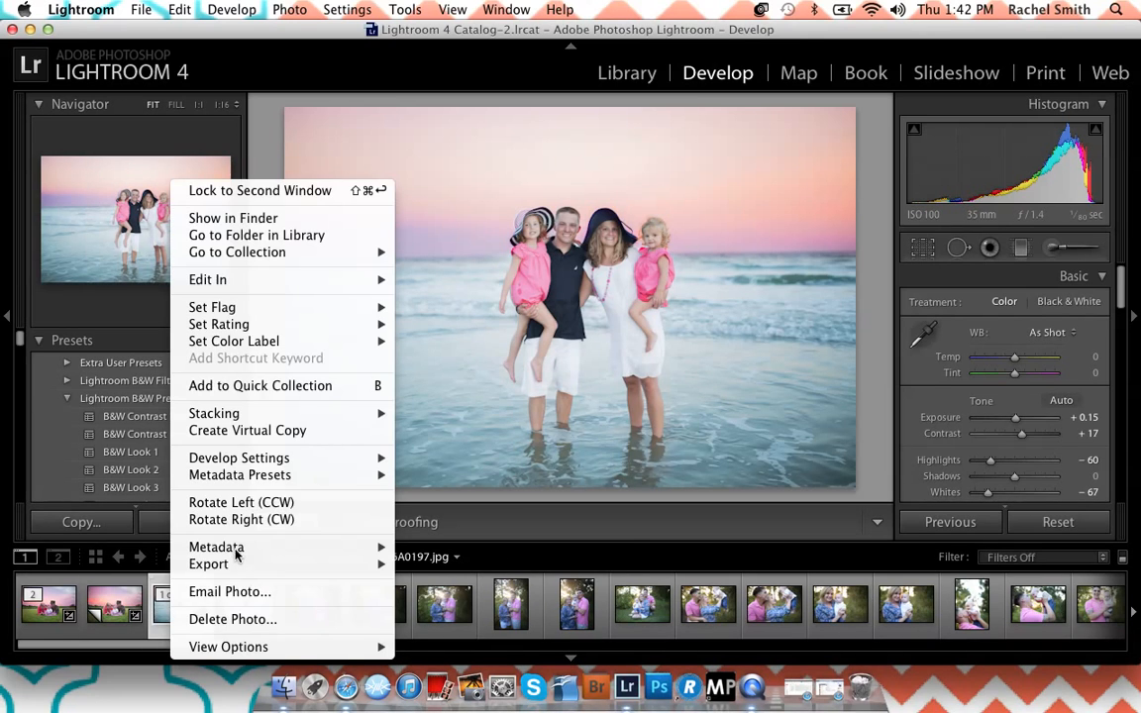
pyautogui.moveTo(250, 565)
pyautogui.click(453, 525)
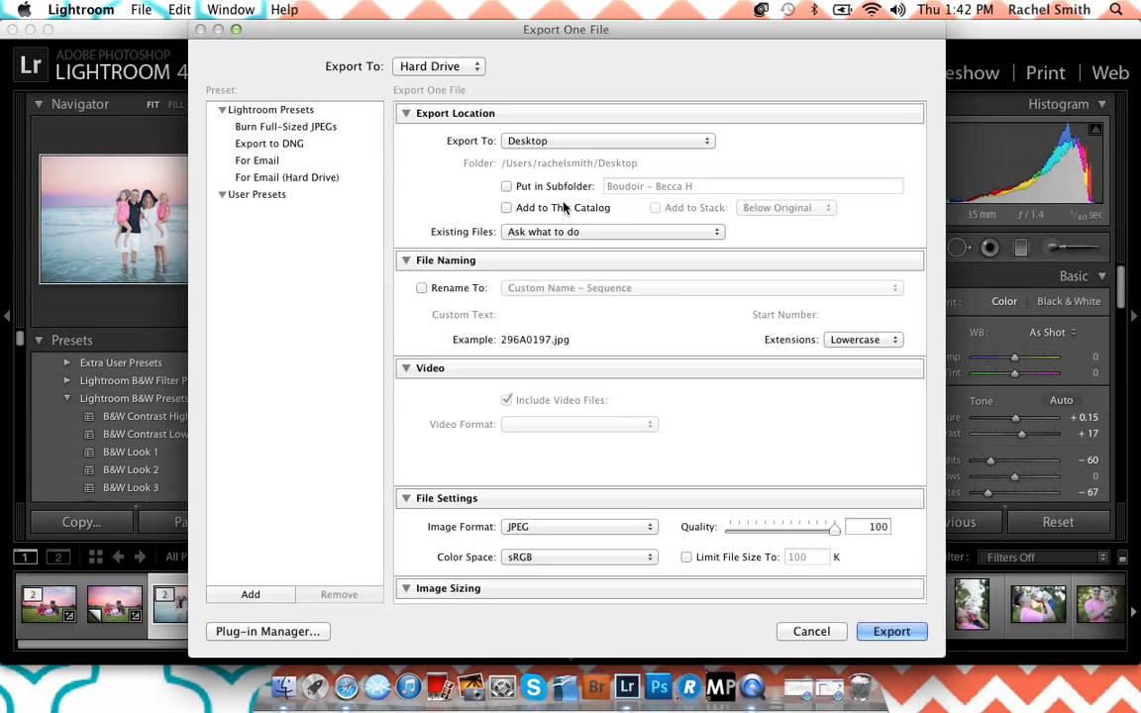
# Review the beach photo's export location, JPEG format, color space, sizing and post-processing options, and close the settings without exporting
pyautogui.scroll(-5, 591, 347)
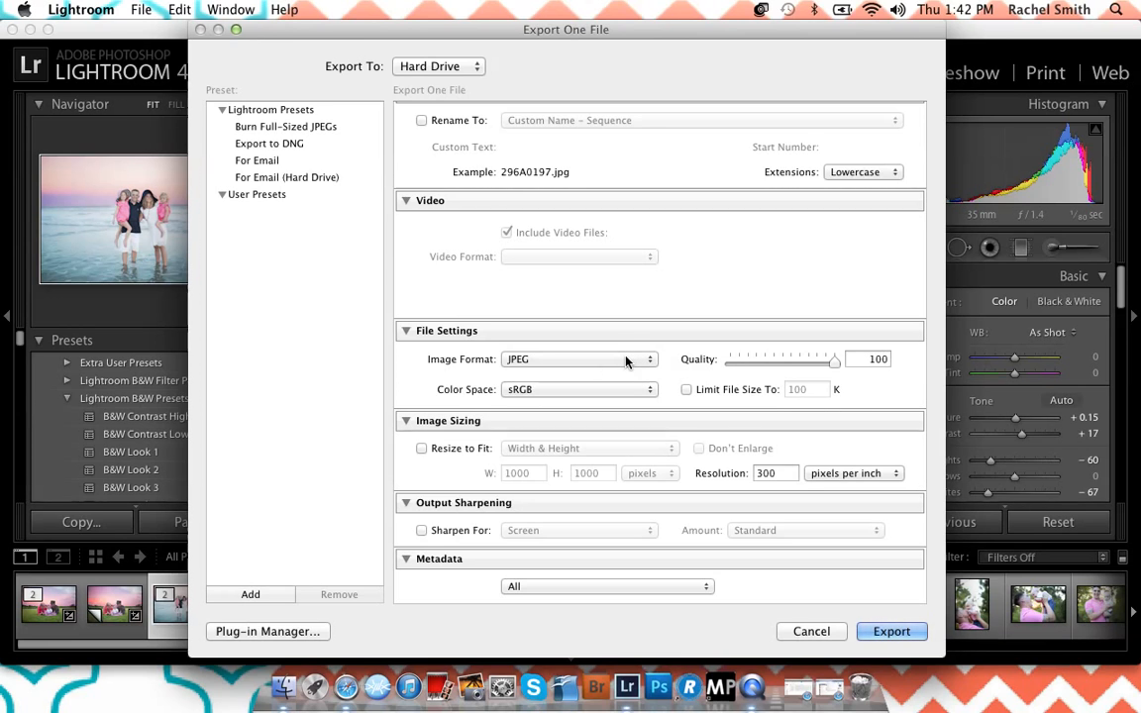
pyautogui.click(626, 363)
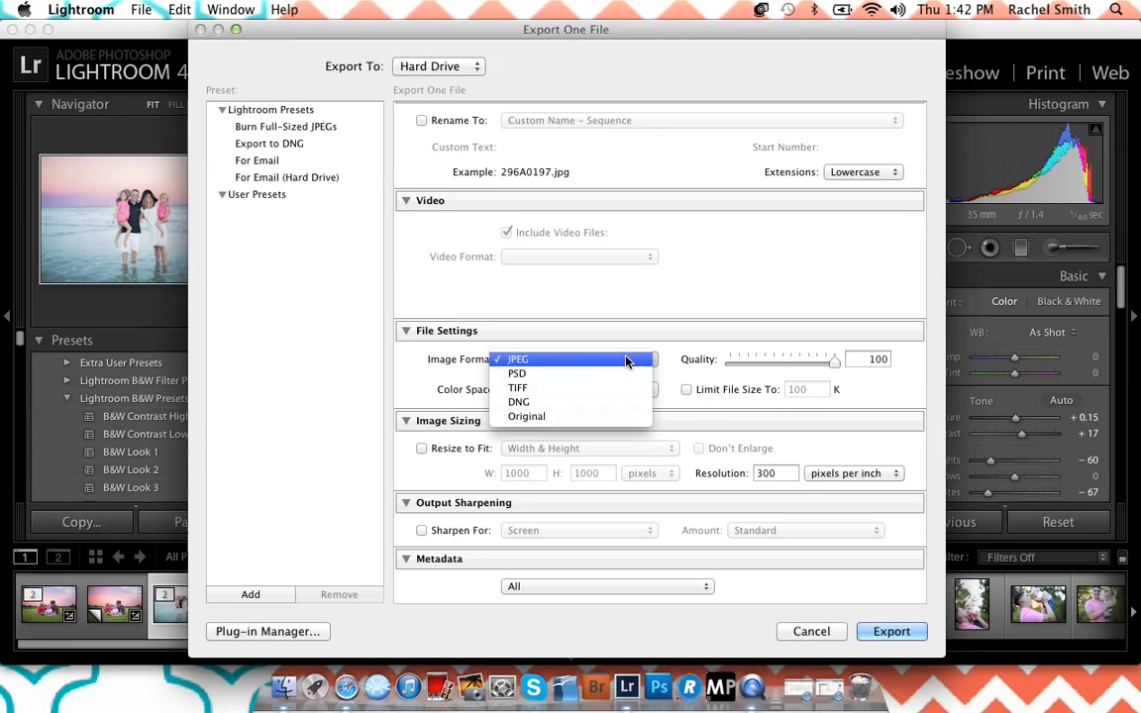
pyautogui.click(626, 359)
pyautogui.scroll(-2, 626, 363)
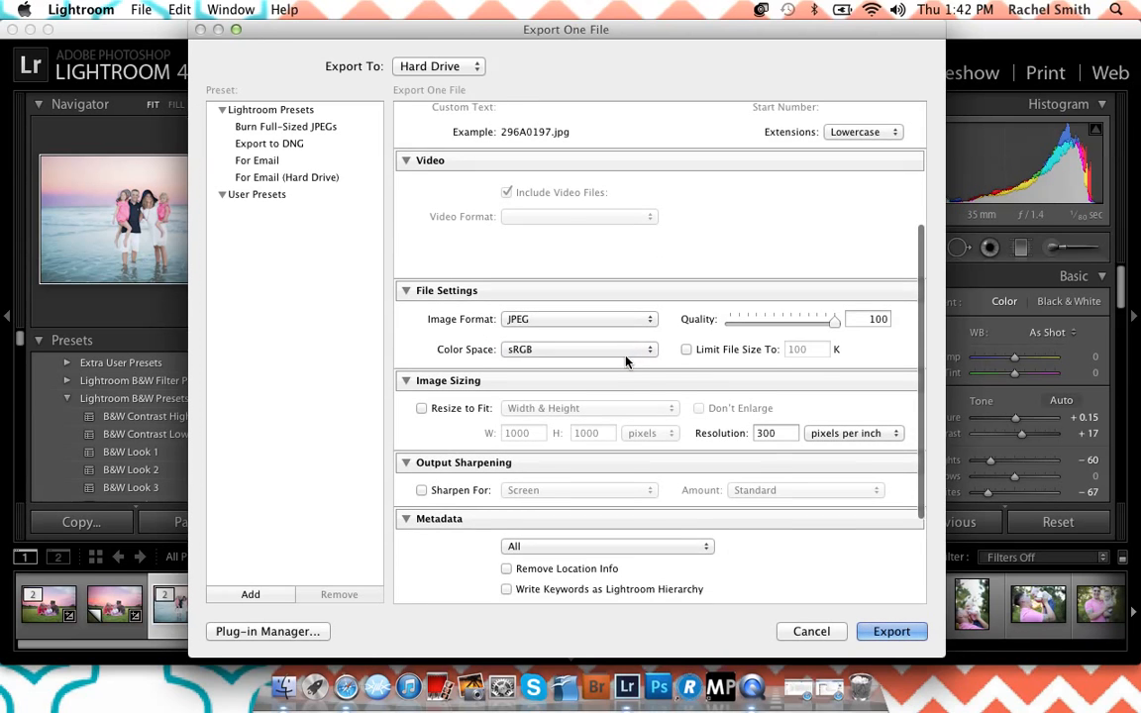
pyautogui.scroll(-5, 626, 362)
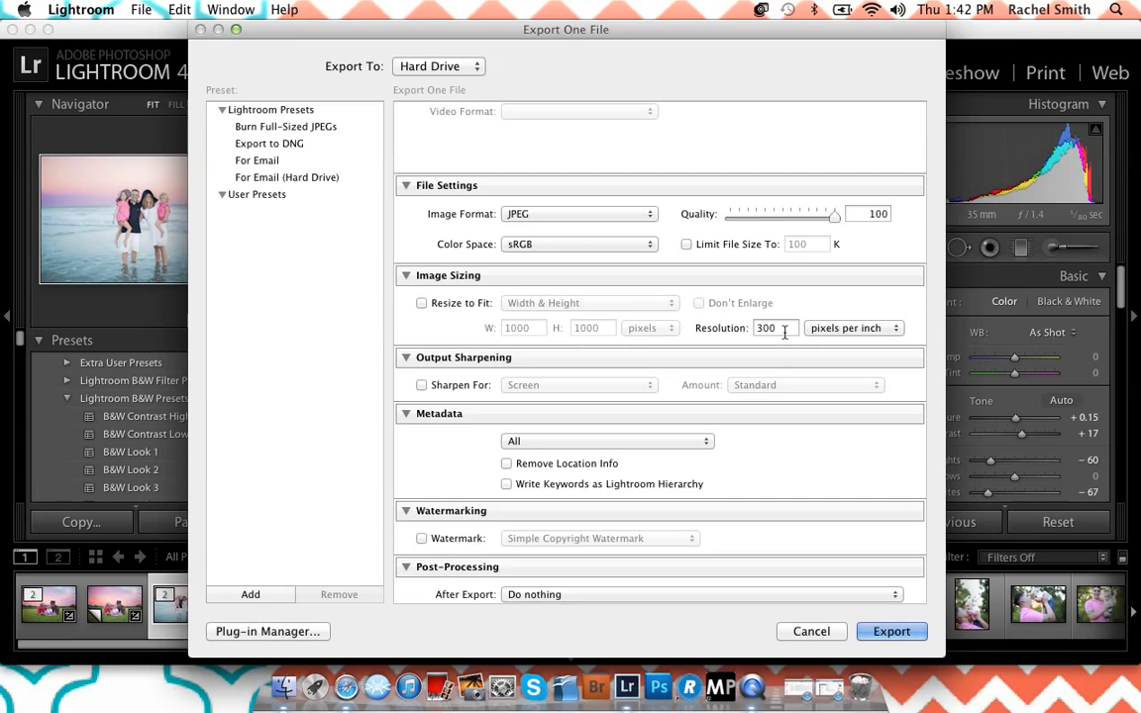
pyautogui.scroll(-2, 674, 400)
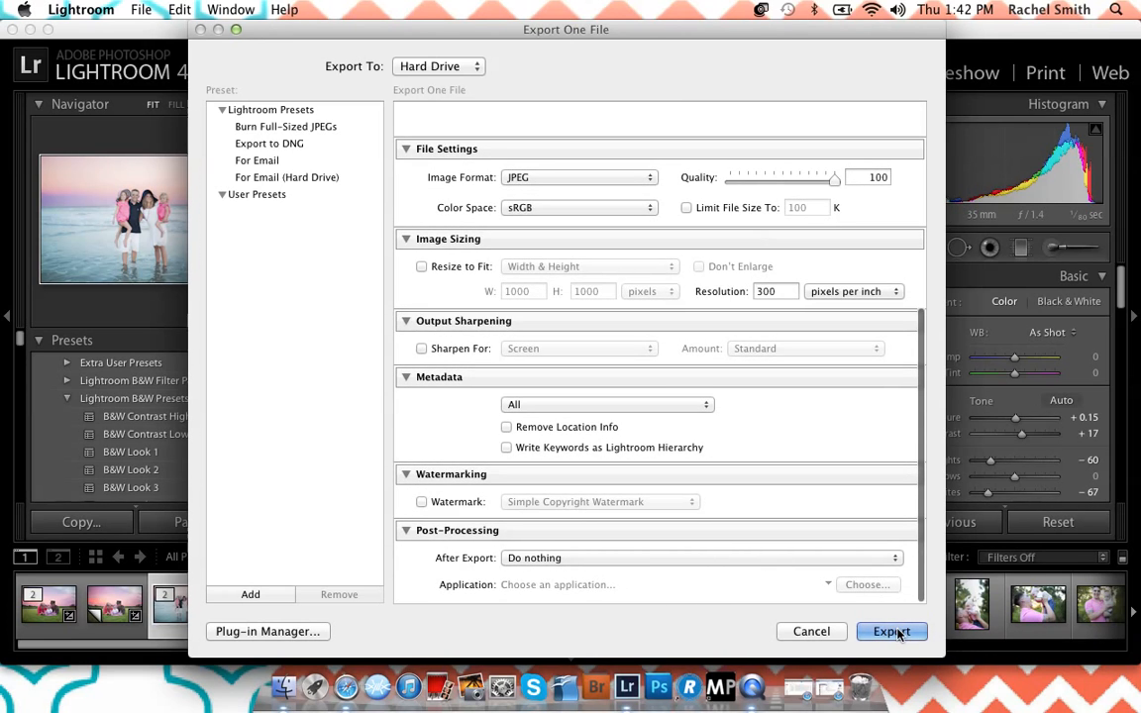
pyautogui.scroll(10, 629, 290)
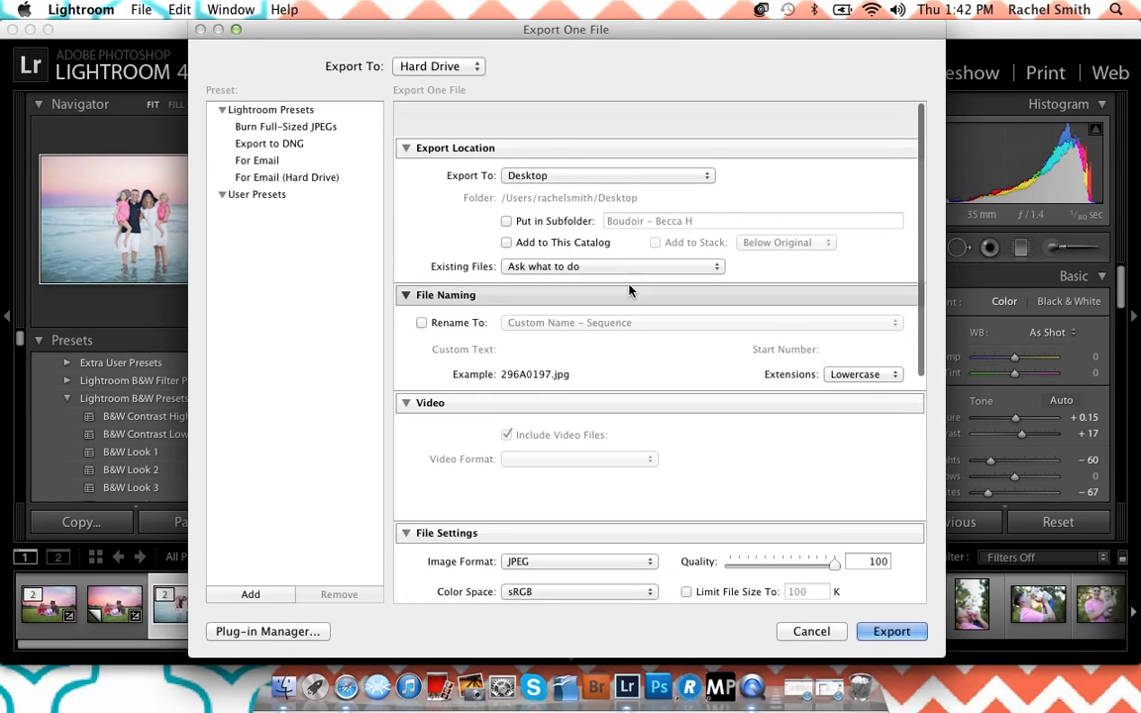
pyautogui.click(810, 632)
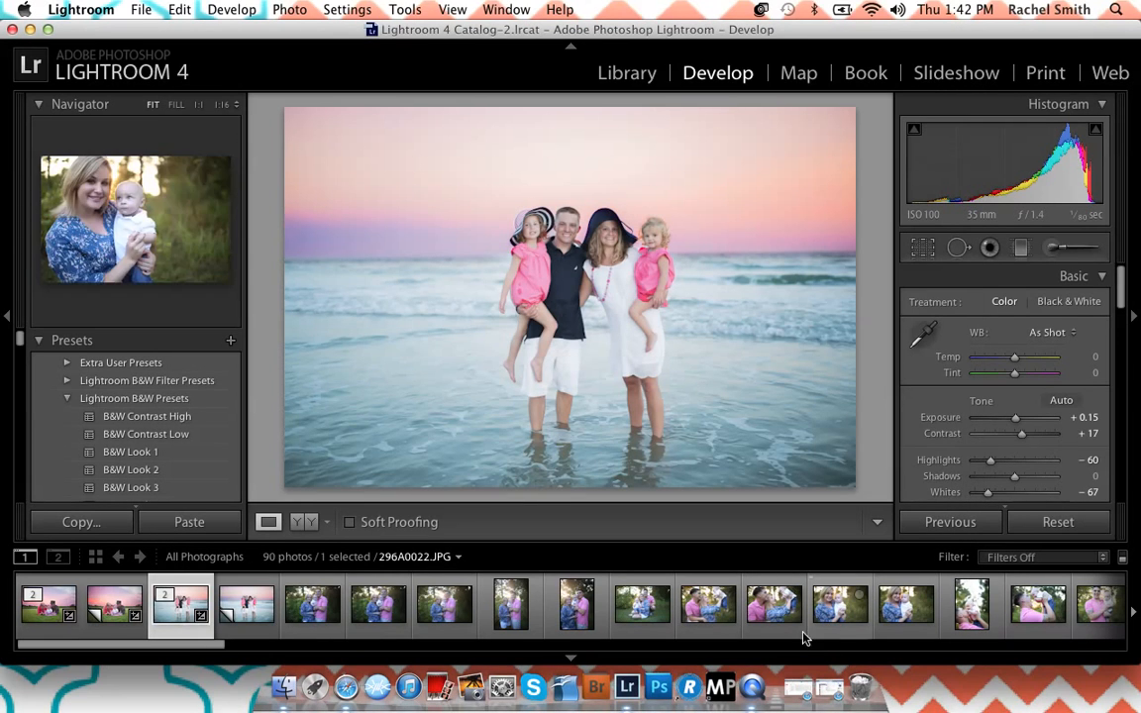
pyautogui.moveTo(174, 622); pyautogui.dragTo(266, 208)
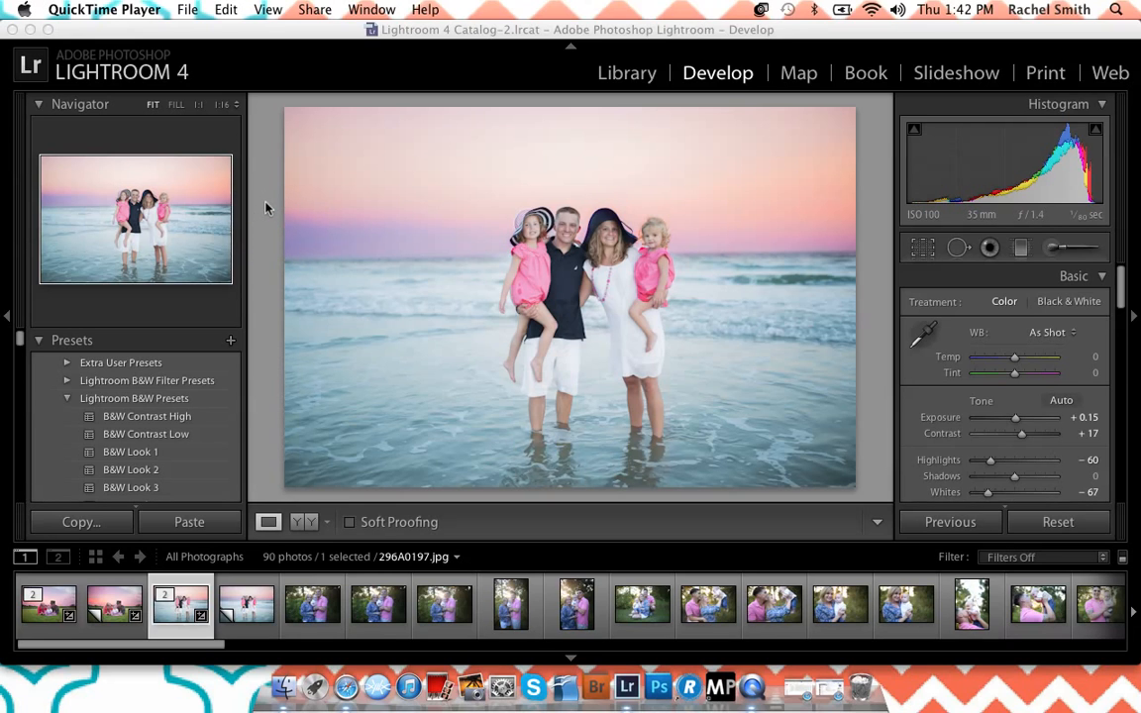